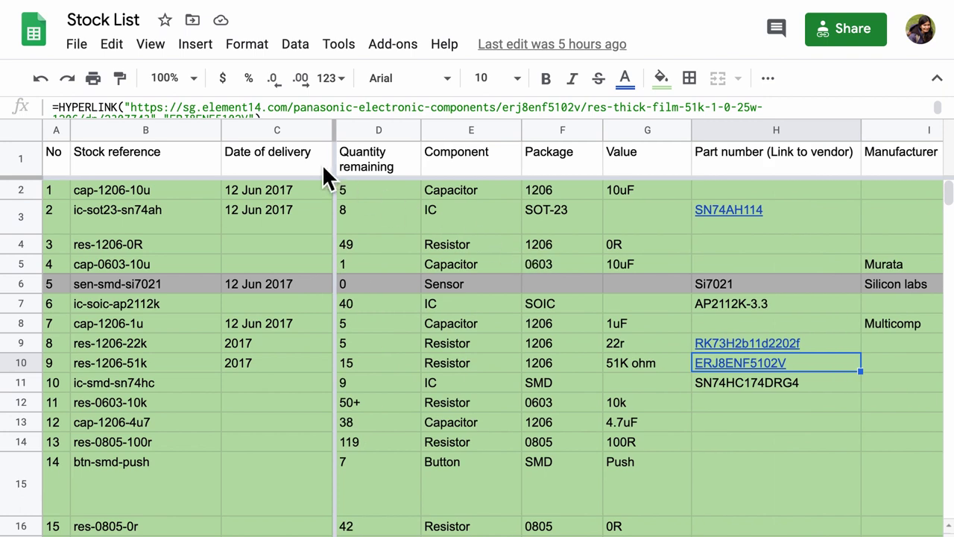
Review the spreadsheet's Quantity remaining, Component and Part number (Link to vendor) columns.
{"action": "left_click", "coordinate": [393, 167]}
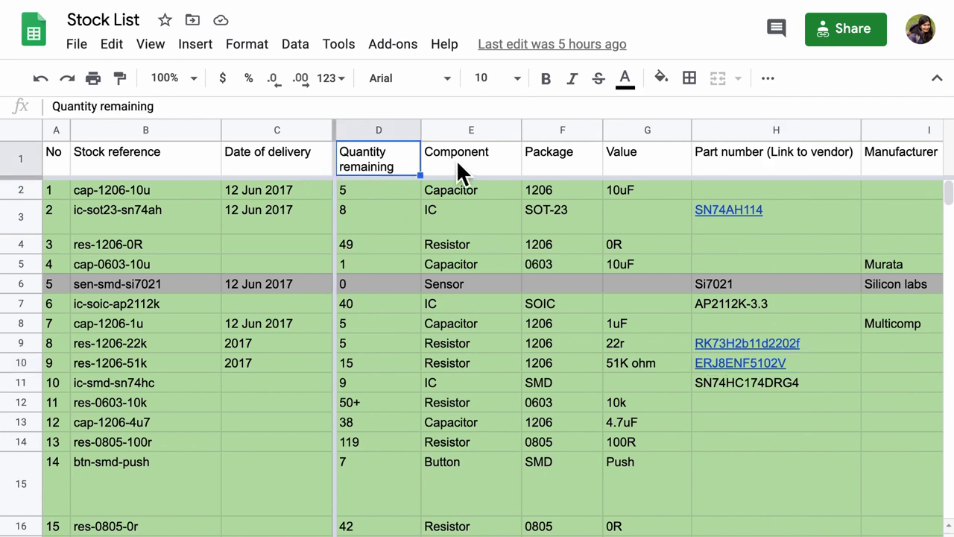
{"action": "left_click", "coordinate": [470, 161]}
{"action": "left_click", "coordinate": [721, 170]}
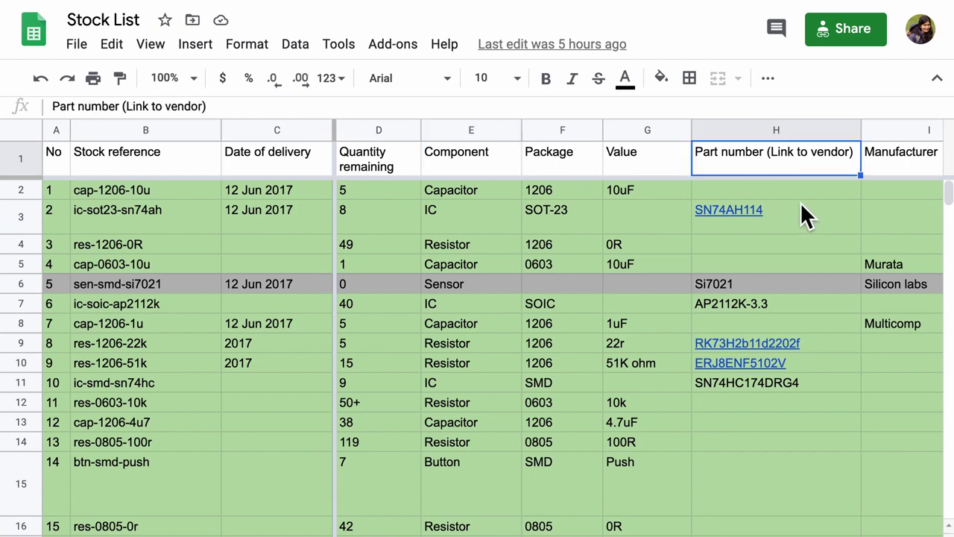
{"action": "scroll", "coordinate": [801, 207], "scroll_direction": "right", "scroll_amount": 5}
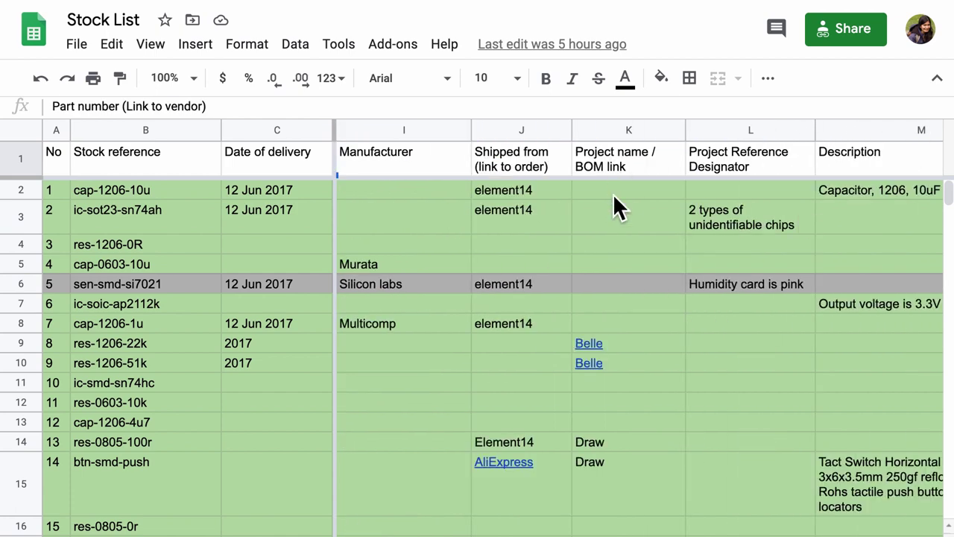
{"action": "scroll", "coordinate": [772, 306], "scroll_direction": "right", "scroll_amount": 1}
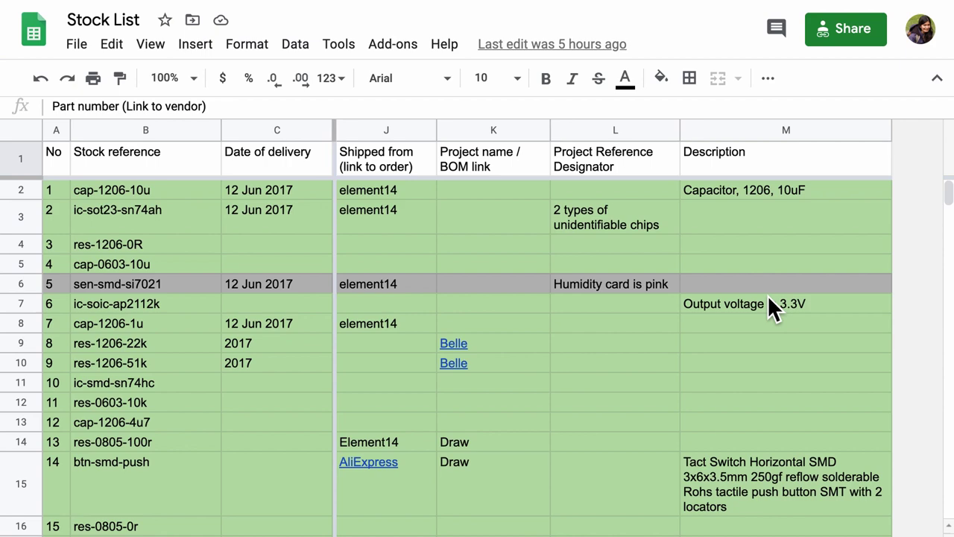
{"action": "scroll", "coordinate": [769, 298], "scroll_direction": "left", "scroll_amount": 6}
{"action": "scroll", "coordinate": [772, 306], "scroll_direction": "down", "scroll_amount": 7}
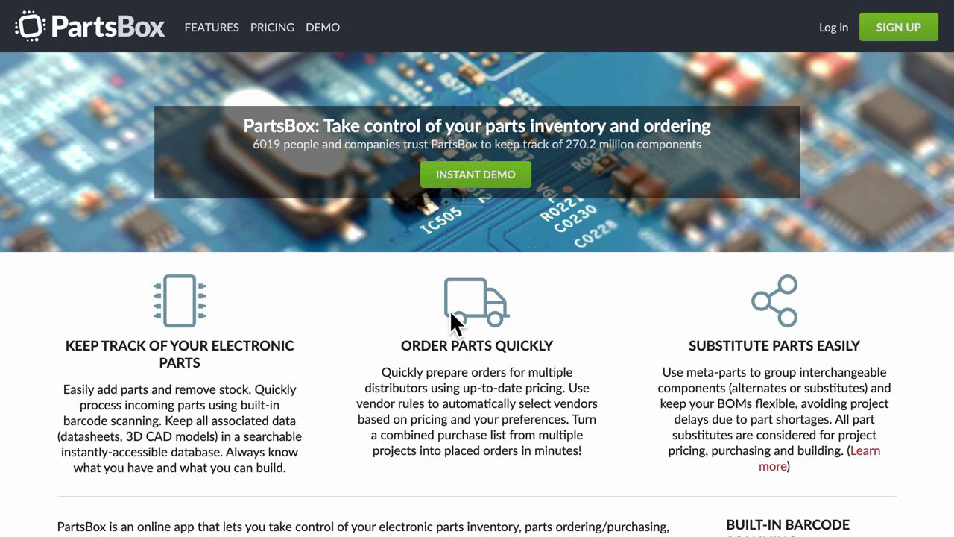
Go to PartsBox pricing and highlight the free single-user Hobbyists/Makers plan.
{"action": "left_click_drag", "start_coordinate": [487, 133], "coordinate": [718, 129]}
{"action": "left_click", "coordinate": [272, 27]}
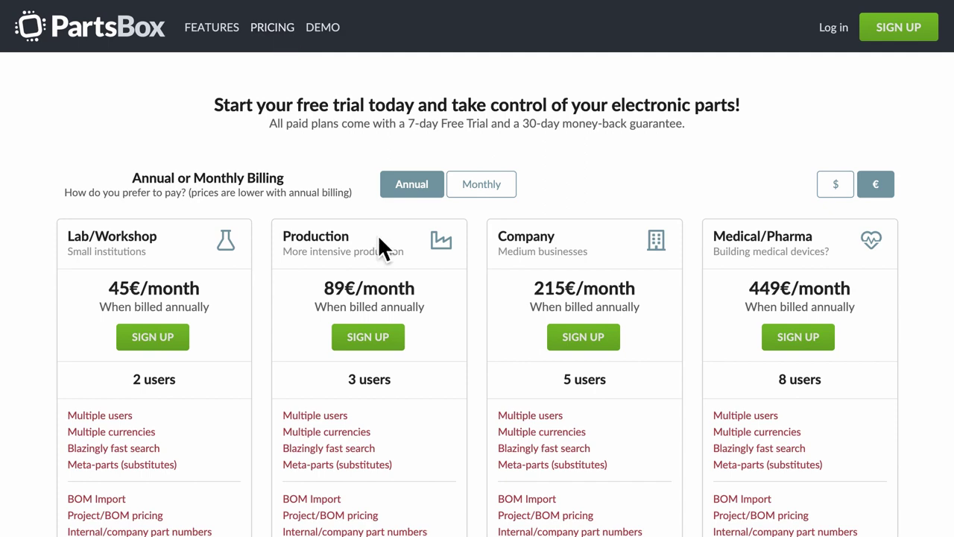
{"action": "scroll", "coordinate": [490, 431], "scroll_direction": "down", "scroll_amount": 8}
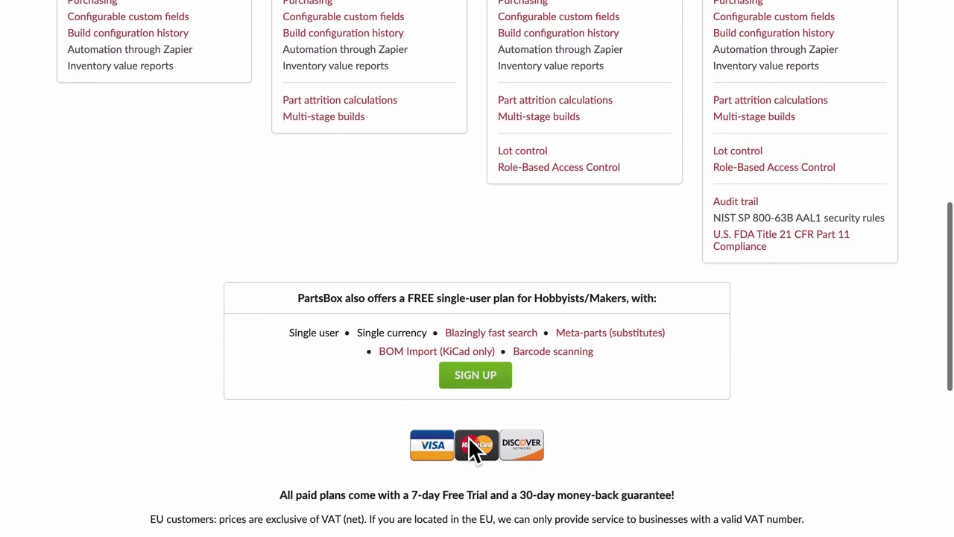
{"action": "left_click_drag", "start_coordinate": [408, 298], "coordinate": [631, 303]}
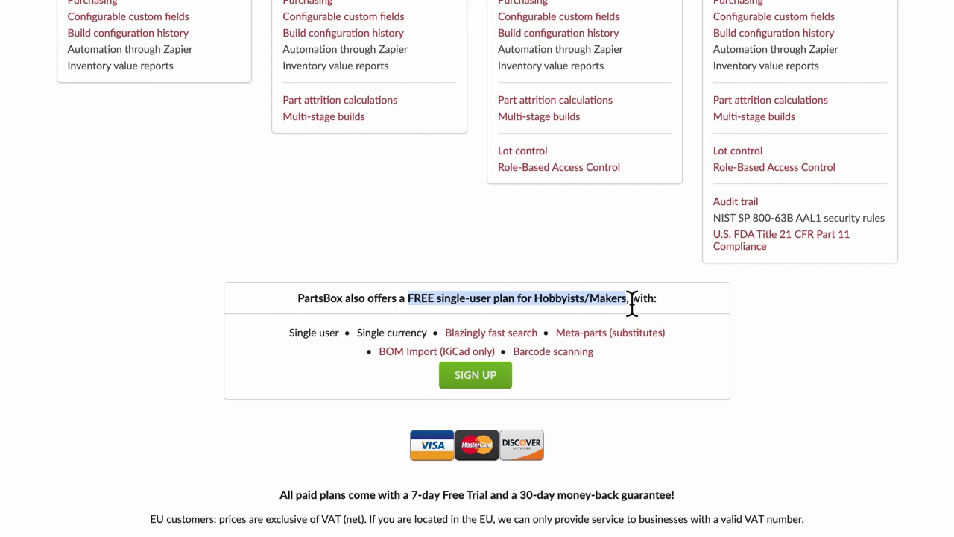
{"action": "left_click", "coordinate": [777, 360]}
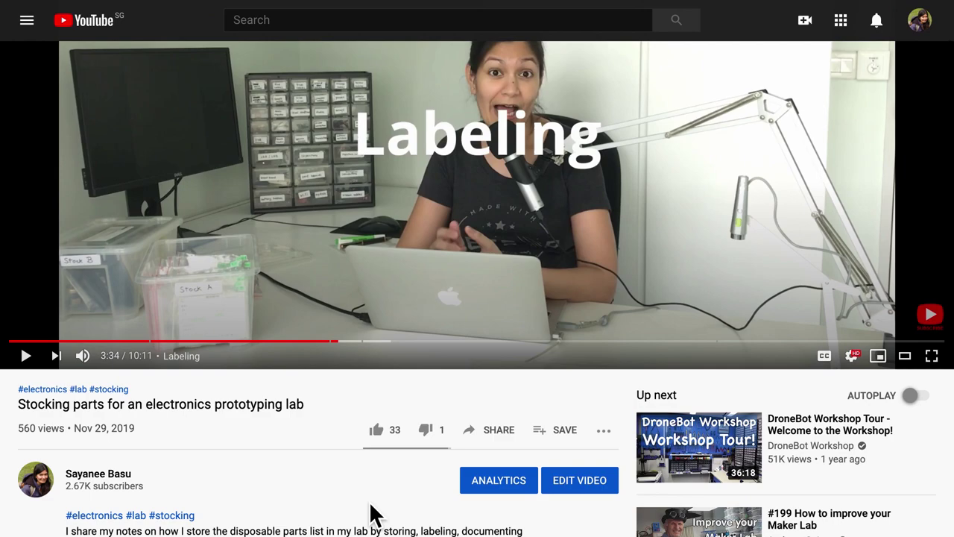
In the pinned comment, highlight 'consumables' and the sentence about consuming parts in projects.
{"action": "scroll", "coordinate": [371, 514], "scroll_direction": "down", "scroll_amount": 7}
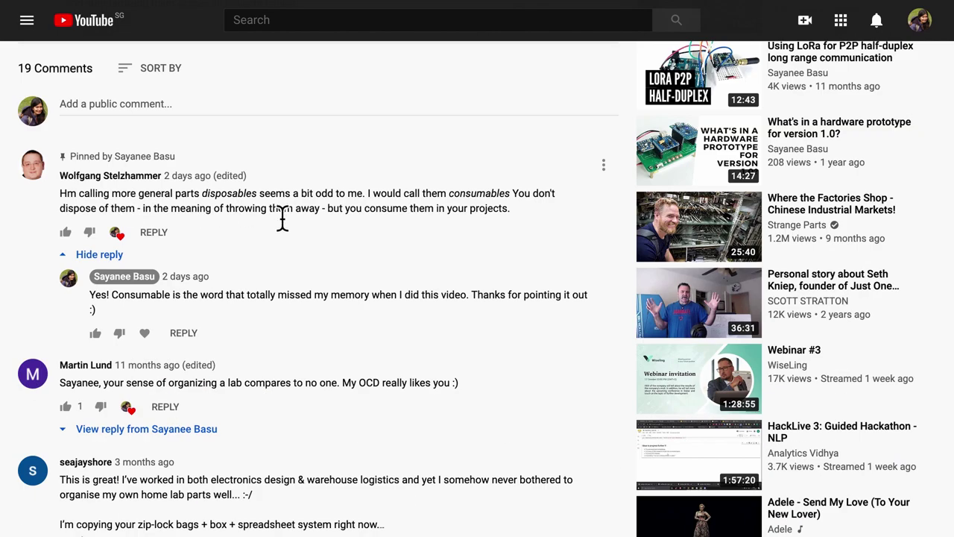
{"action": "double_click", "coordinate": [477, 196]}
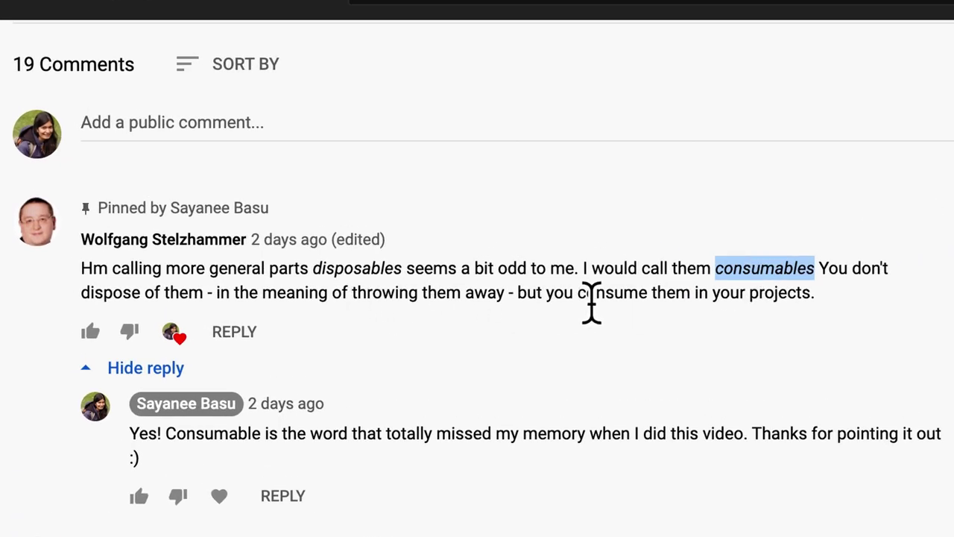
{"action": "left_click_drag", "start_coordinate": [580, 300], "coordinate": [818, 305]}
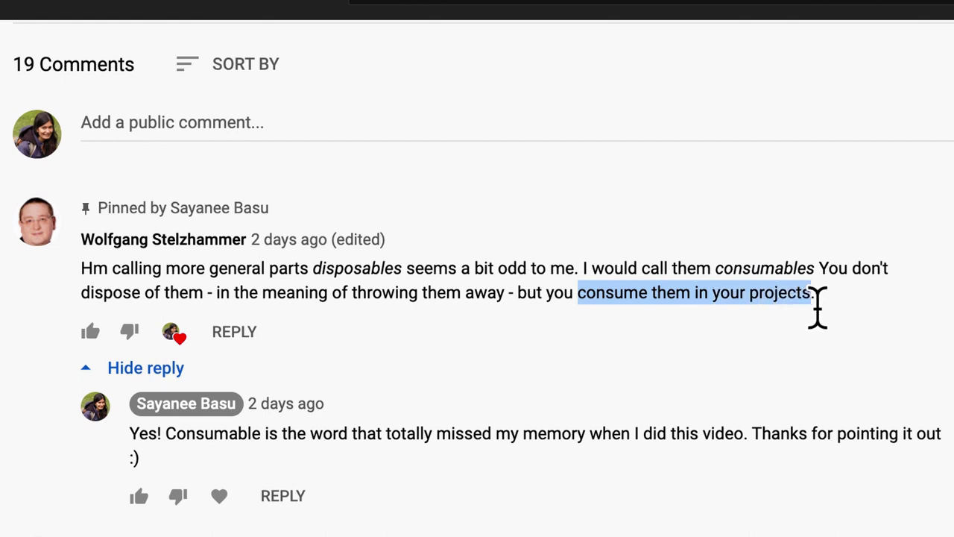
{"action": "left_click", "coordinate": [886, 342]}
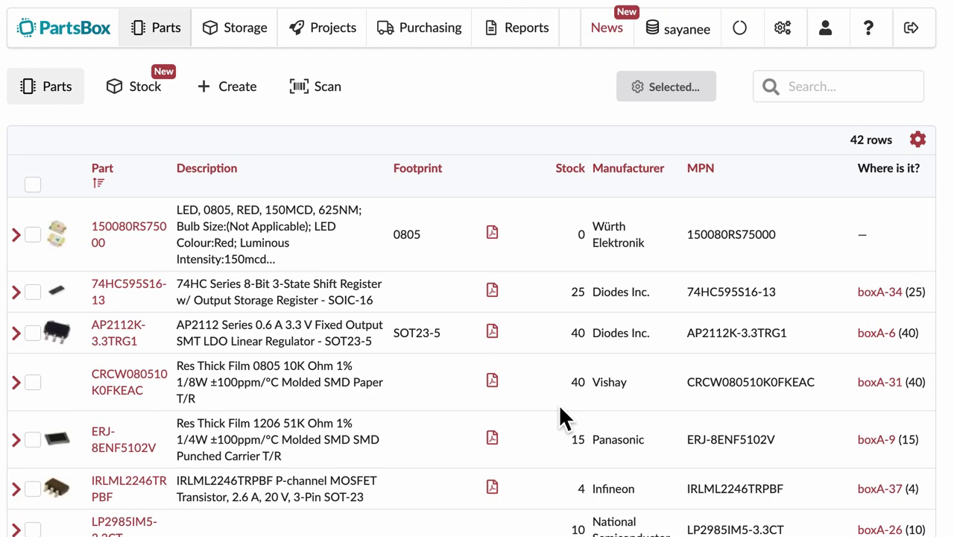
Add the '[Part] Used in projects' column, move it before Where is it?, and widen it.
{"action": "left_click", "coordinate": [918, 140]}
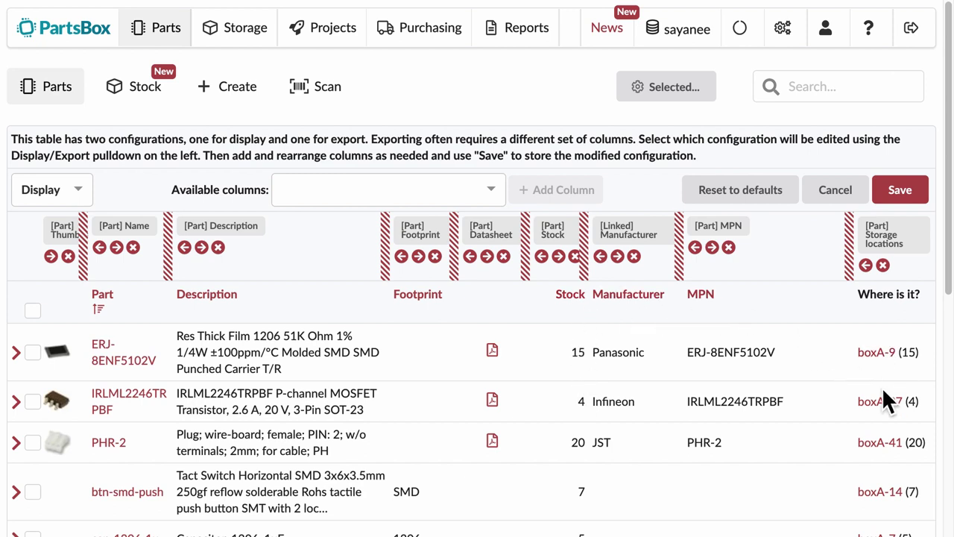
{"action": "left_click", "coordinate": [462, 192]}
{"action": "type", "text": "proje"}
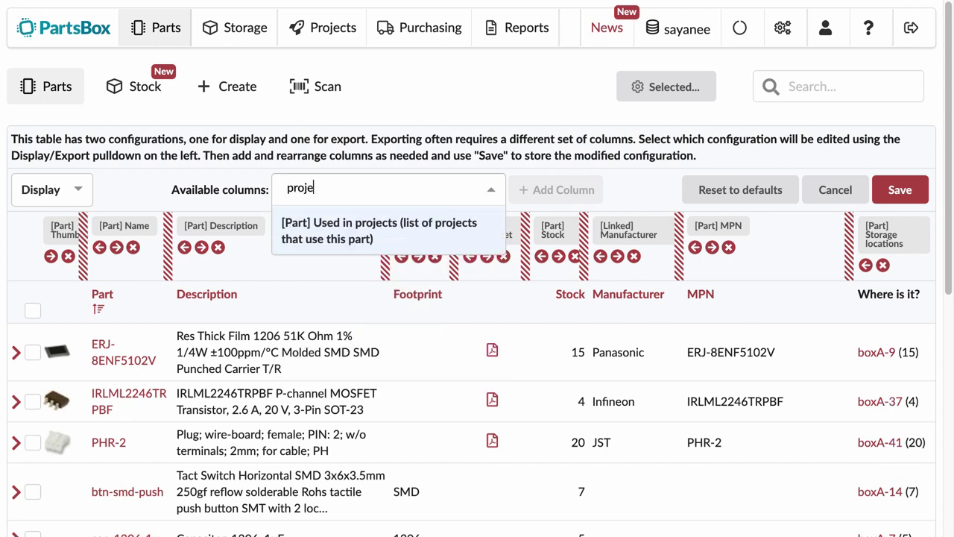
{"action": "left_click", "coordinate": [379, 239]}
{"action": "left_click", "coordinate": [564, 191]}
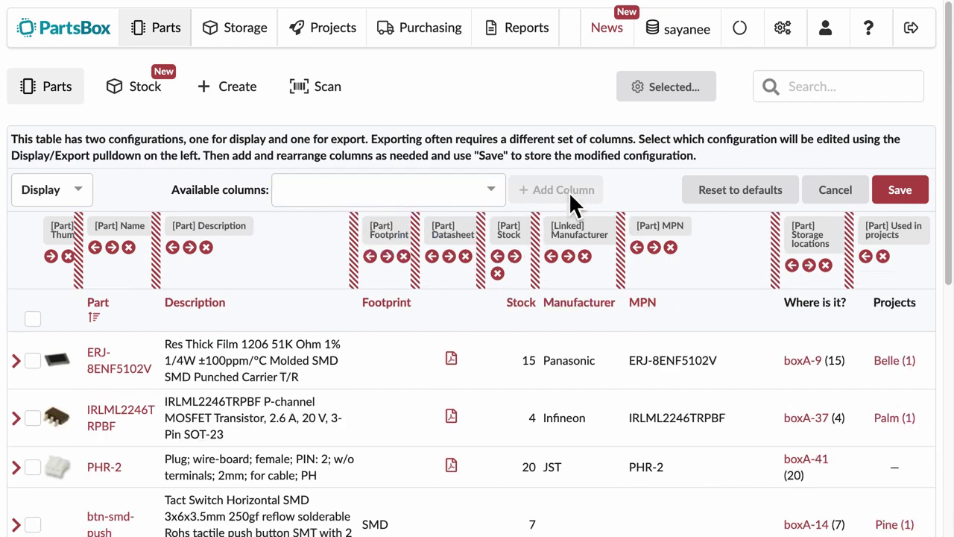
{"action": "left_click", "coordinate": [866, 257]}
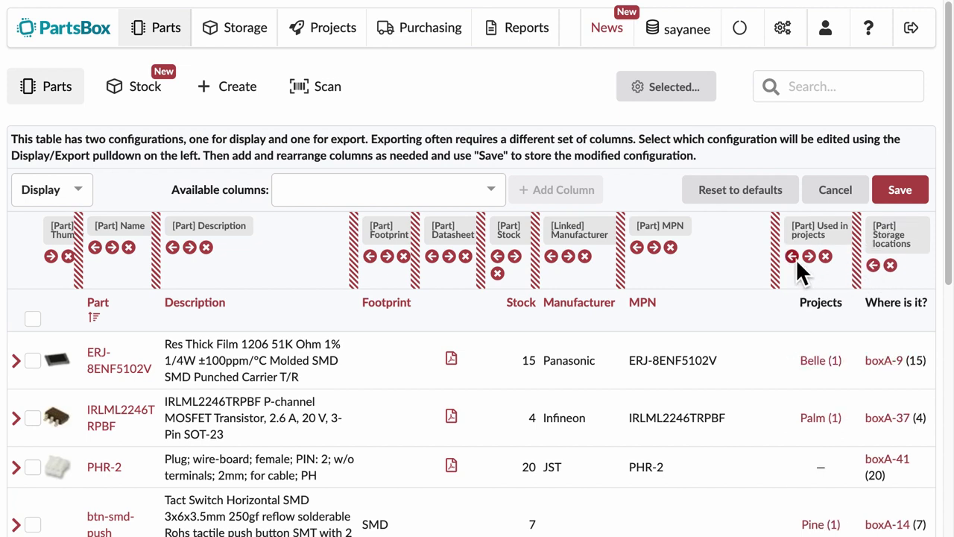
{"action": "left_click_drag", "start_coordinate": [776, 270], "coordinate": [754, 271]}
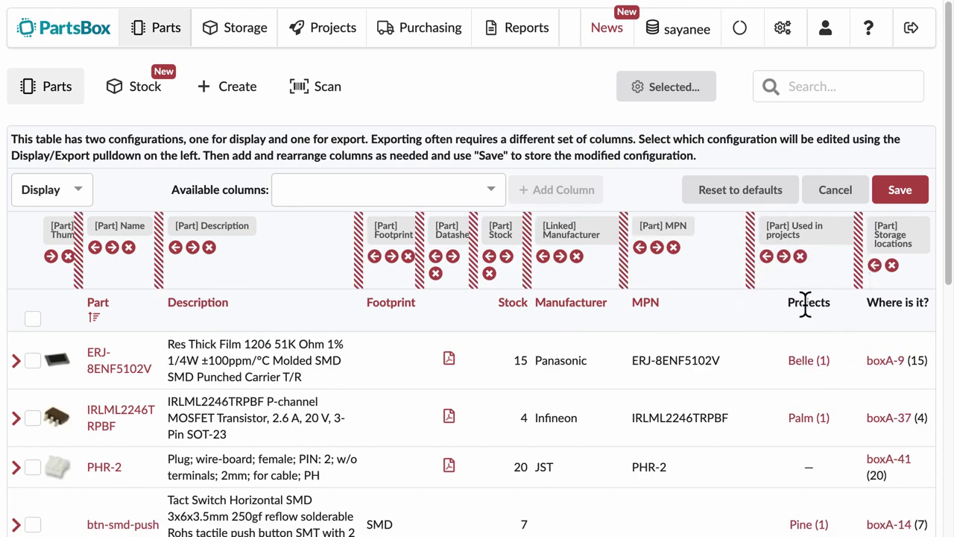
Save the column layout and review Projects values such as Cactus (5).
{"action": "left_click", "coordinate": [901, 191]}
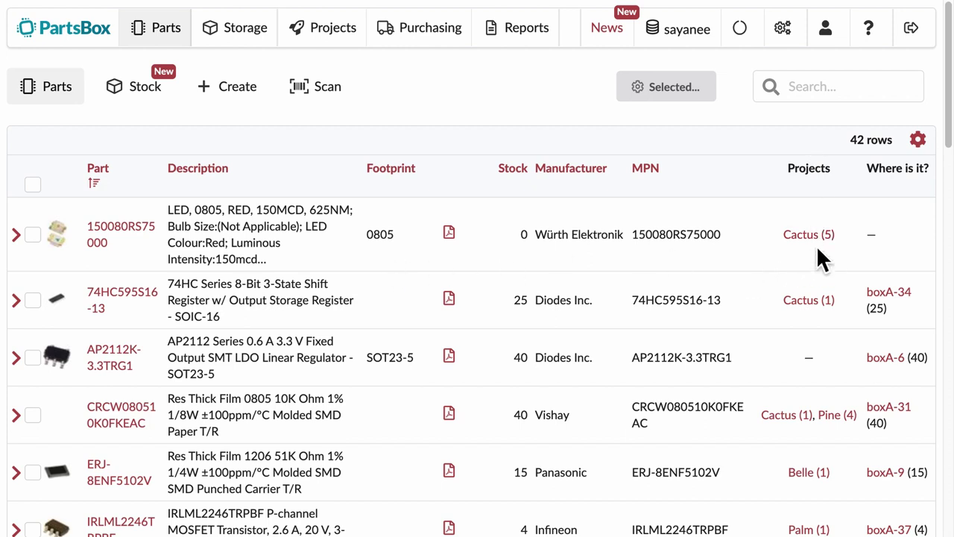
{"action": "scroll", "coordinate": [803, 313], "scroll_direction": "down", "scroll_amount": 2}
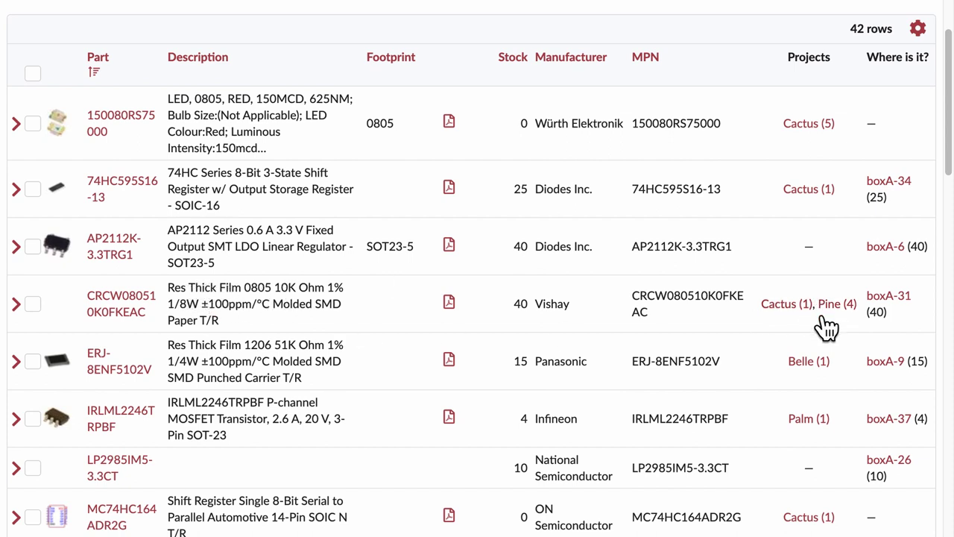
{"action": "scroll", "coordinate": [820, 322], "scroll_direction": "up", "scroll_amount": 2}
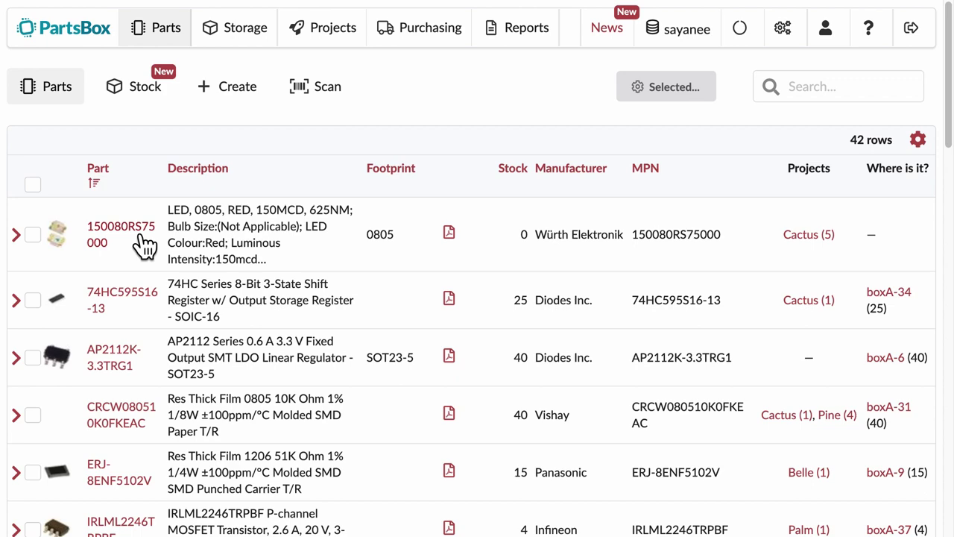
Open part 150080RS75000, show its ID Anything code, and read the help about printed labels.
{"action": "left_click", "coordinate": [119, 227]}
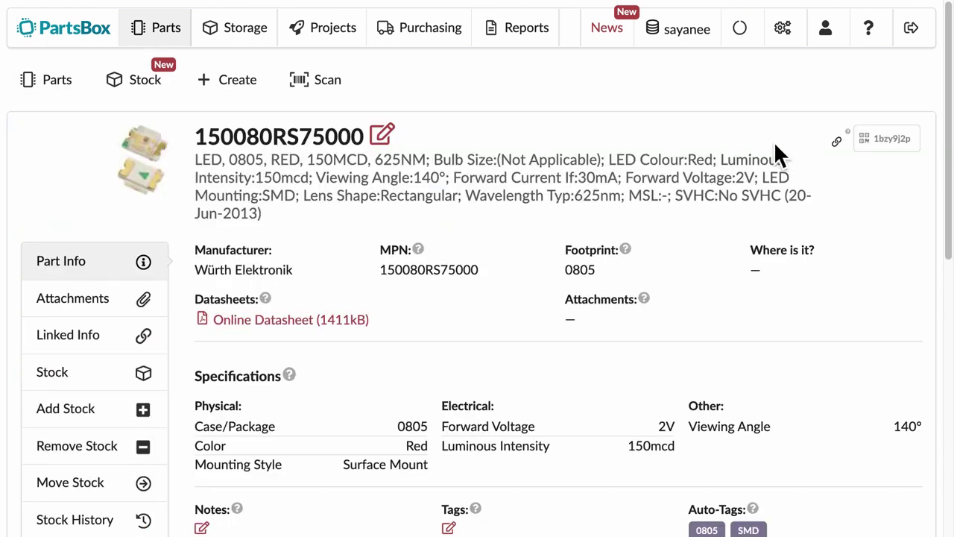
{"action": "left_click", "coordinate": [895, 155]}
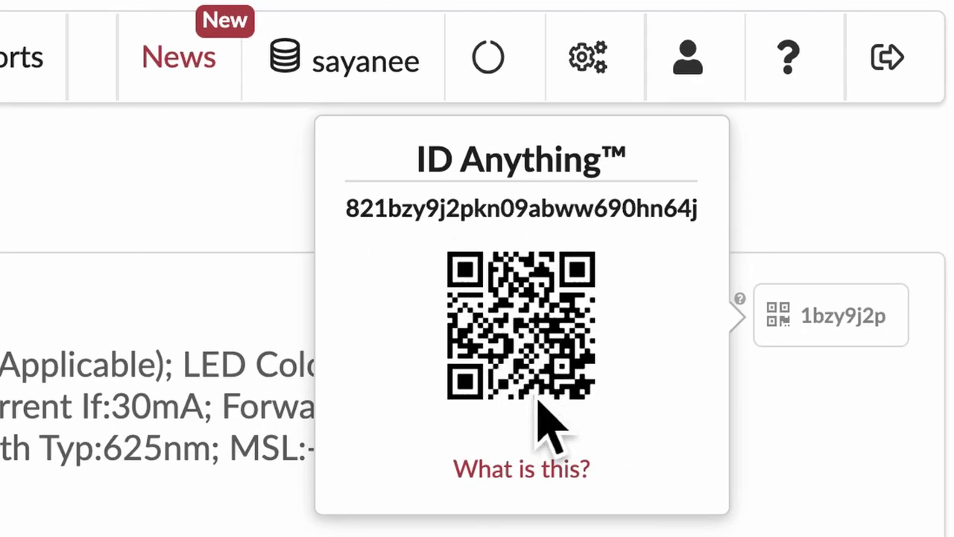
{"action": "left_click", "coordinate": [550, 477]}
{"action": "scroll", "coordinate": [499, 388], "scroll_direction": "down", "scroll_amount": 2}
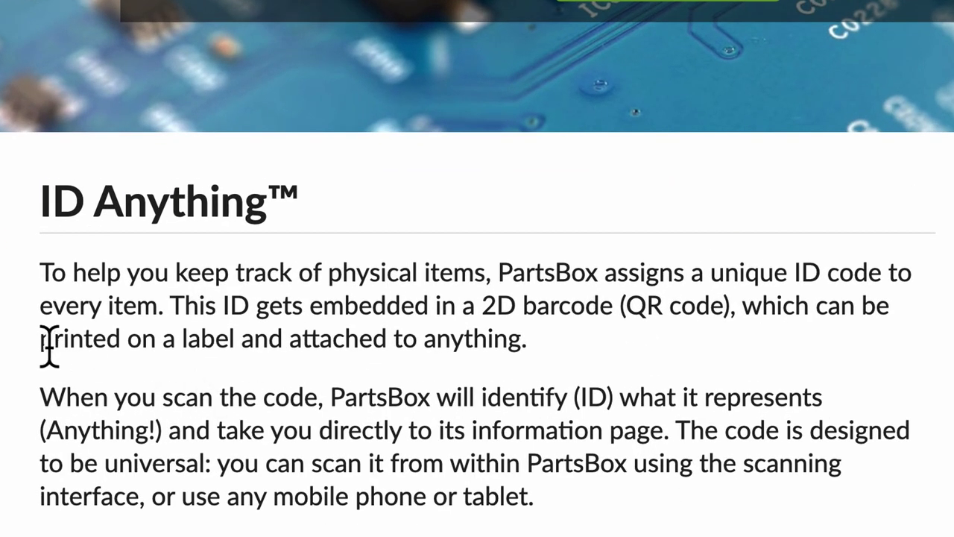
{"action": "left_click_drag", "start_coordinate": [88, 301], "coordinate": [118, 300]}
{"action": "left_click_drag", "start_coordinate": [91, 347], "coordinate": [519, 352]}
{"action": "left_click", "coordinate": [607, 362]}
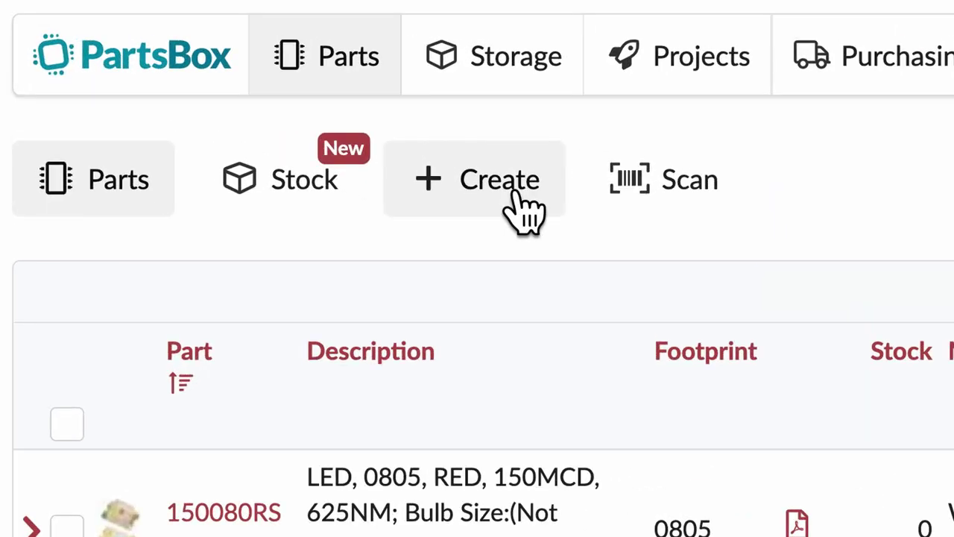
Start a new part, compare meta and linked types, and settle on Local part.
{"action": "left_click", "coordinate": [517, 195]}
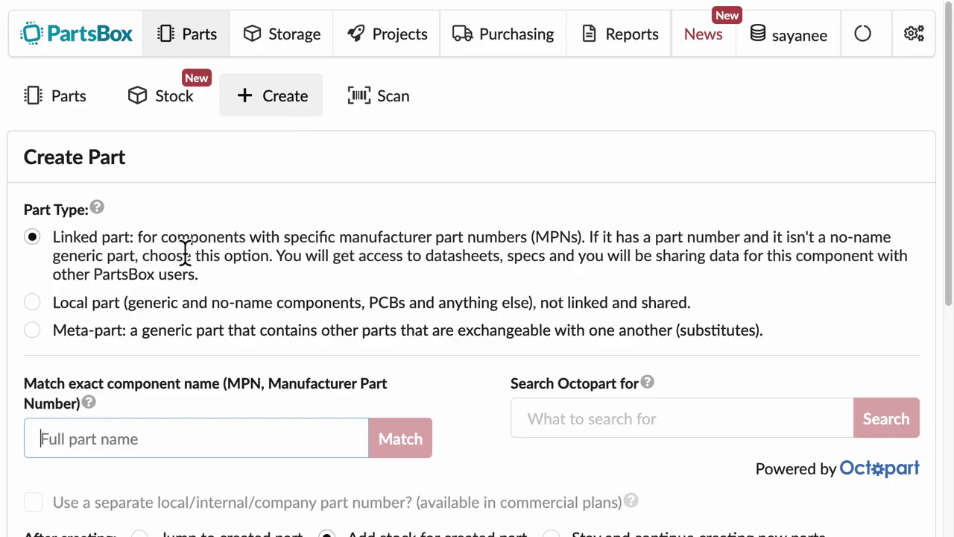
{"action": "left_click_drag", "start_coordinate": [179, 250], "coordinate": [191, 335]}
{"action": "left_click", "coordinate": [207, 342]}
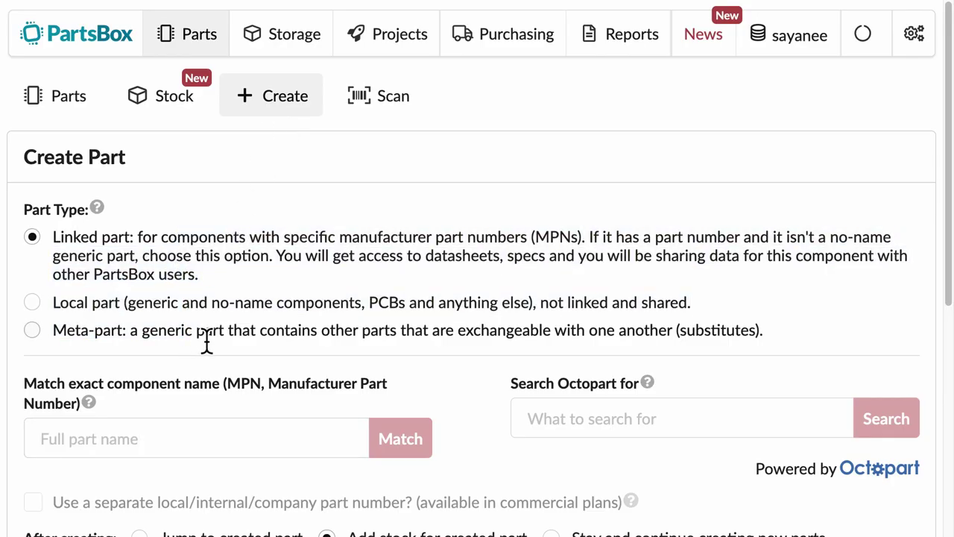
{"action": "left_click", "coordinate": [152, 276]}
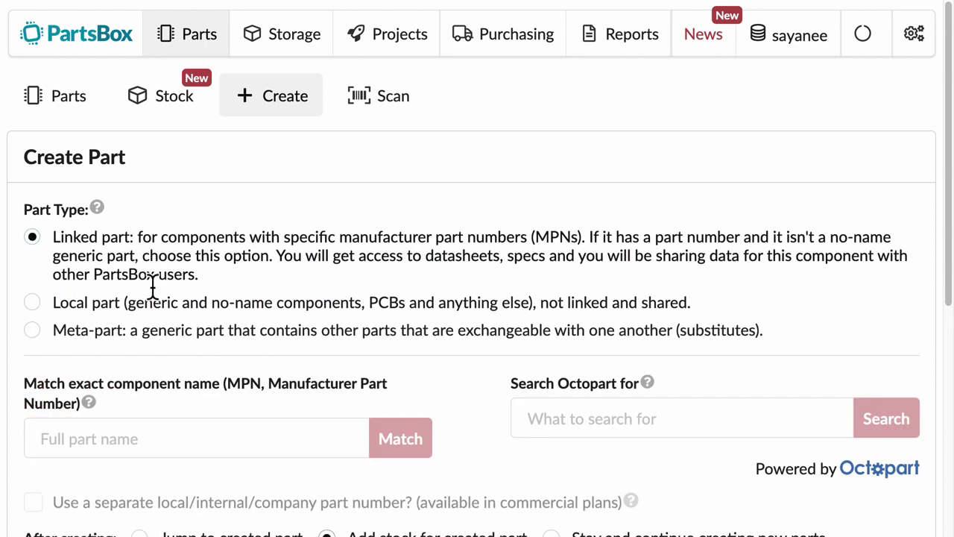
{"action": "left_click", "coordinate": [45, 311]}
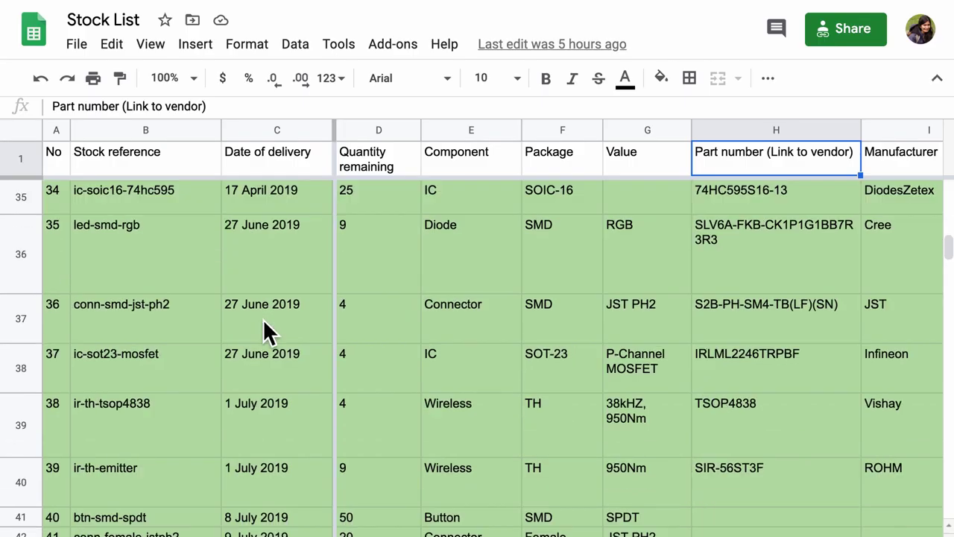
Review Stock List row 49 and copy the stock reference res-0603-47k from B49.
{"action": "scroll", "coordinate": [267, 330], "scroll_direction": "down", "scroll_amount": 10}
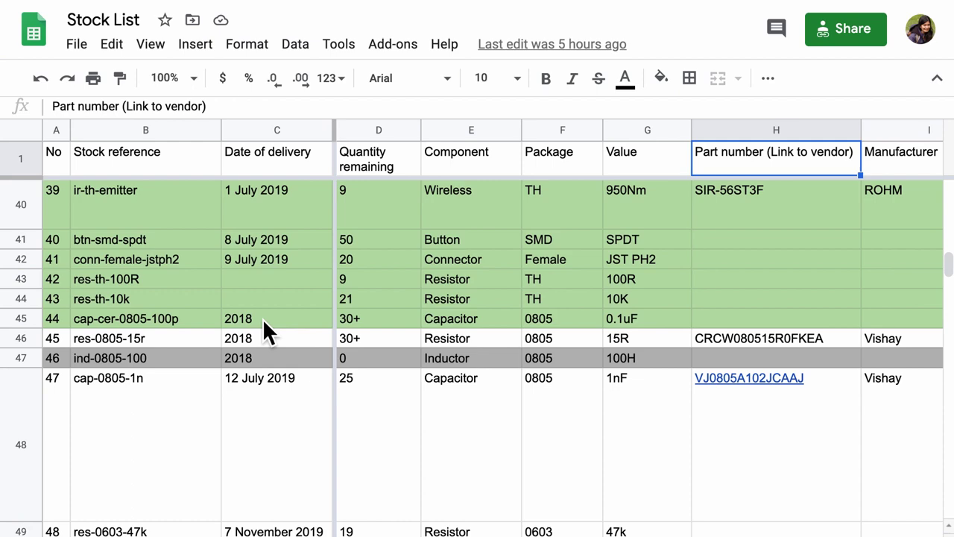
{"action": "scroll", "coordinate": [265, 322], "scroll_direction": "down", "scroll_amount": 3}
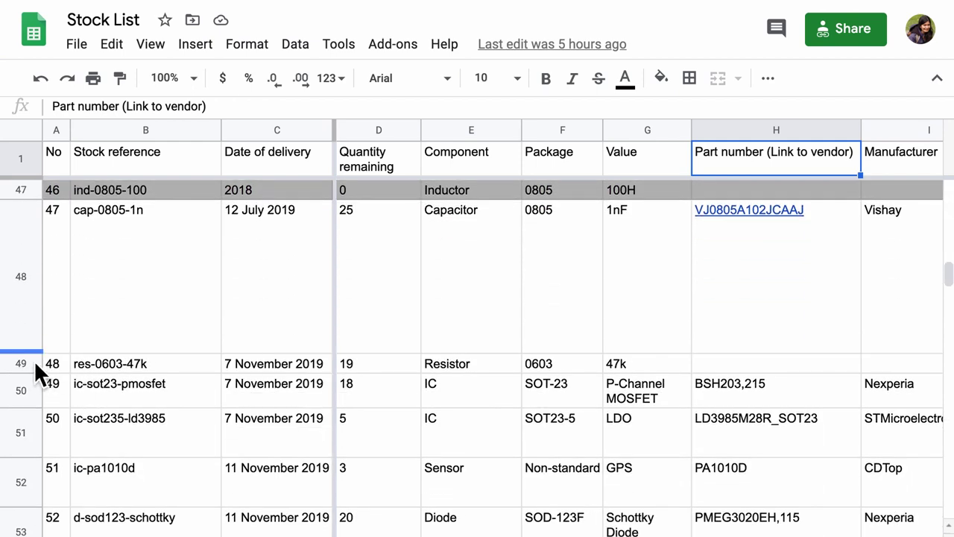
{"action": "left_click", "coordinate": [32, 362]}
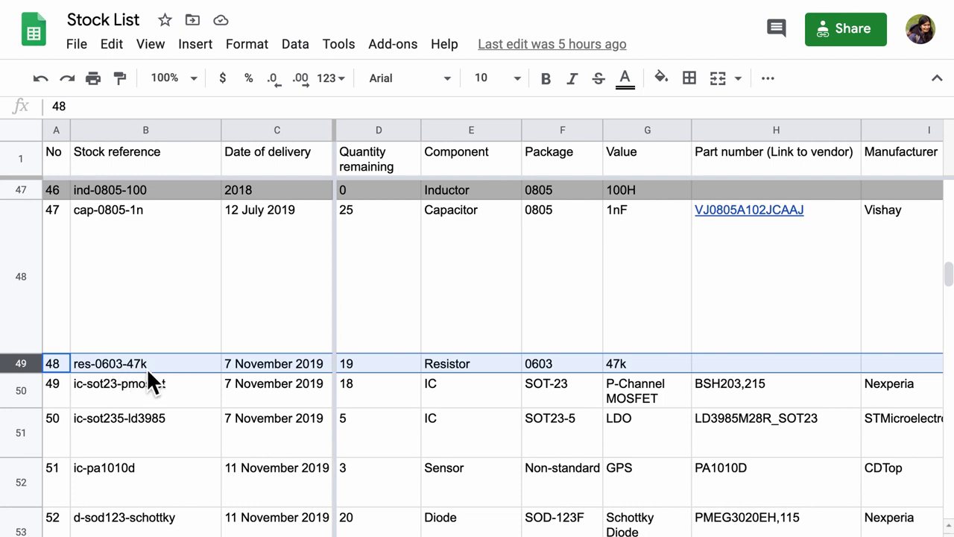
{"action": "scroll", "coordinate": [542, 361], "scroll_direction": "right", "scroll_amount": 3}
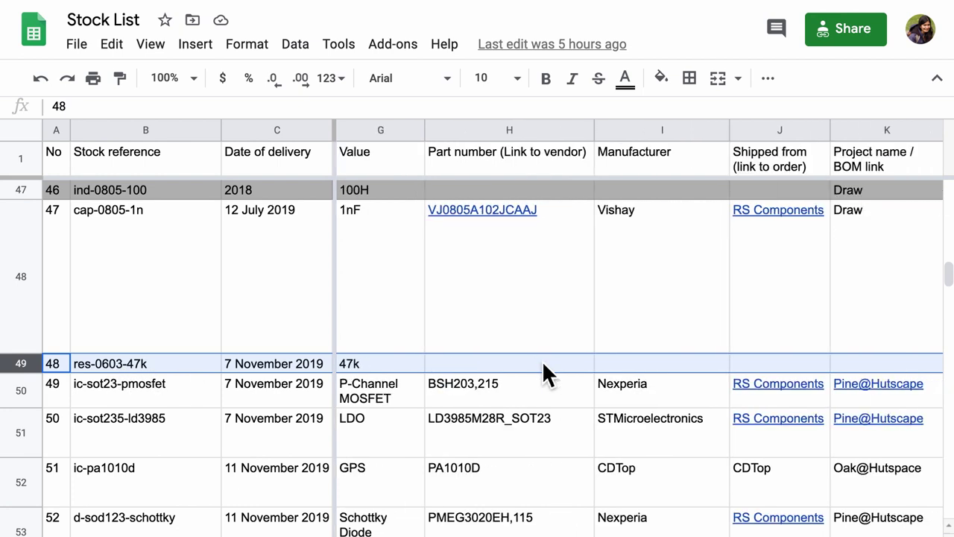
{"action": "scroll", "coordinate": [542, 360], "scroll_direction": "right", "scroll_amount": 2}
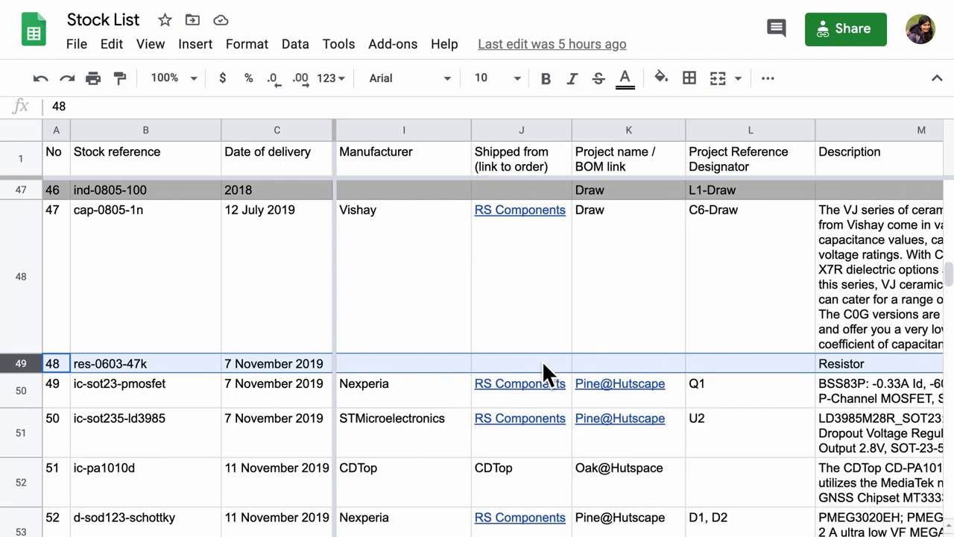
{"action": "scroll", "coordinate": [542, 363], "scroll_direction": "right", "scroll_amount": 1}
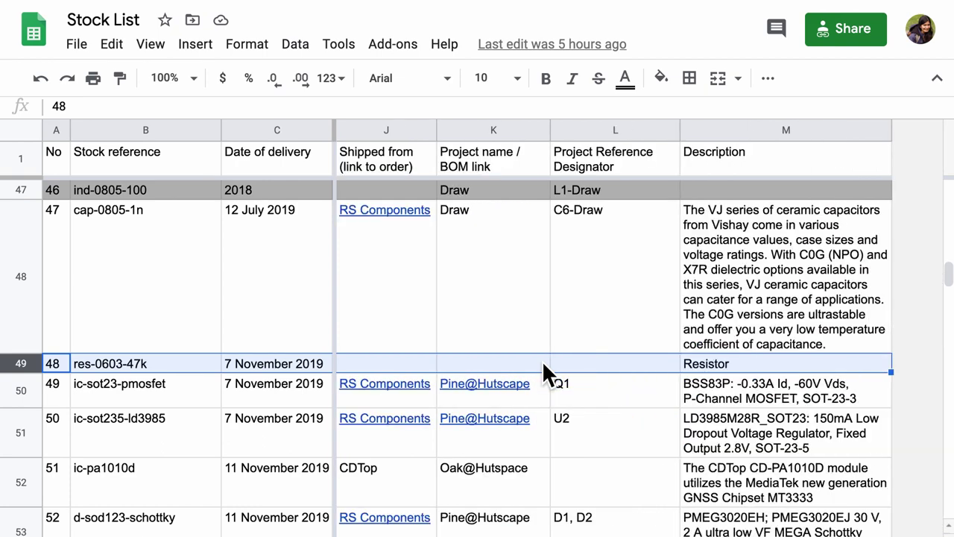
{"action": "scroll", "coordinate": [543, 364], "scroll_direction": "left", "scroll_amount": 3}
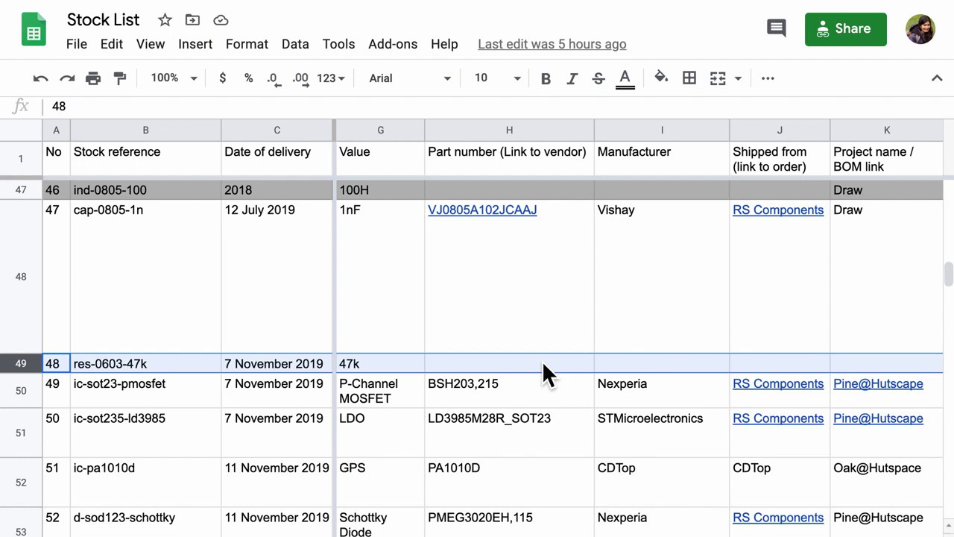
{"action": "scroll", "coordinate": [542, 363], "scroll_direction": "left", "scroll_amount": 3}
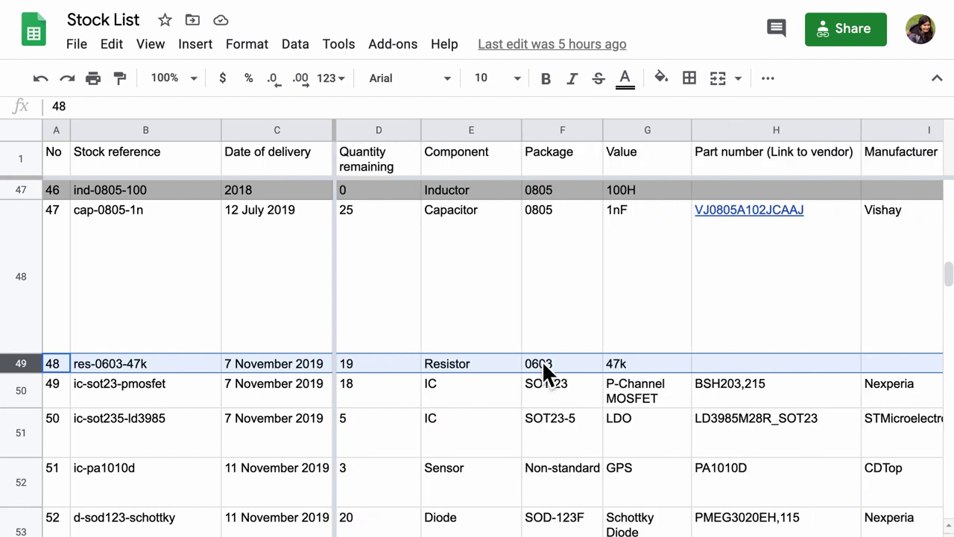
{"action": "left_click", "coordinate": [166, 364]}
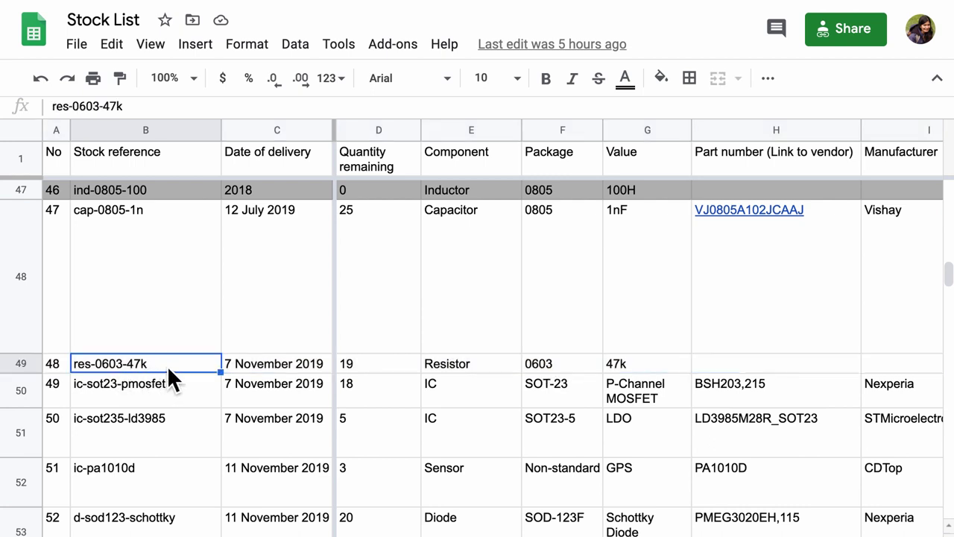
{"action": "key", "text": "ctrl+c"}
Name the part res-0603-47k with footprint 0603 and description 'Resistor, 0603, 47k ohms'.
{"action": "scroll", "coordinate": [156, 424], "scroll_direction": "down", "scroll_amount": 1}
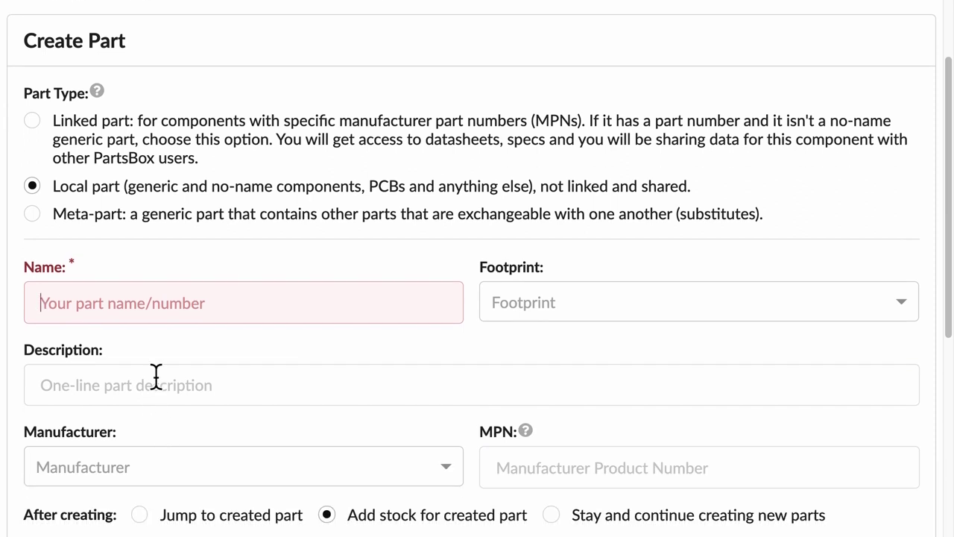
{"action": "key", "text": "ctrl+v"}
{"action": "left_click", "coordinate": [575, 302]}
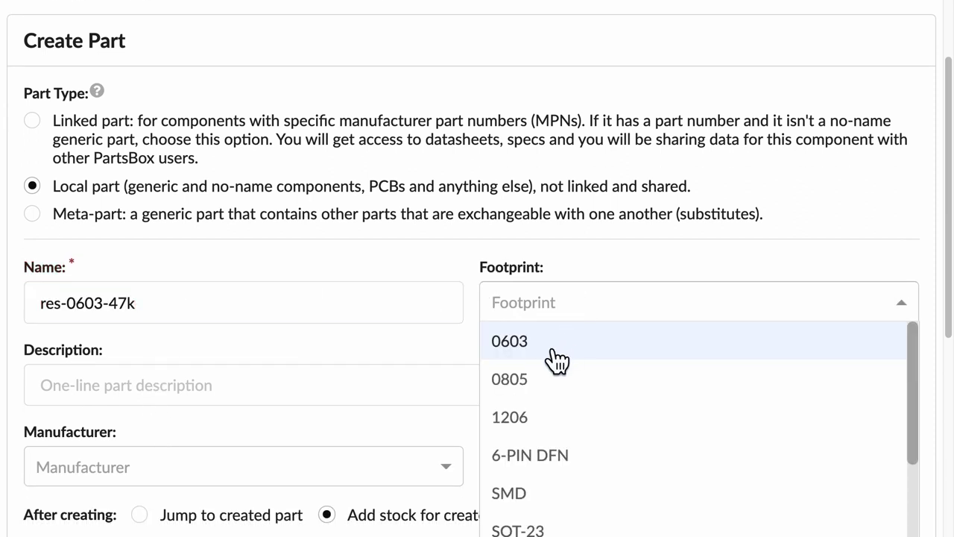
{"action": "left_click", "coordinate": [535, 355]}
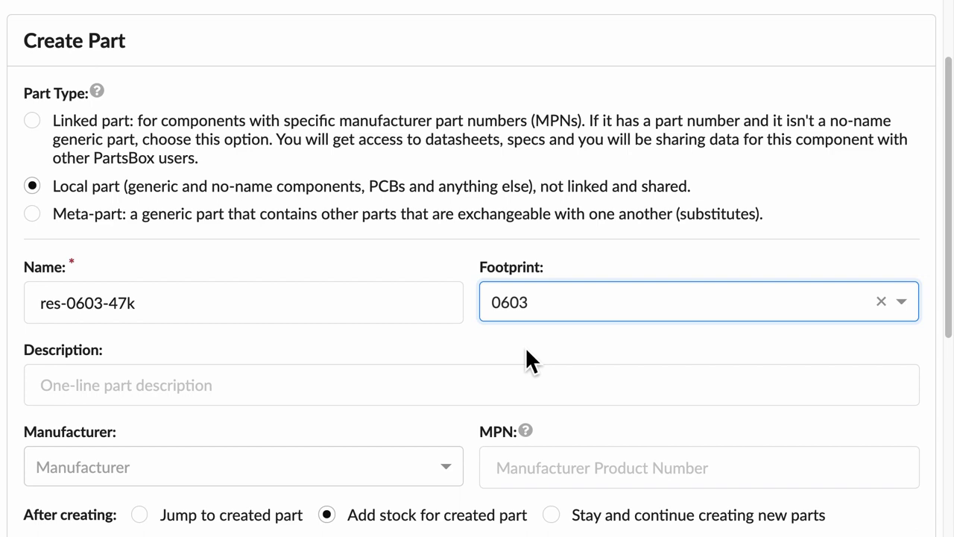
{"action": "key", "text": "Tab"}
{"action": "type", "text": "Resistor"}
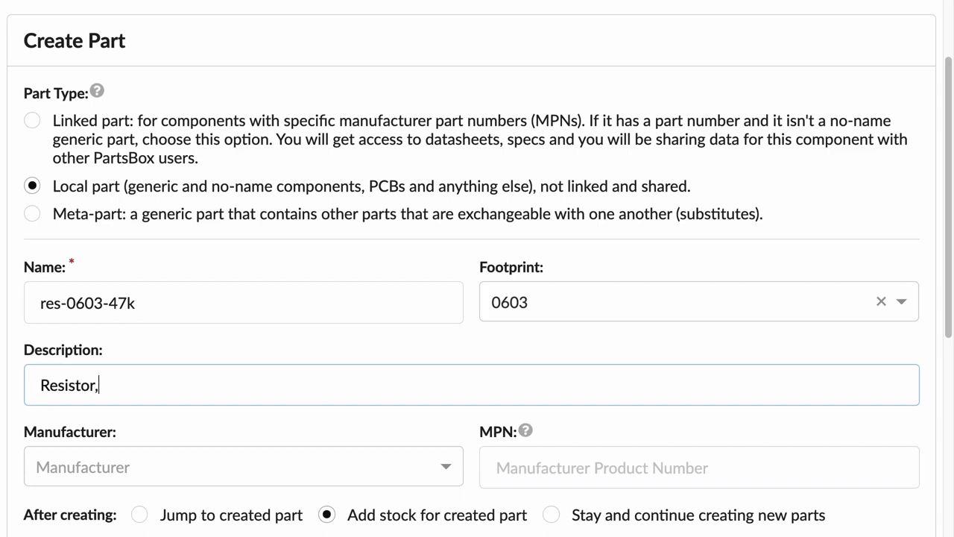
{"action": "type", "text": ", 0603, 47k "}
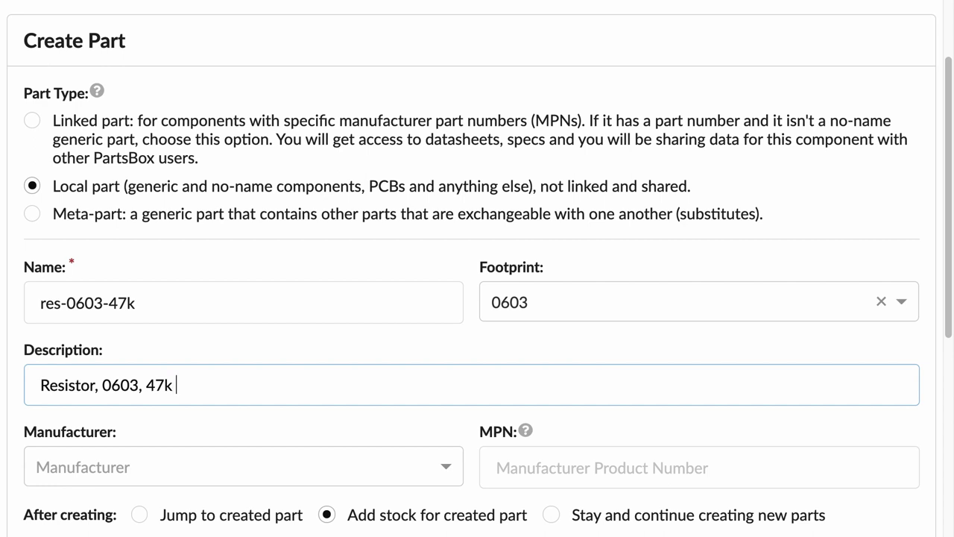
{"action": "type", "text": "ohms"}
Create the res-0603-47k part and check its remaining quantity in the stock list.
{"action": "scroll", "coordinate": [84, 366], "scroll_direction": "down", "scroll_amount": 2}
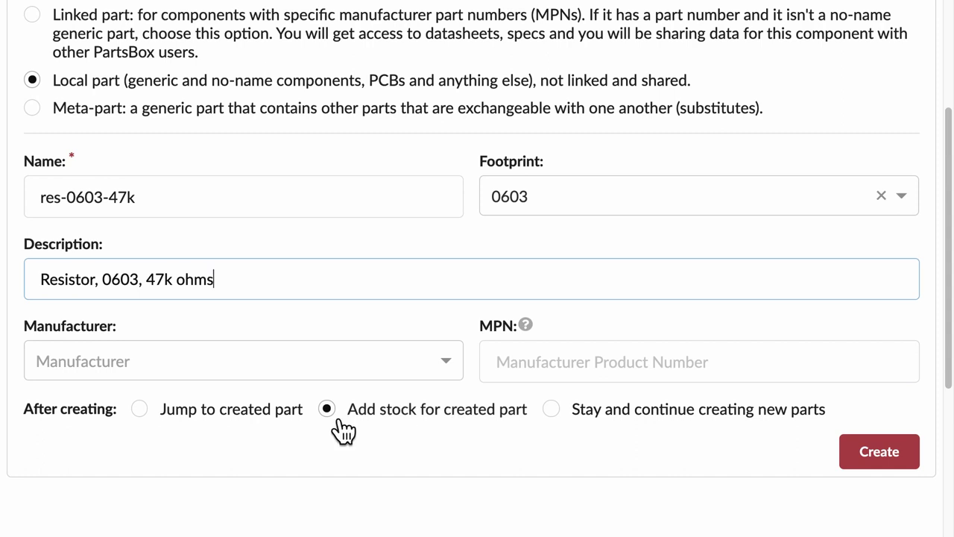
{"action": "left_click", "coordinate": [900, 467]}
{"action": "scroll", "coordinate": [557, 246], "scroll_direction": "down", "scroll_amount": 3}
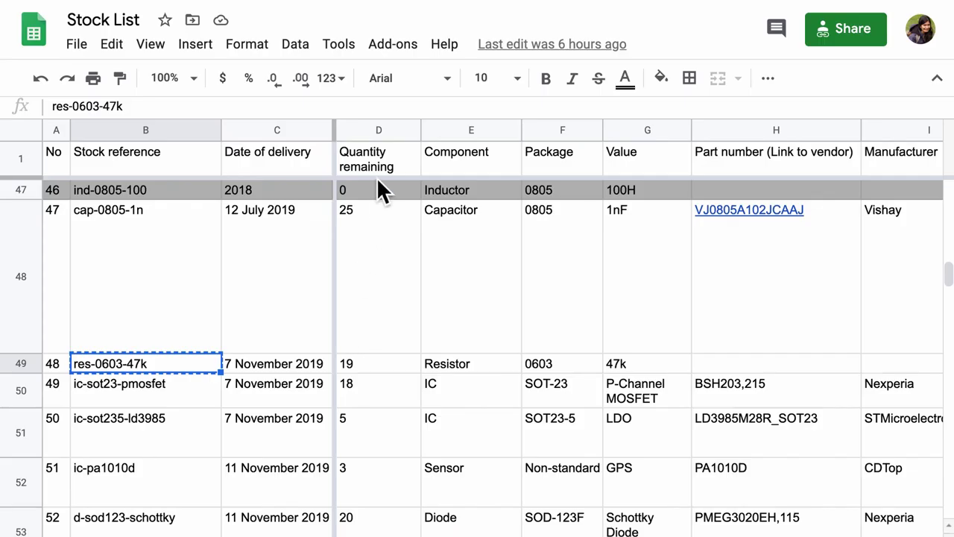
{"action": "left_click", "coordinate": [393, 342]}
Stock 19 units of res-0603-47k in location boxA-48.
{"action": "left_click", "coordinate": [360, 368]}
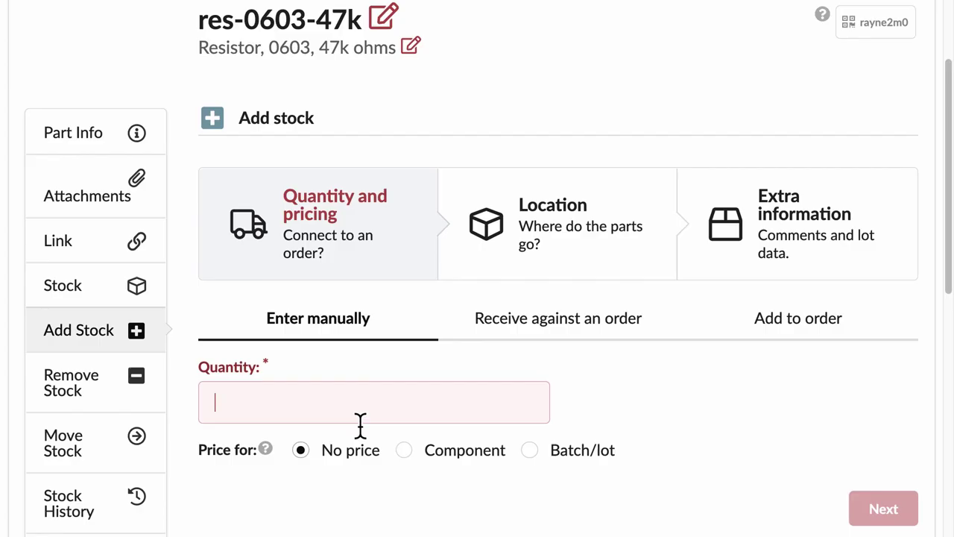
{"action": "type", "text": "19"}
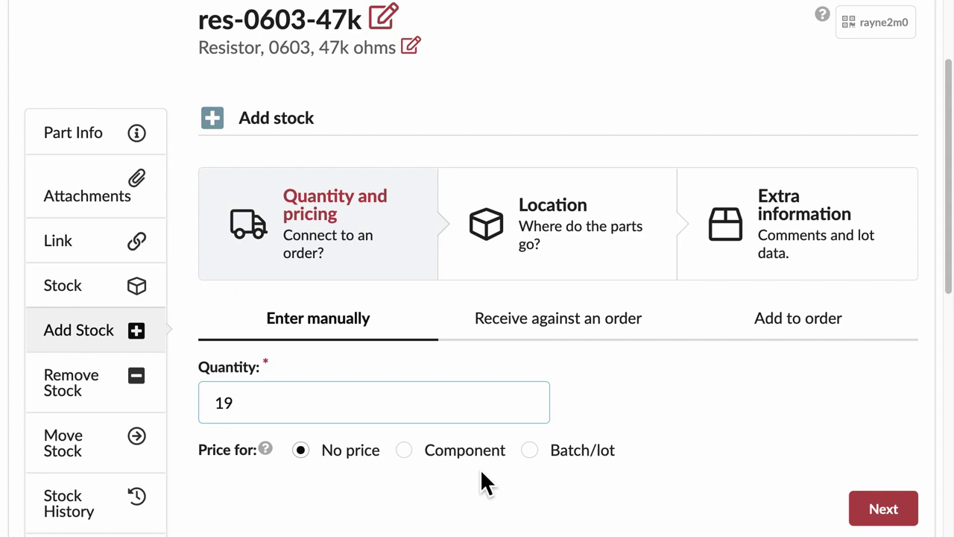
{"action": "left_click", "coordinate": [886, 514]}
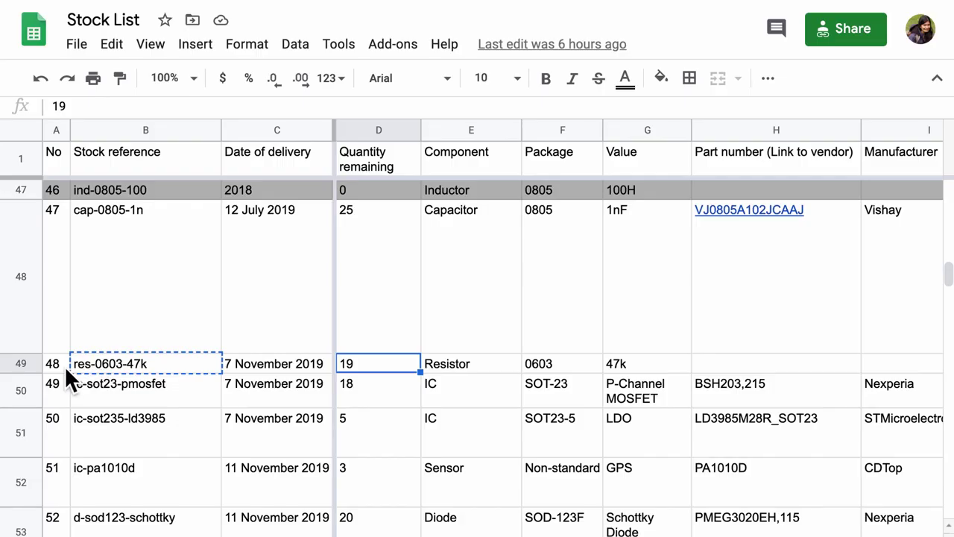
{"action": "left_click", "coordinate": [62, 365]}
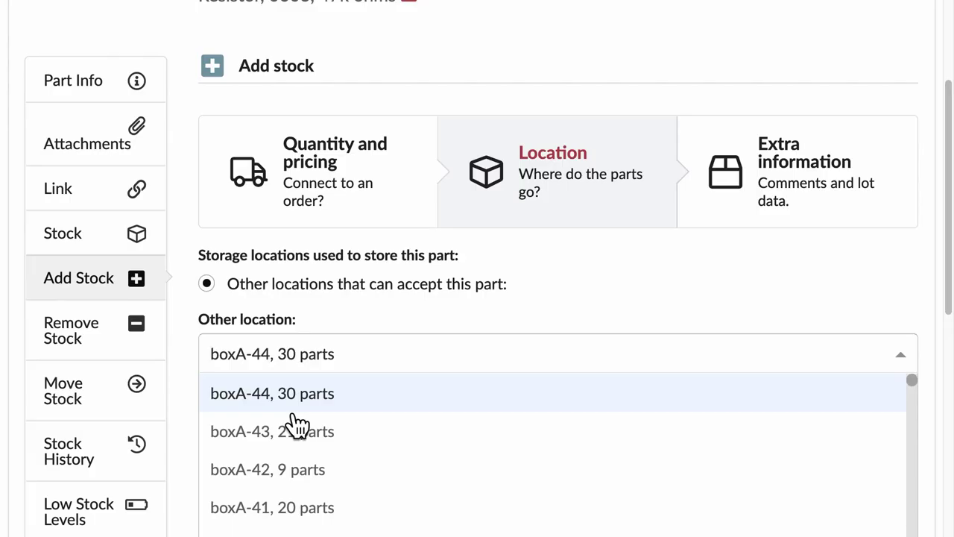
{"action": "type", "text": "boxa-"}
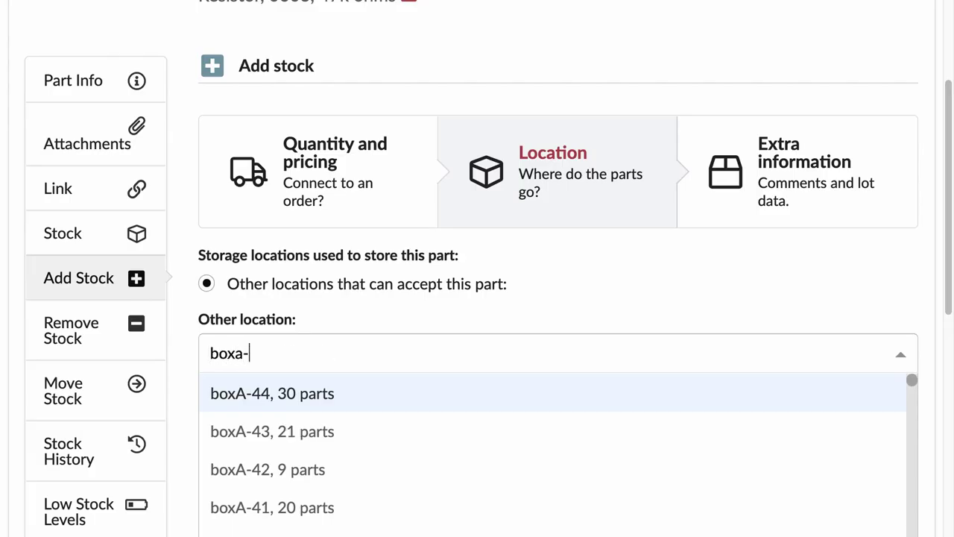
{"action": "type", "text": "48"}
{"action": "left_click", "coordinate": [343, 401]}
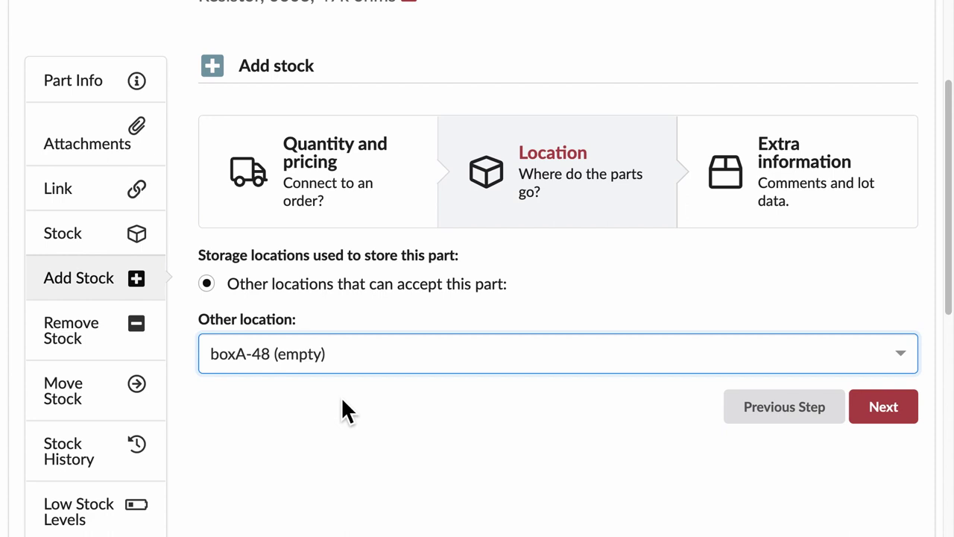
{"action": "left_click", "coordinate": [904, 416]}
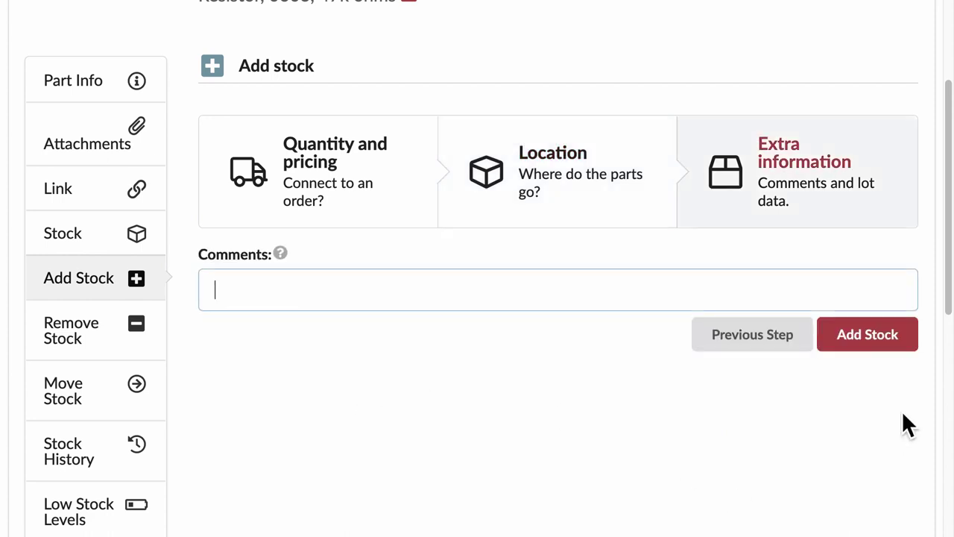
{"action": "left_click", "coordinate": [887, 341]}
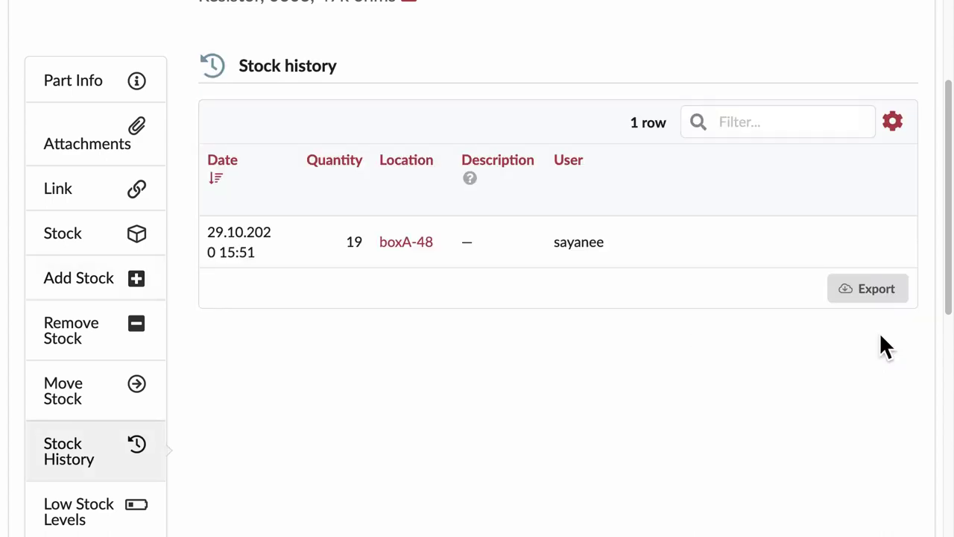
{"action": "scroll", "coordinate": [880, 345], "scroll_direction": "up", "scroll_amount": 3}
{"action": "left_click", "coordinate": [285, 112]}
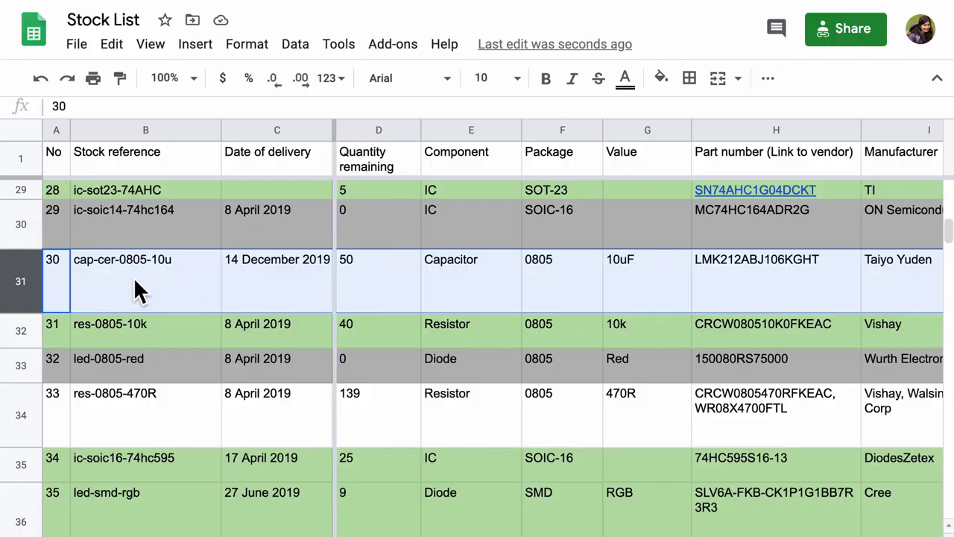
Paste the cap-cer-0805-10u part number LMK212ABJ106KGHT as the MPN and try matching it.
{"action": "left_click", "coordinate": [138, 289]}
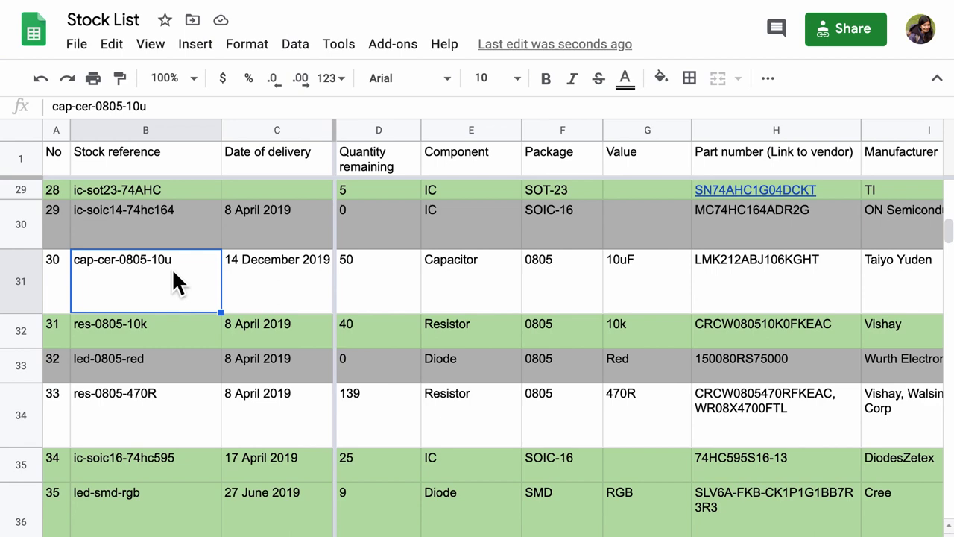
{"action": "scroll", "coordinate": [477, 276], "scroll_direction": "right", "scroll_amount": 3}
{"action": "left_click", "coordinate": [549, 298]}
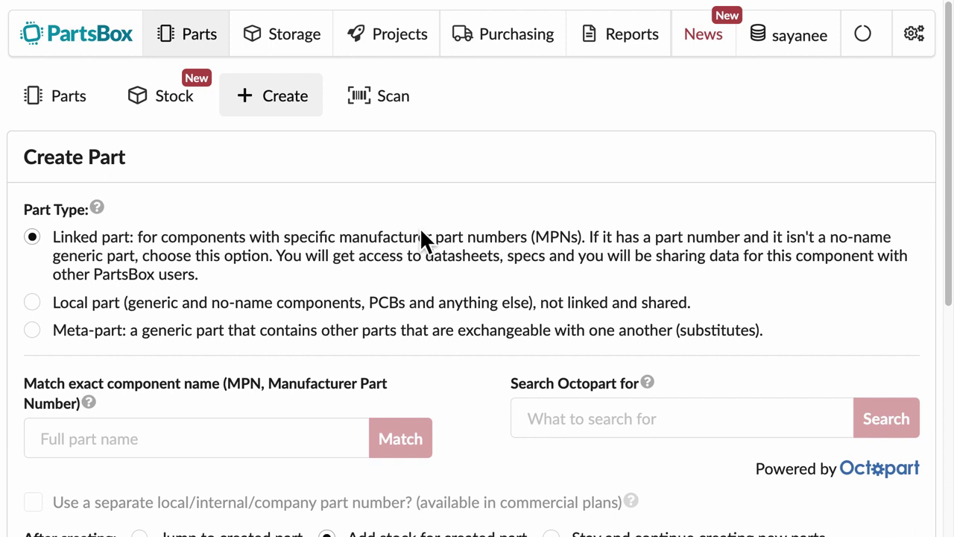
{"action": "scroll", "coordinate": [420, 228], "scroll_direction": "down", "scroll_amount": 1}
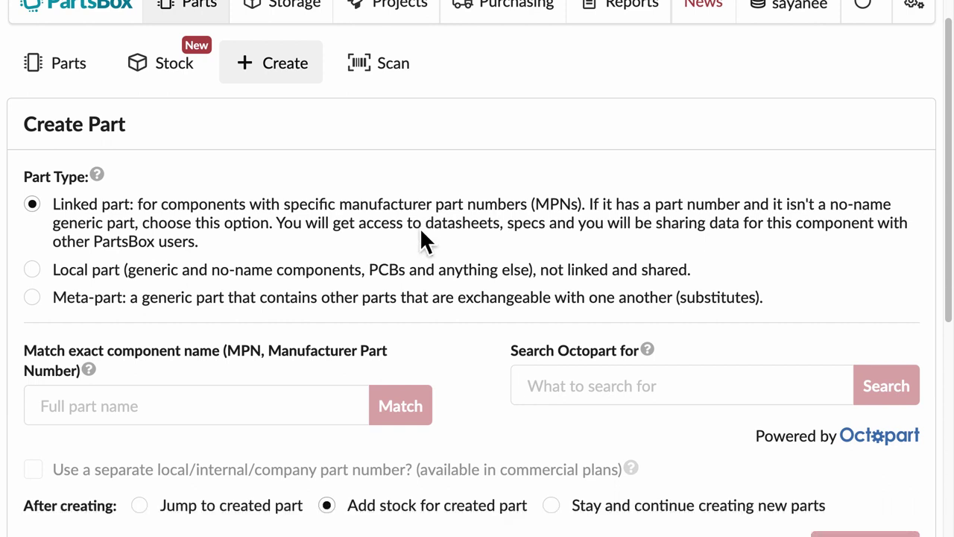
{"action": "left_click", "coordinate": [304, 385]}
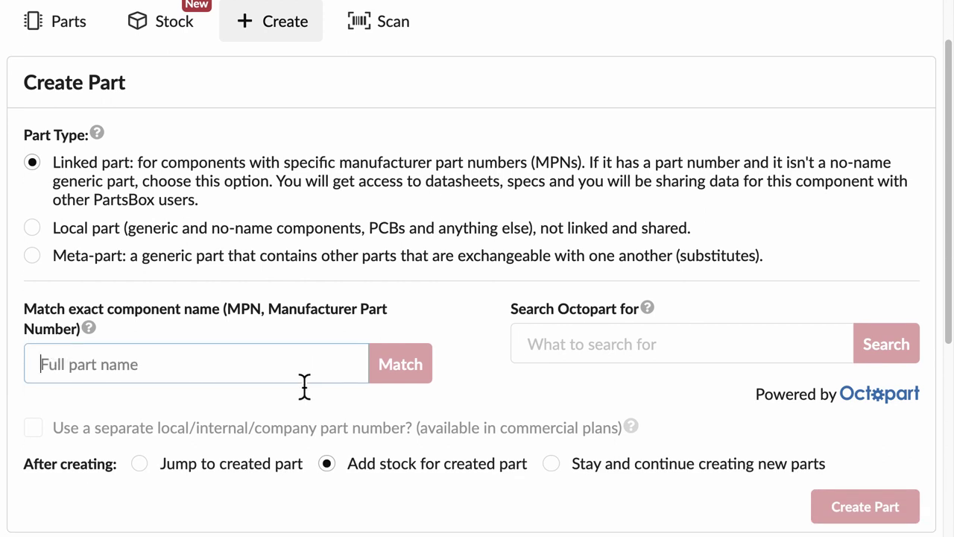
{"action": "key", "text": "ctrl+v"}
{"action": "scroll", "coordinate": [365, 378], "scroll_direction": "down", "scroll_amount": 2}
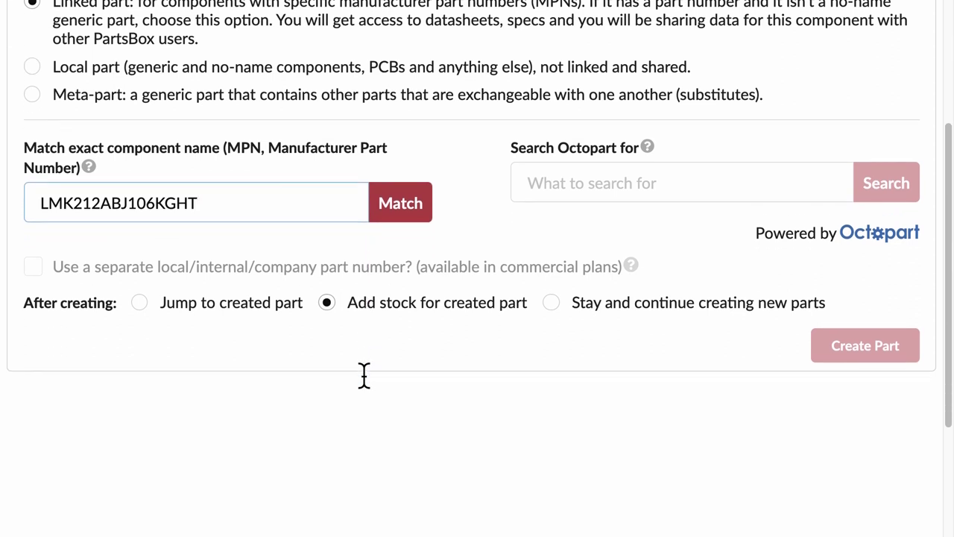
{"action": "left_click", "coordinate": [420, 212]}
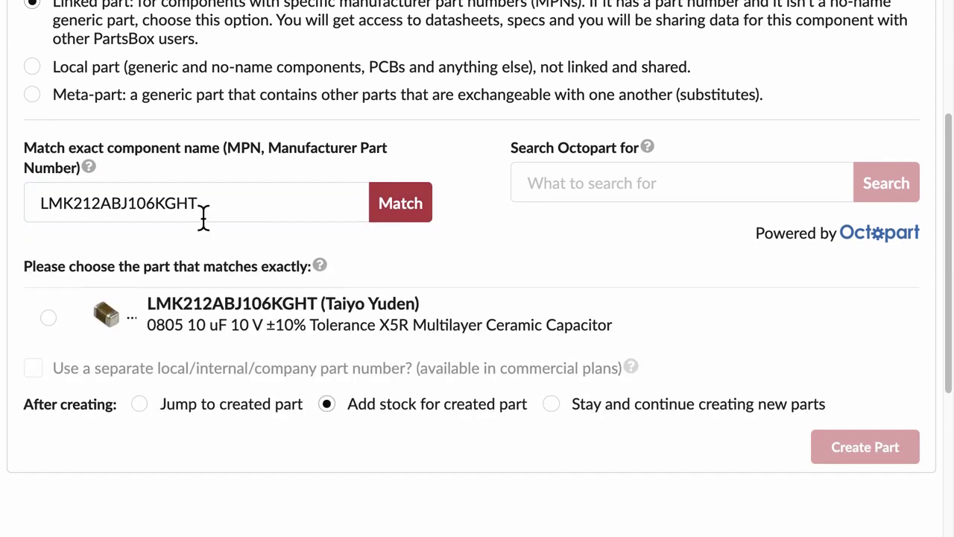
{"action": "left_click_drag", "start_coordinate": [216, 206], "coordinate": [41, 206]}
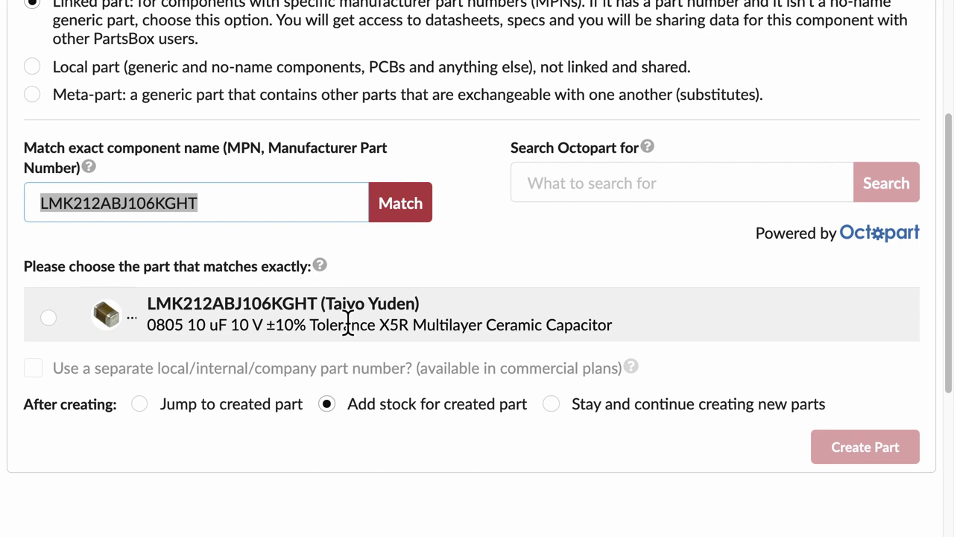
{"action": "left_click", "coordinate": [50, 321]}
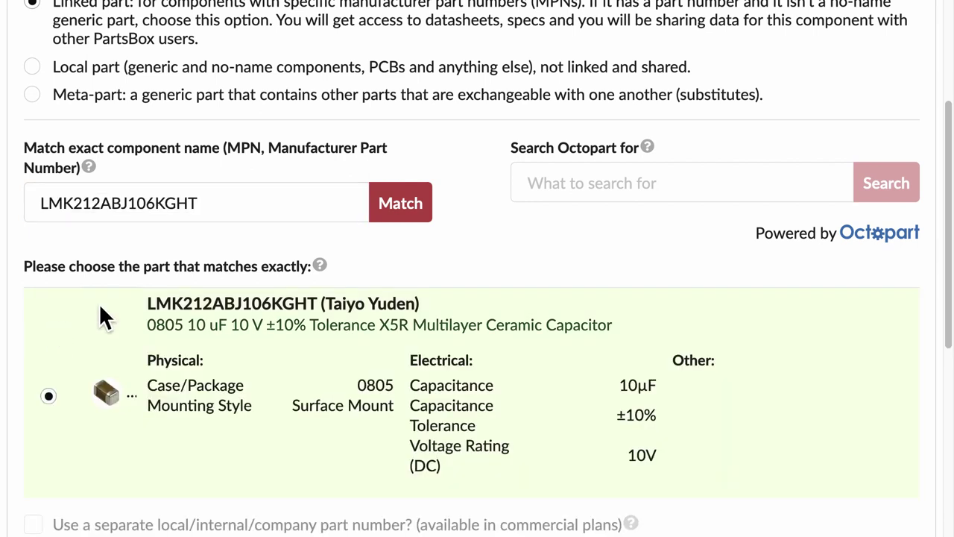
Rework the MPN to LMK212ABJ106KGH and select the Taiyo Yuden LMK212ABJ106KGHT match.
{"action": "left_click", "coordinate": [292, 209]}
{"action": "key", "text": "BackSpace"}
{"action": "key", "text": "BackSpace"}
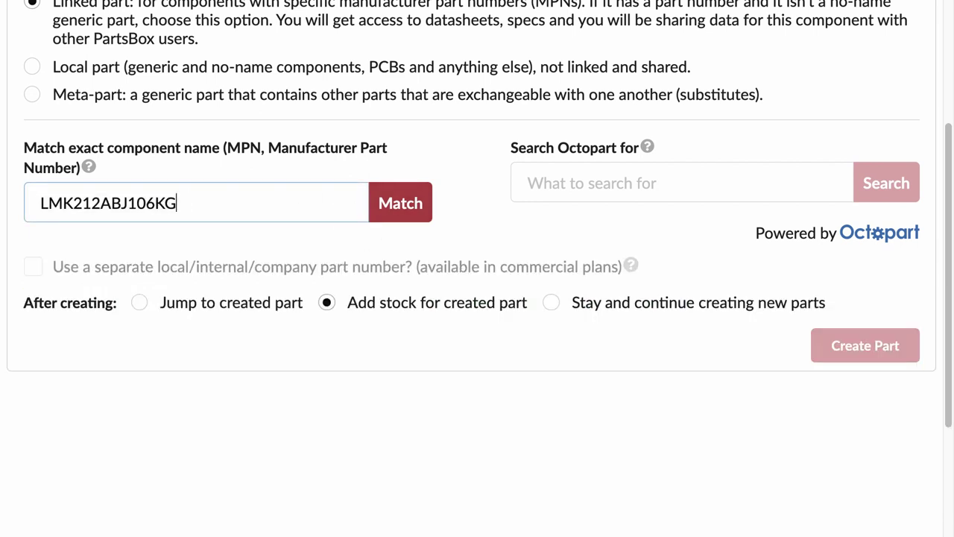
{"action": "key", "text": "BackSpace"}
{"action": "key", "text": "BackSpace"}
{"action": "key", "text": "BackSpace"}
{"action": "key", "text": "BackSpace"}
{"action": "key", "text": "BackSpace"}
{"action": "key", "text": "BackSpace"}
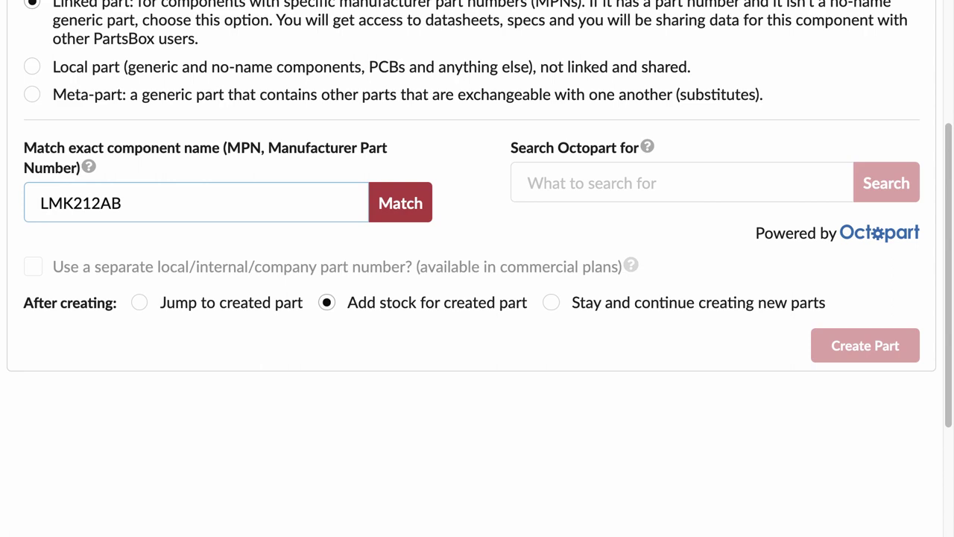
{"action": "left_click", "coordinate": [419, 217]}
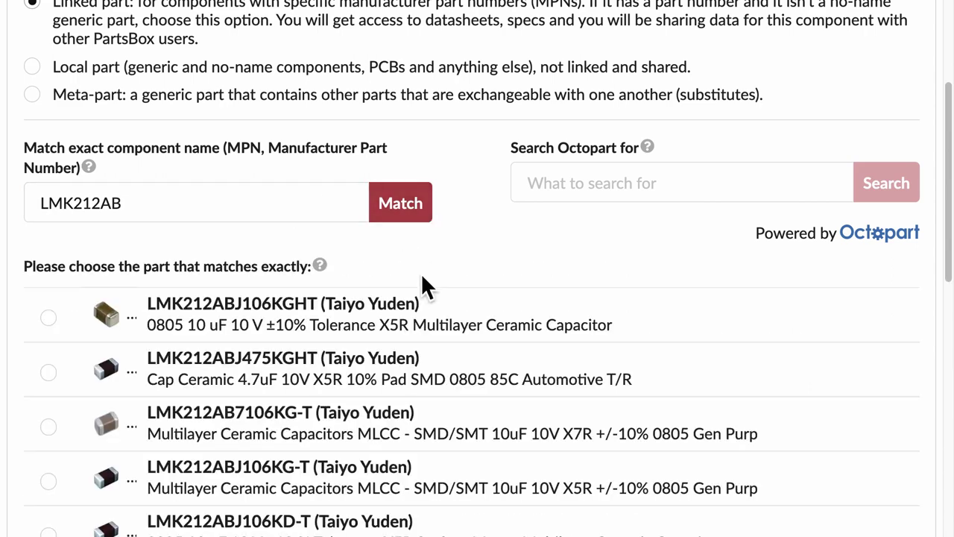
{"action": "scroll", "coordinate": [422, 284], "scroll_direction": "down", "scroll_amount": 6}
{"action": "scroll", "coordinate": [421, 280], "scroll_direction": "up", "scroll_amount": 6}
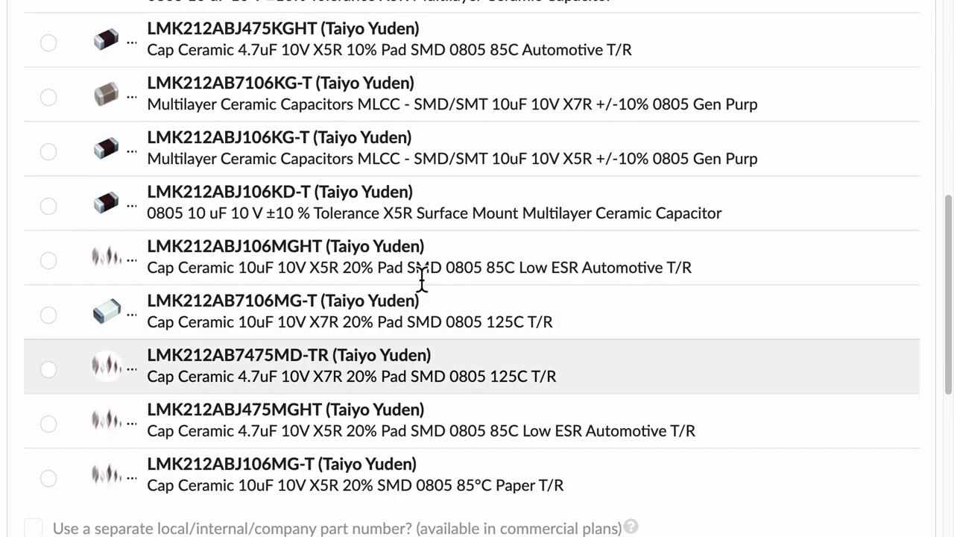
{"action": "left_click", "coordinate": [305, 155]}
{"action": "key", "text": "ctrl+z"}
{"action": "left_click", "coordinate": [422, 173]}
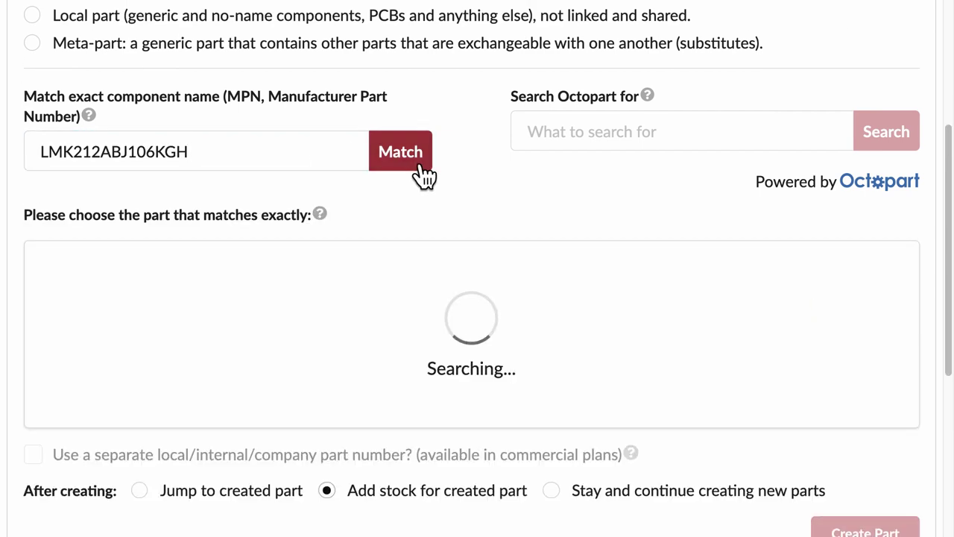
{"action": "left_click", "coordinate": [60, 274]}
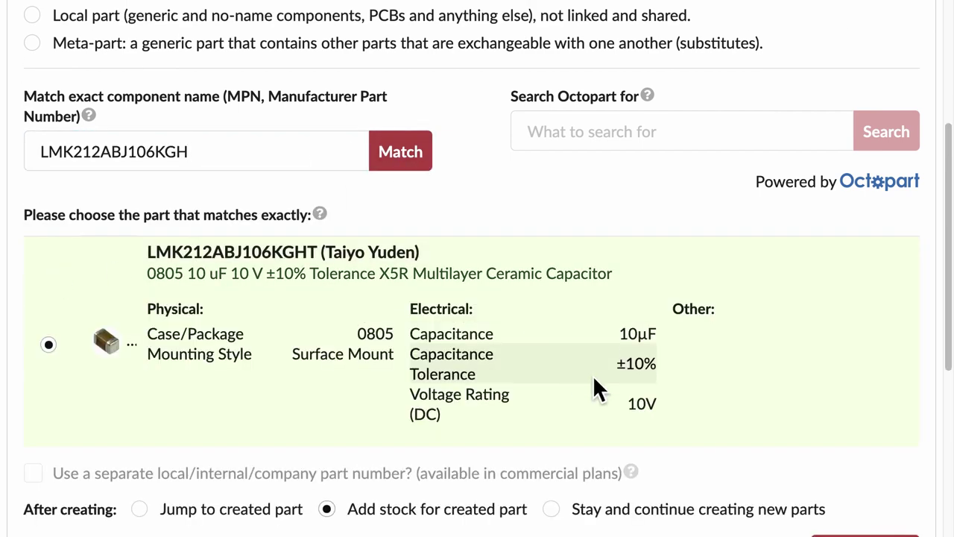
{"action": "scroll", "coordinate": [603, 390], "scroll_direction": "down", "scroll_amount": 2}
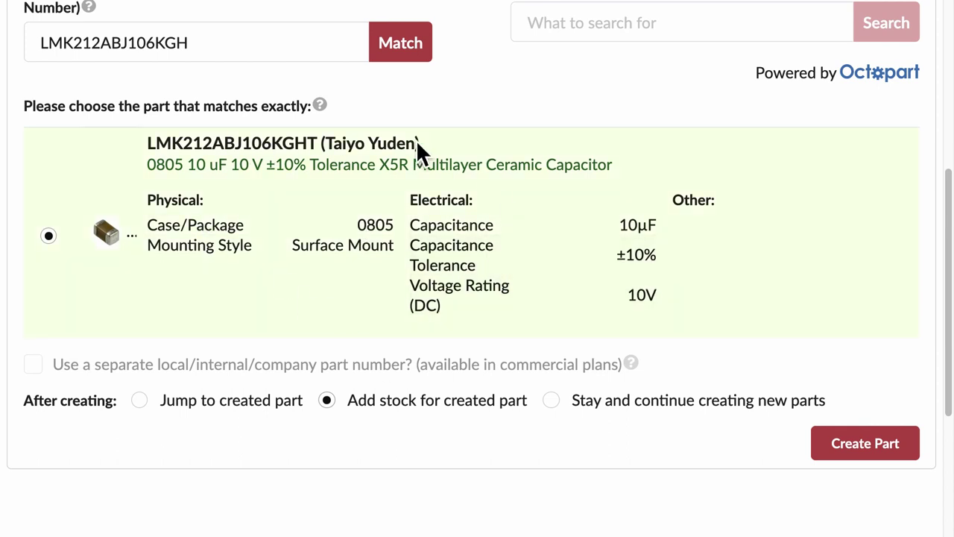
{"action": "scroll", "coordinate": [405, 246], "scroll_direction": "up", "scroll_amount": 4}
{"action": "scroll", "coordinate": [413, 246], "scroll_direction": "up", "scroll_amount": 1}
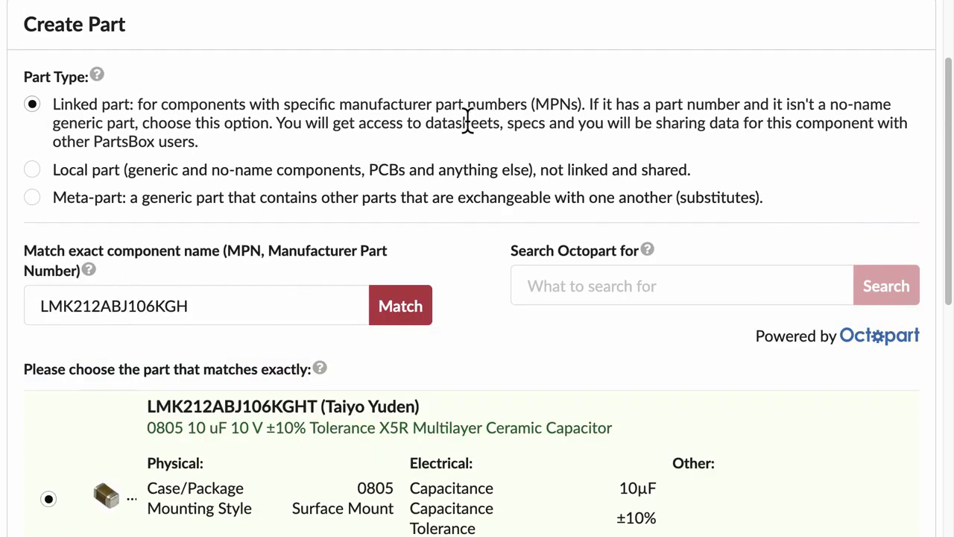
{"action": "scroll", "coordinate": [468, 123], "scroll_direction": "down", "scroll_amount": 5}
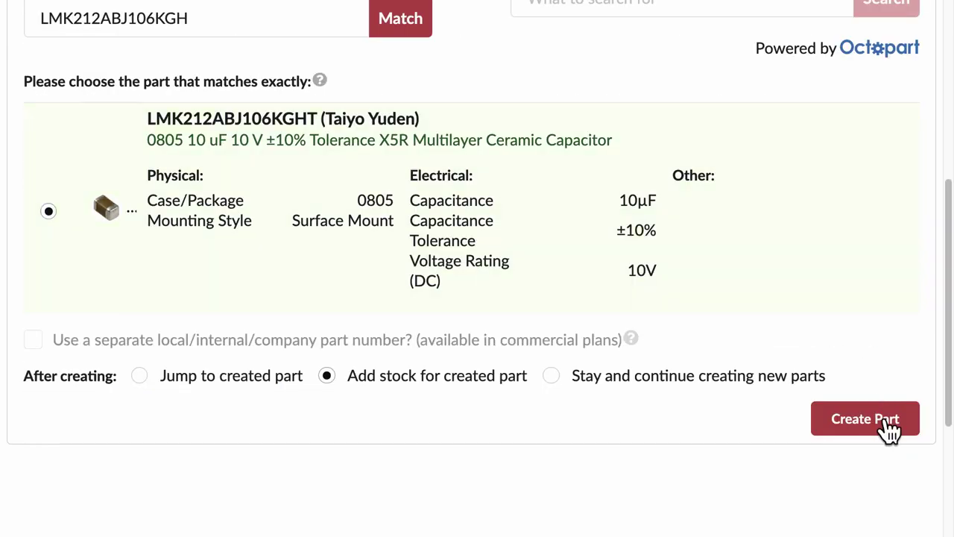
Create the capacitor part and stock 50 units of it in boxA-30.
{"action": "left_click", "coordinate": [865, 419]}
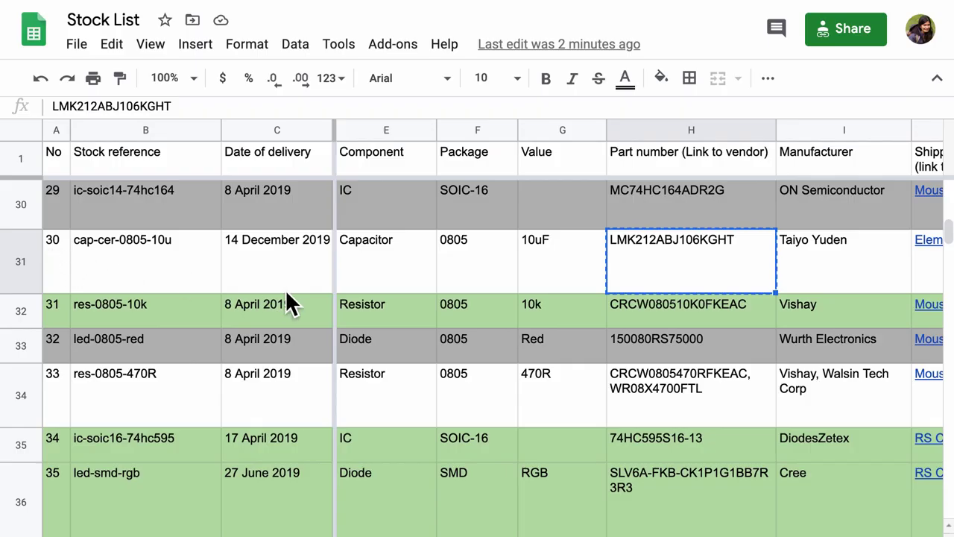
{"action": "scroll", "coordinate": [457, 273], "scroll_direction": "left", "scroll_amount": 2}
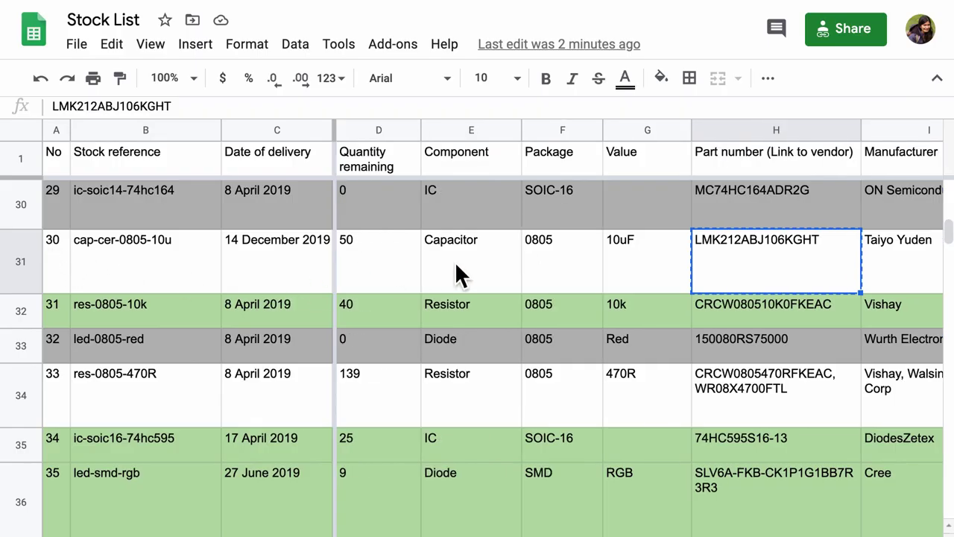
{"action": "left_click", "coordinate": [386, 263]}
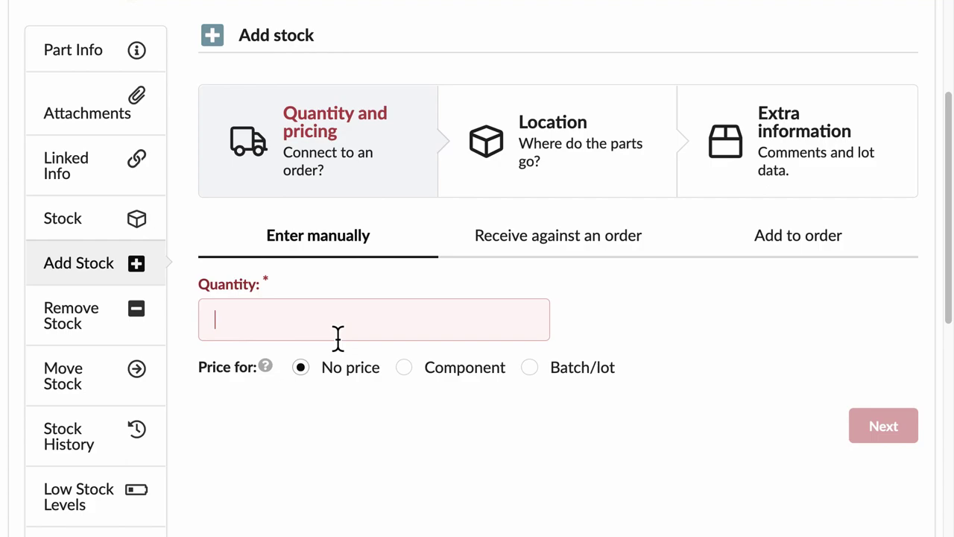
{"action": "type", "text": "50"}
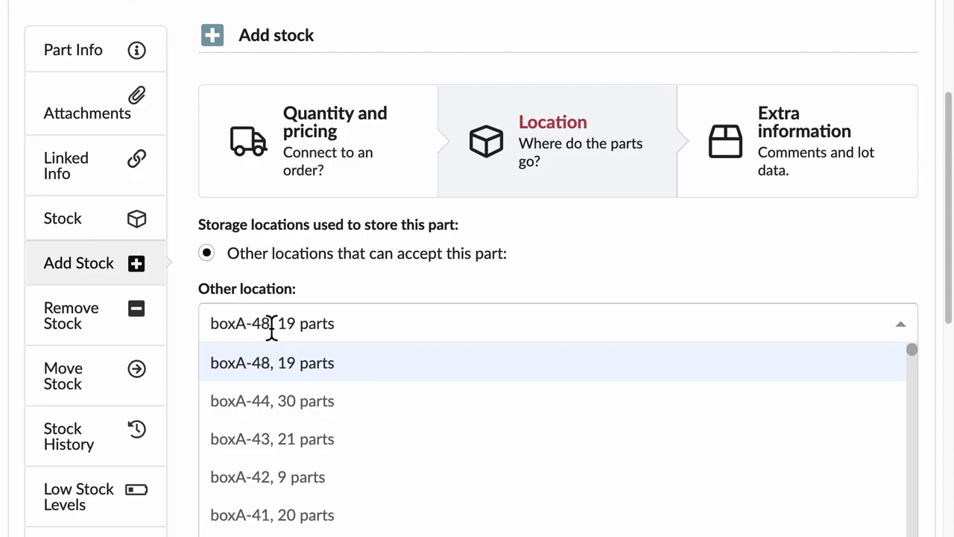
{"action": "type", "text": "boxa-30"}
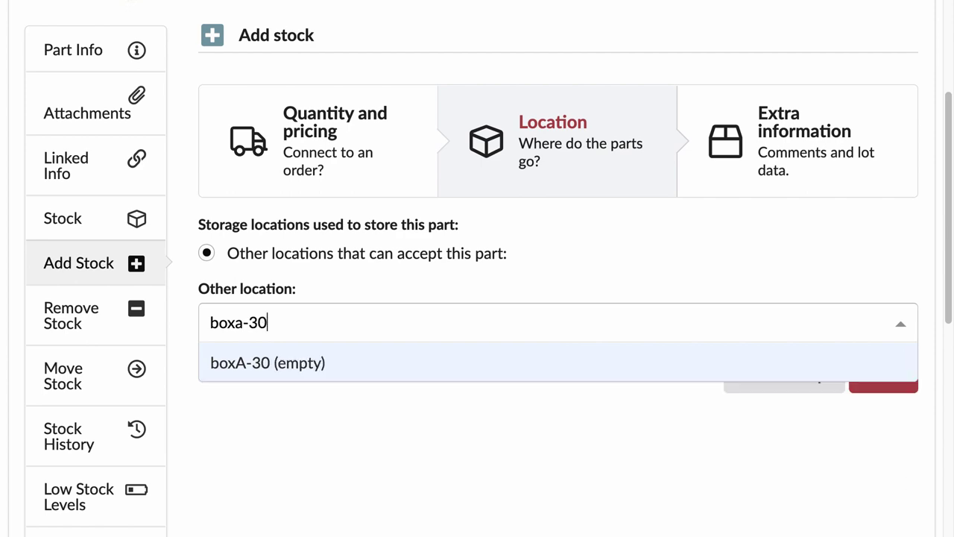
{"action": "left_click", "coordinate": [368, 370]}
{"action": "left_click", "coordinate": [889, 381]}
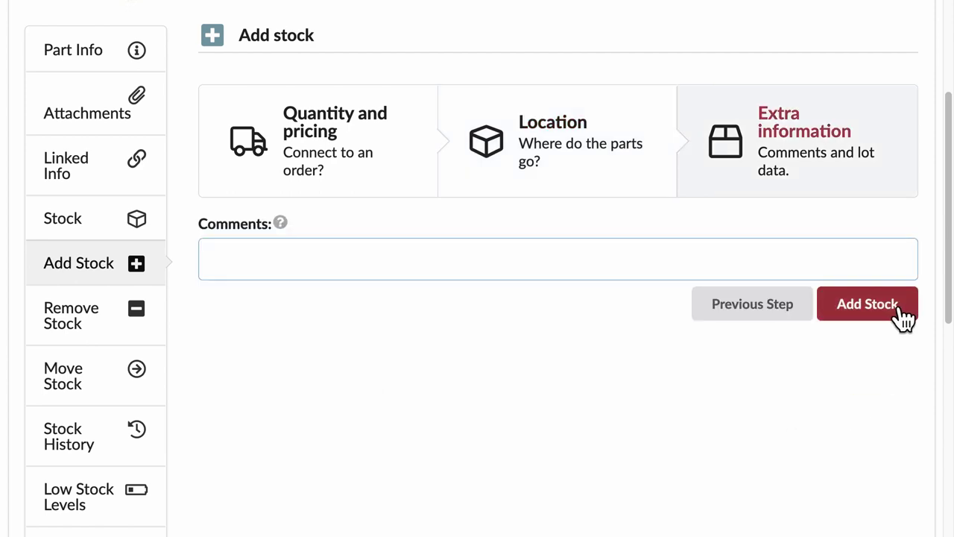
{"action": "left_click", "coordinate": [901, 320]}
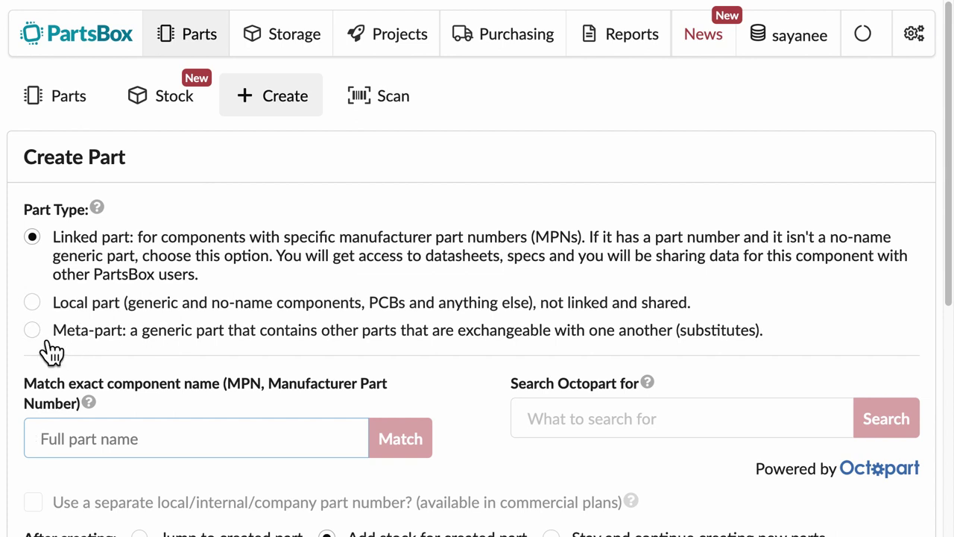
Create meta-part res-0805-470R with footprint 0805 and description 'Resistor, 0805, 470 ohms'.
{"action": "left_click", "coordinate": [47, 342]}
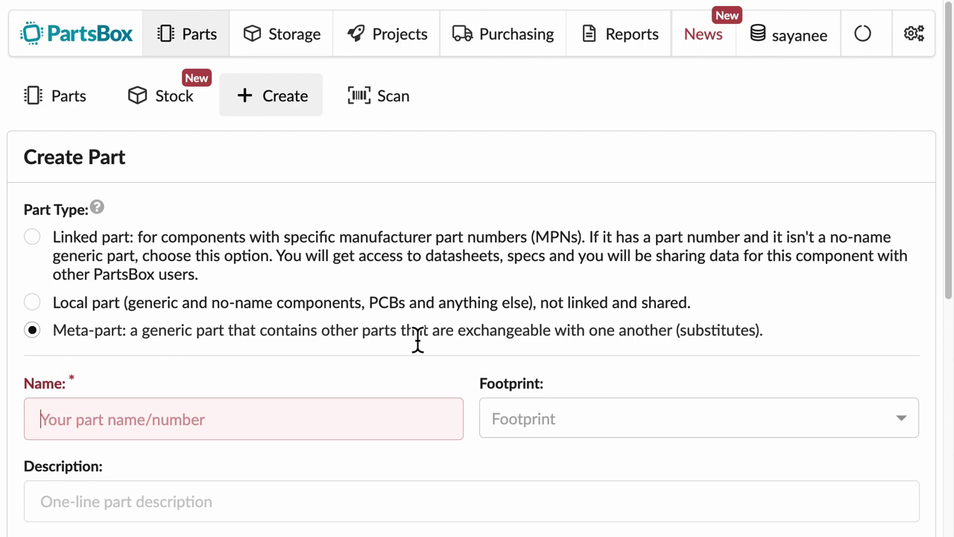
{"action": "left_click_drag", "start_coordinate": [401, 341], "coordinate": [684, 341]}
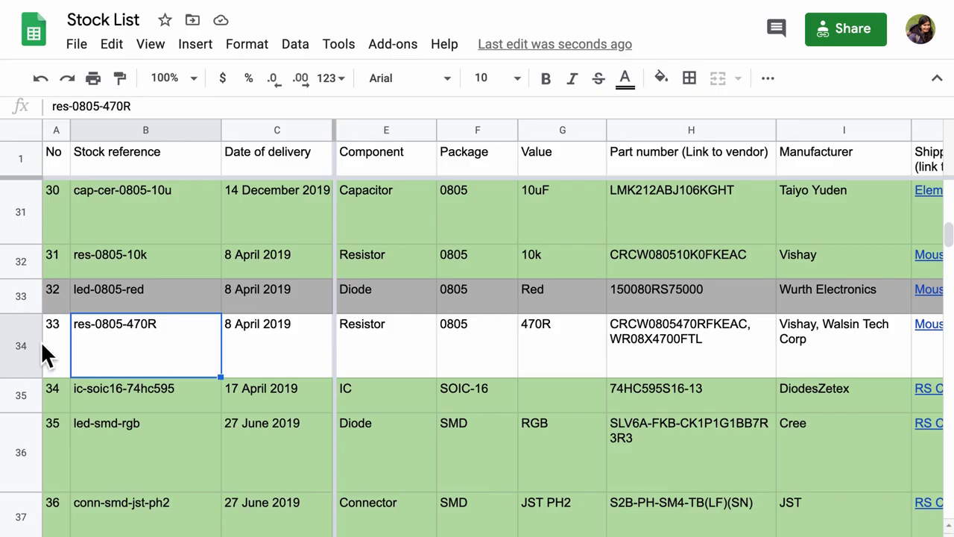
{"action": "left_click", "coordinate": [30, 347]}
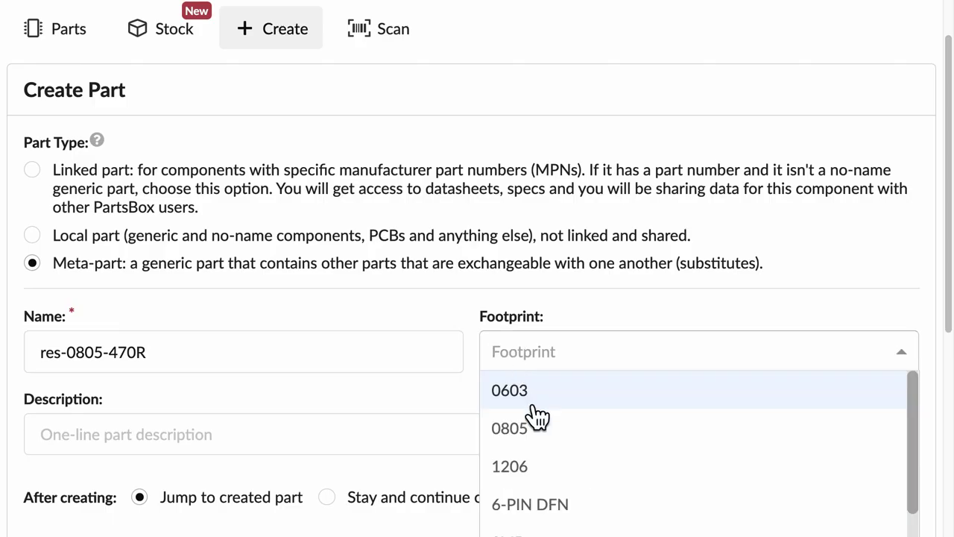
{"action": "left_click", "coordinate": [532, 431]}
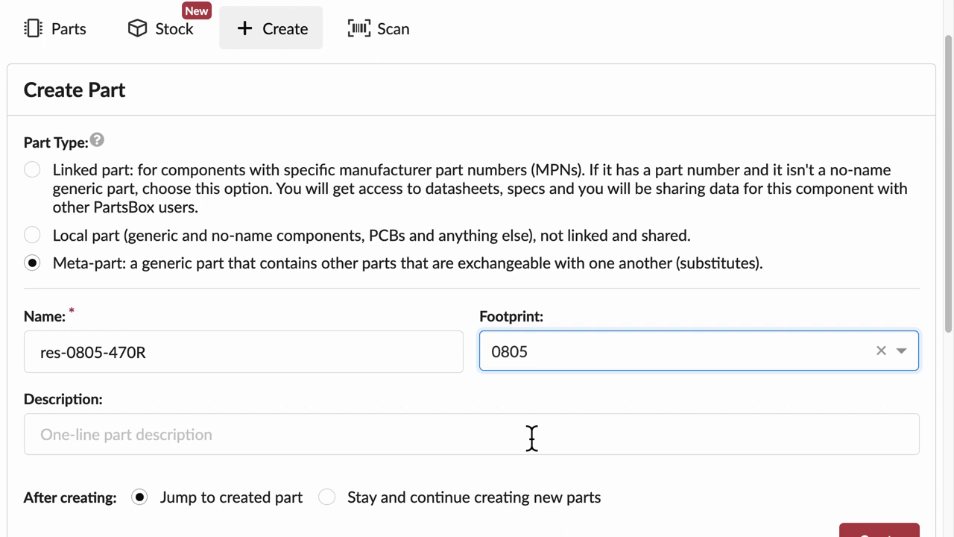
{"action": "left_click", "coordinate": [486, 439]}
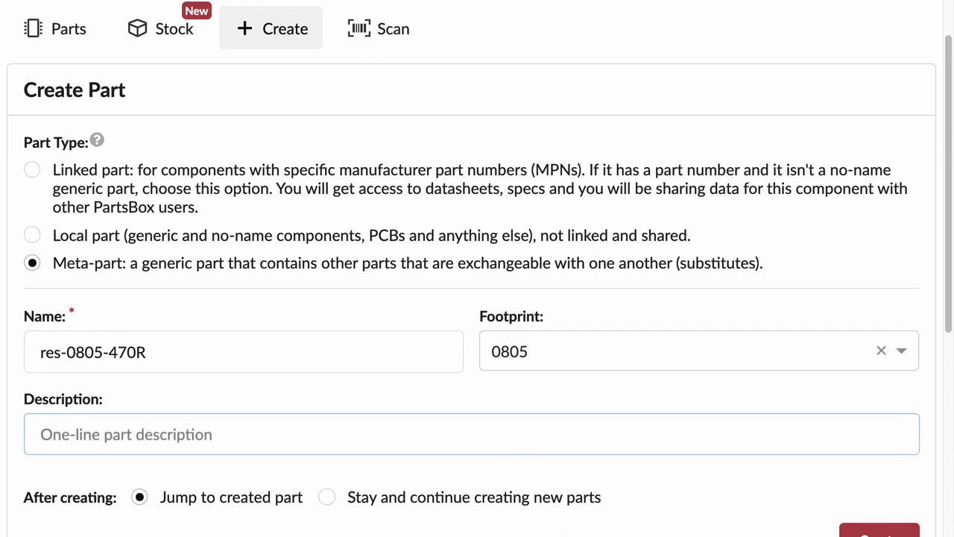
{"action": "type", "text": "Resistor, 0805,"}
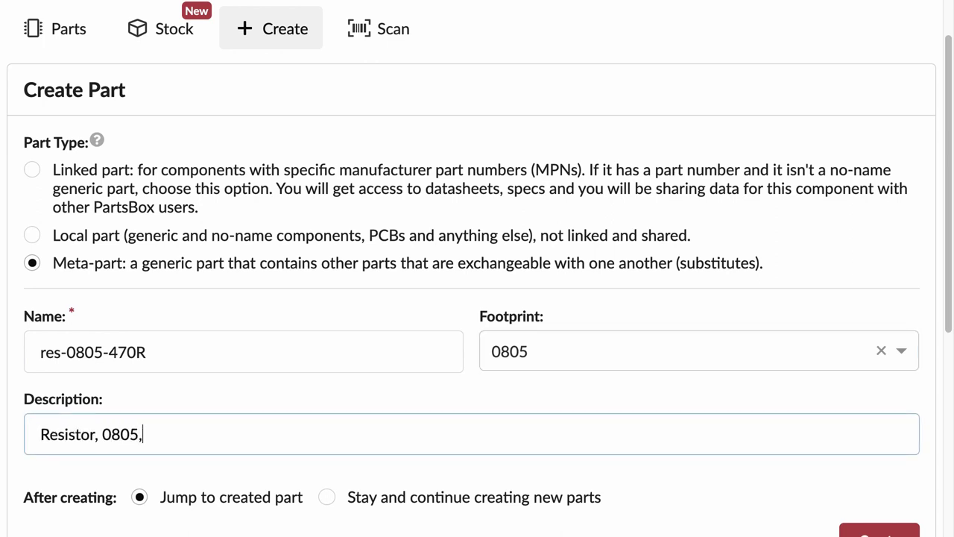
{"action": "type", "text": " 470 ohms"}
{"action": "scroll", "coordinate": [160, 486], "scroll_direction": "down", "scroll_amount": 1}
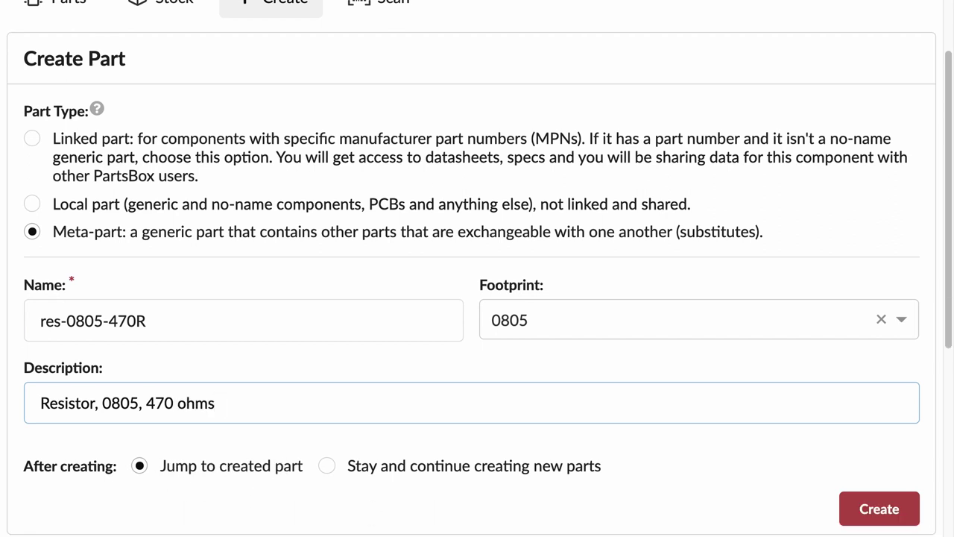
{"action": "left_click", "coordinate": [910, 515]}
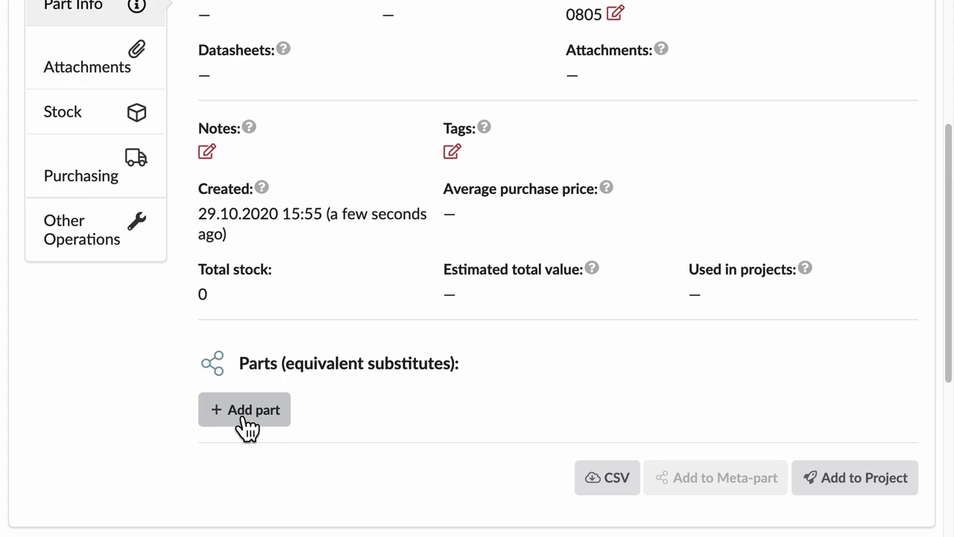
Browse the available parts for a meta-part substitute, then dismiss the chooser without adding one.
{"action": "left_click", "coordinate": [246, 425]}
{"action": "left_click", "coordinate": [490, 414]}
{"action": "scroll", "coordinate": [505, 464], "scroll_direction": "down", "scroll_amount": 3}
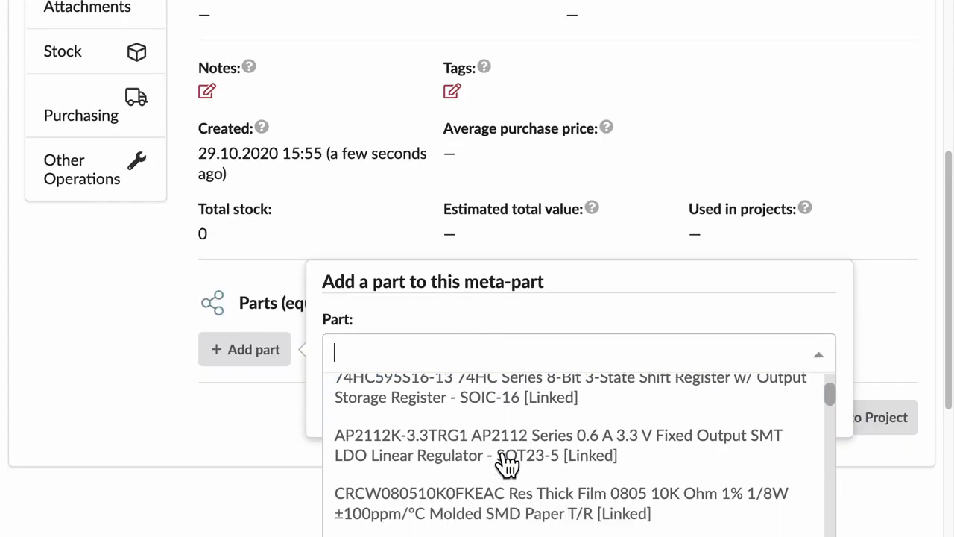
{"action": "scroll", "coordinate": [507, 464], "scroll_direction": "down", "scroll_amount": 5}
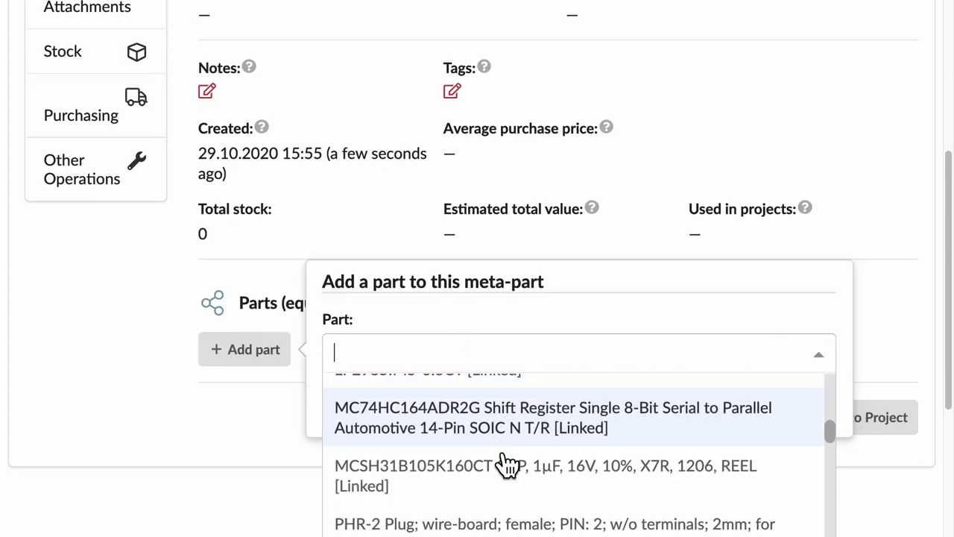
{"action": "scroll", "coordinate": [507, 463], "scroll_direction": "up", "scroll_amount": 5}
{"action": "scroll", "coordinate": [507, 464], "scroll_direction": "up", "scroll_amount": 5}
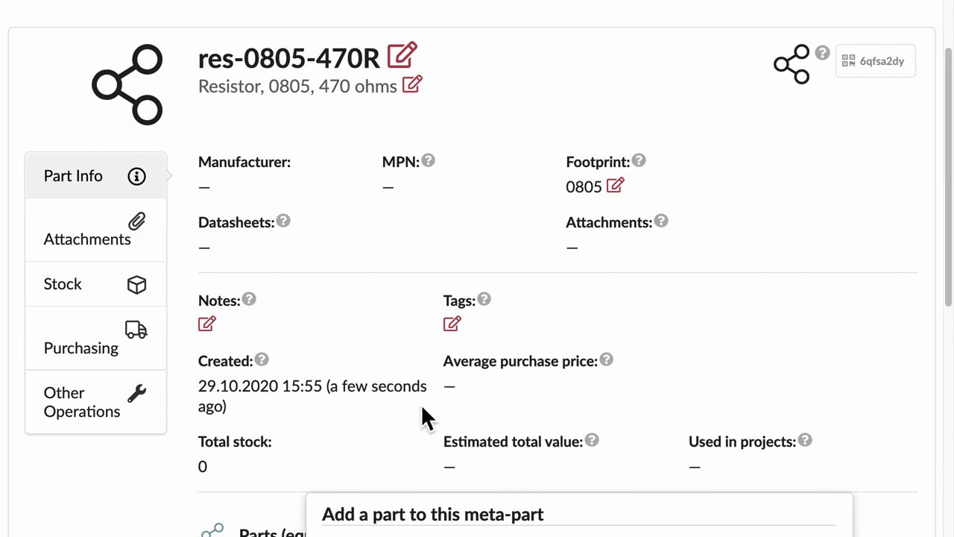
{"action": "left_click", "coordinate": [421, 403]}
{"action": "scroll", "coordinate": [420, 403], "scroll_direction": "up", "scroll_amount": 2}
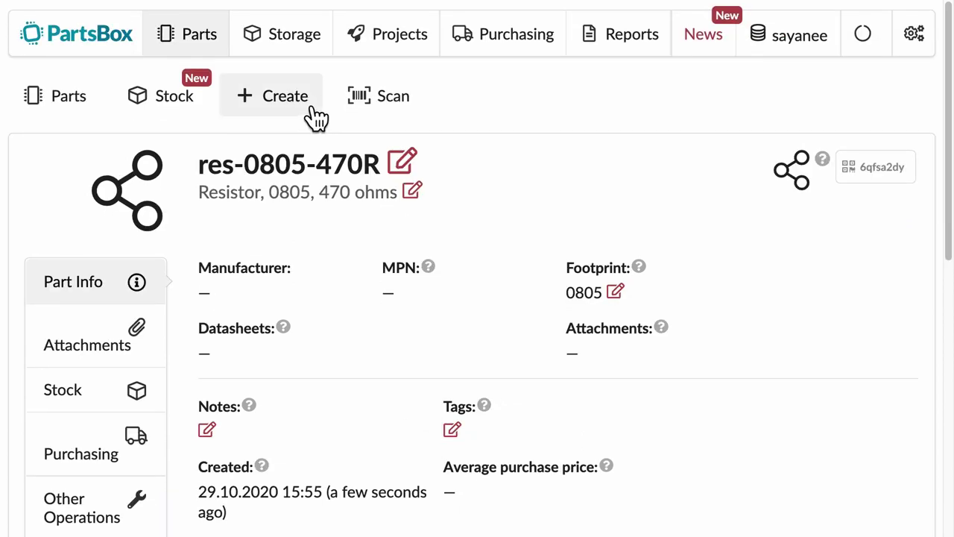
Start a new part and pick out CRCW0805470RFKEAC from cell H34 of the Stock List.
{"action": "left_click", "coordinate": [307, 108]}
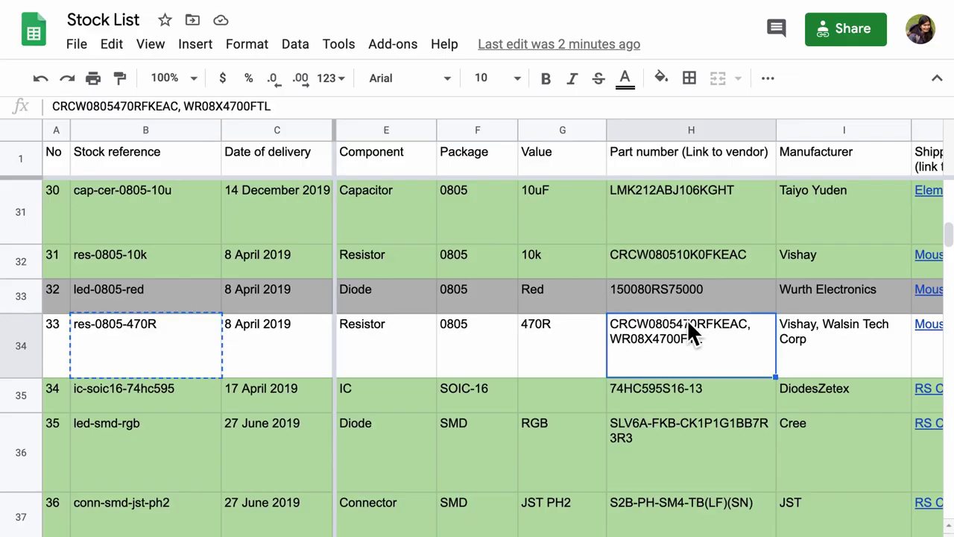
{"action": "double_click", "coordinate": [692, 330]}
{"action": "double_click", "coordinate": [701, 331]}
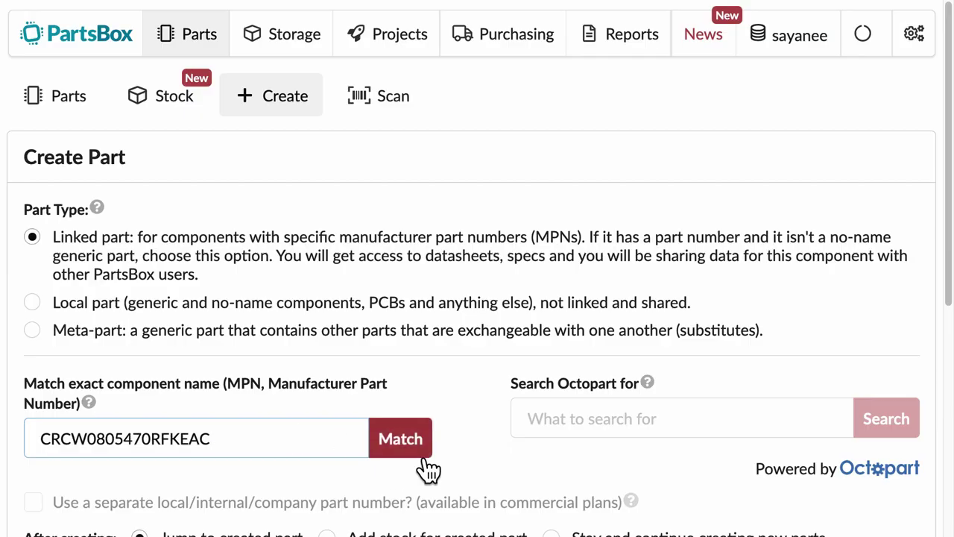
Create CRCW0805470RFKEAC from the Vishay match, choosing to add stock afterwards.
{"action": "left_click", "coordinate": [418, 447]}
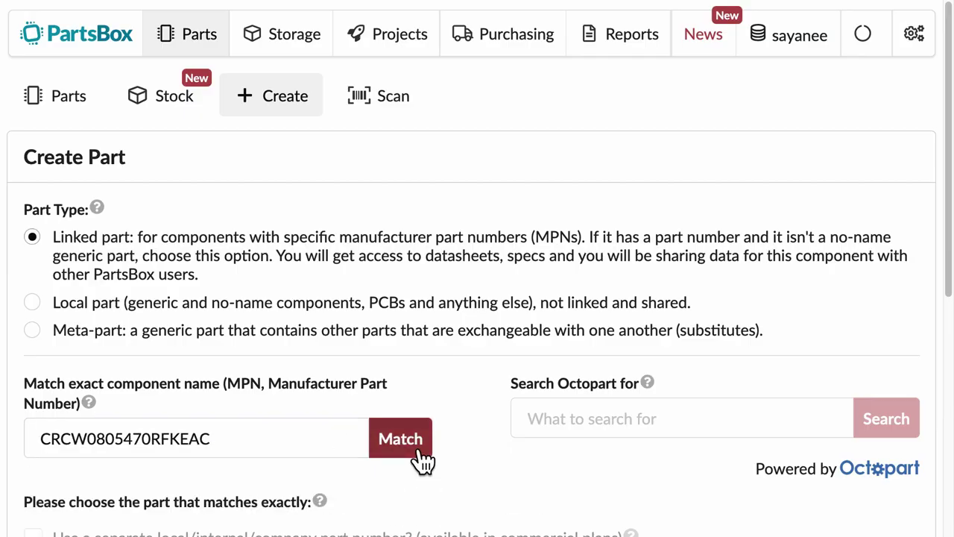
{"action": "scroll", "coordinate": [458, 444], "scroll_direction": "down", "scroll_amount": 3}
{"action": "left_click", "coordinate": [50, 378]}
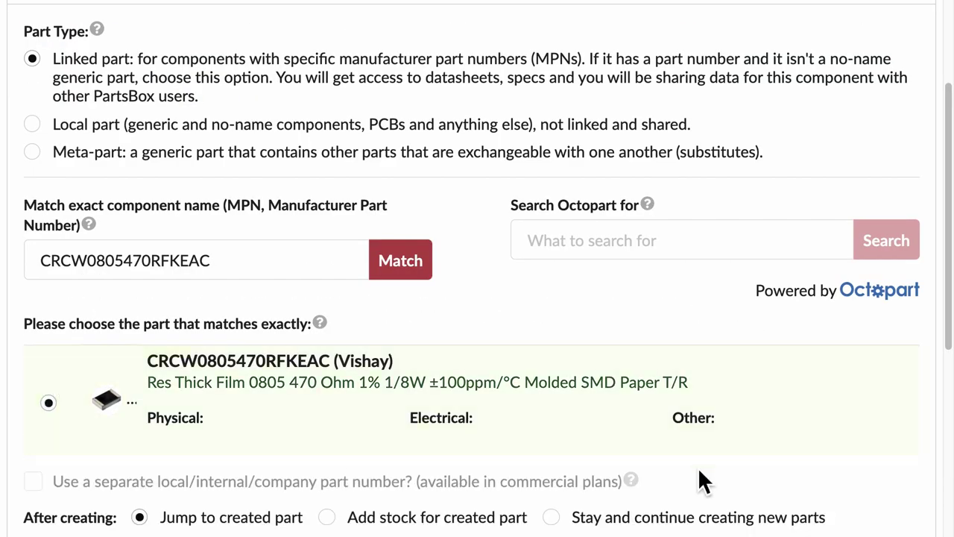
{"action": "scroll", "coordinate": [757, 459], "scroll_direction": "down", "scroll_amount": 1}
{"action": "left_click", "coordinate": [340, 433]}
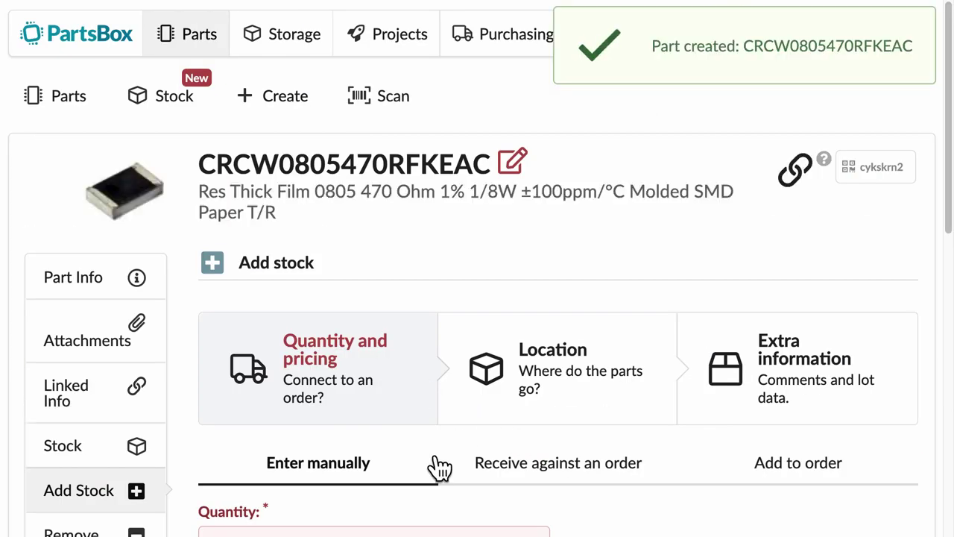
Stock 40 pieces of CRCW0805470RFKEAC in location boxA-33.
{"action": "scroll", "coordinate": [439, 469], "scroll_direction": "down", "scroll_amount": 3}
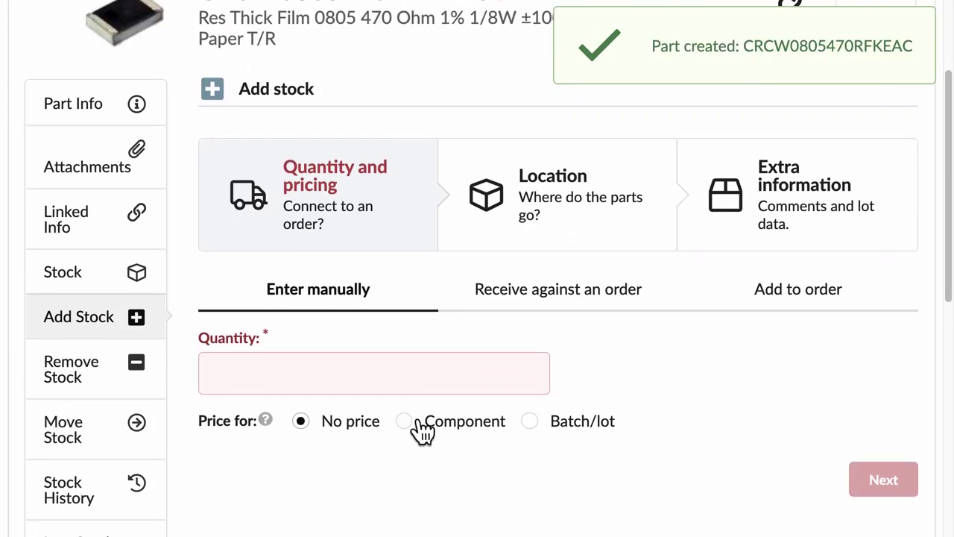
{"action": "left_click", "coordinate": [396, 381]}
{"action": "type", "text": "40"}
{"action": "left_click", "coordinate": [883, 481]}
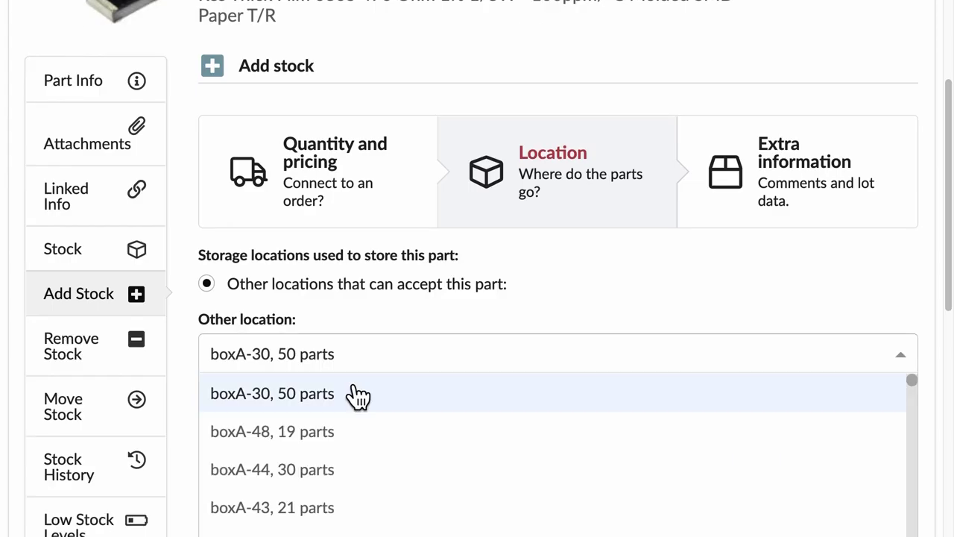
{"action": "type", "text": "boxa-"}
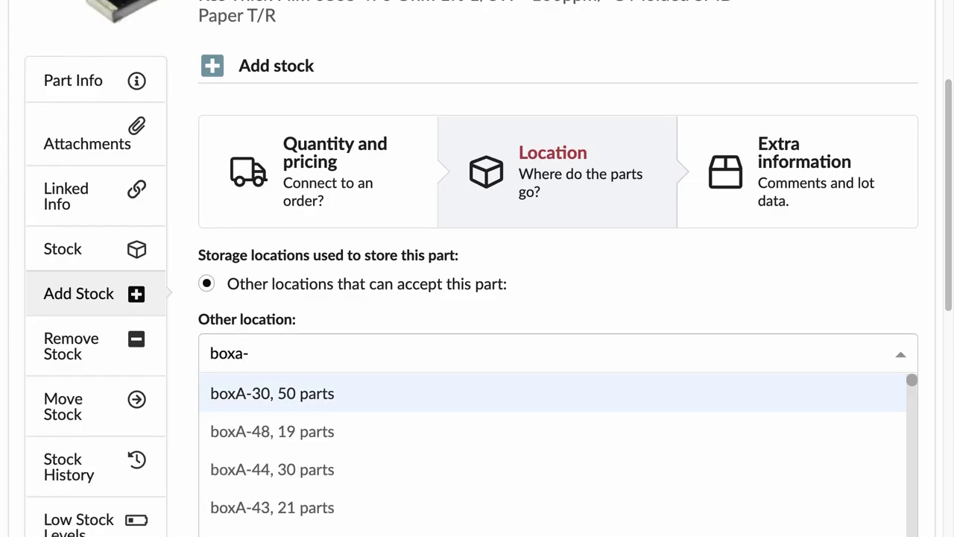
{"action": "type", "text": "33"}
{"action": "left_click", "coordinate": [408, 393]}
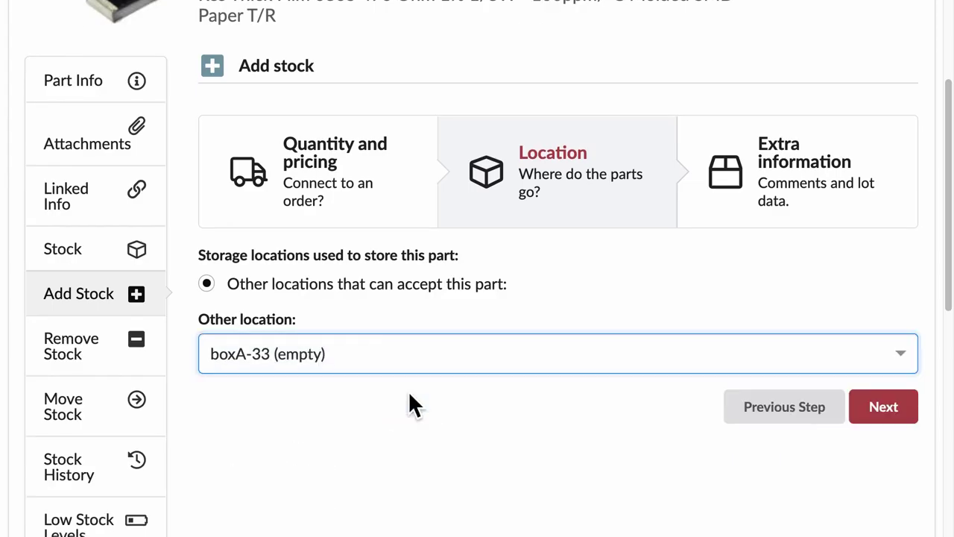
{"action": "left_click", "coordinate": [895, 410]}
{"action": "left_click", "coordinate": [884, 347]}
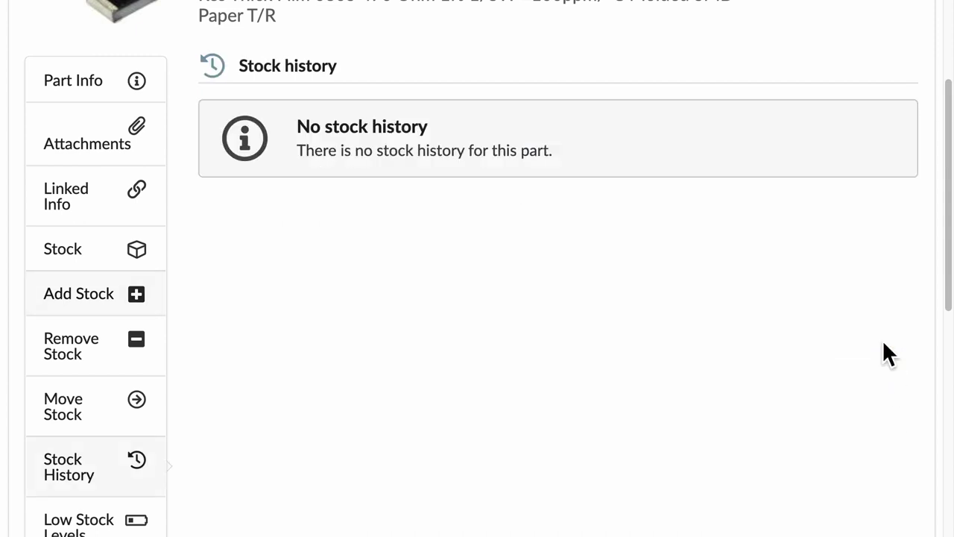
{"action": "left_click", "coordinate": [309, 104]}
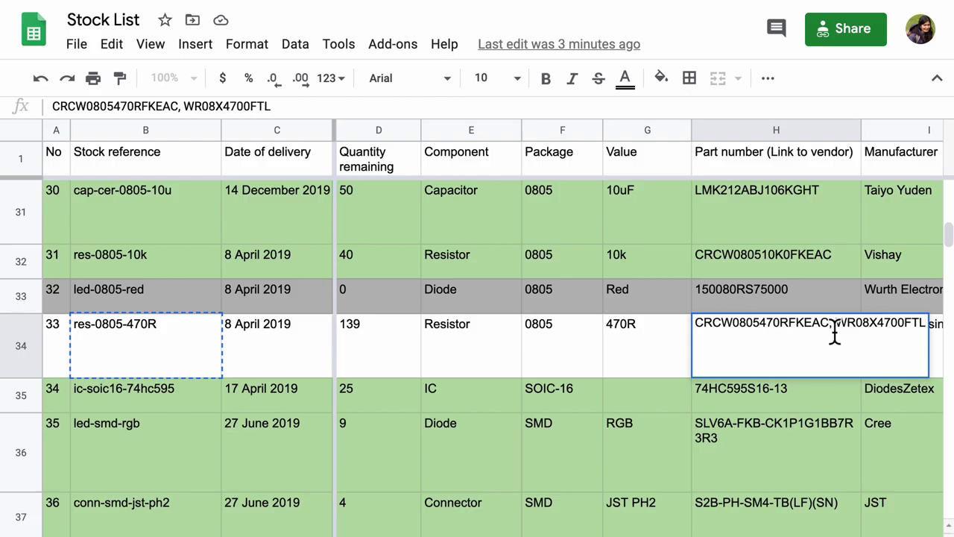
Create part WR08X4700FTL from the Walsin Technologies match, copying the number from the sheet.
{"action": "double_click", "coordinate": [867, 328]}
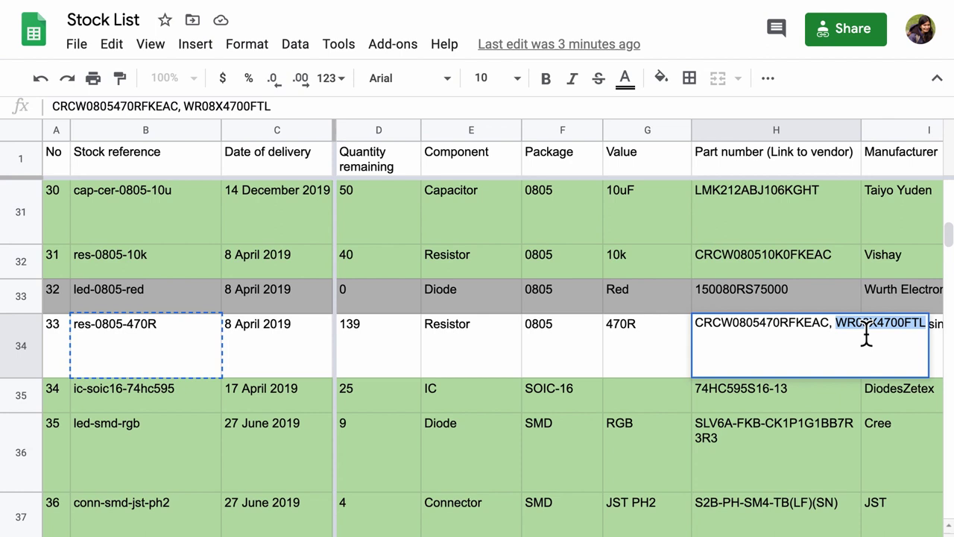
{"action": "left_click", "coordinate": [639, 362]}
{"action": "scroll", "coordinate": [636, 359], "scroll_direction": "right", "scroll_amount": 3}
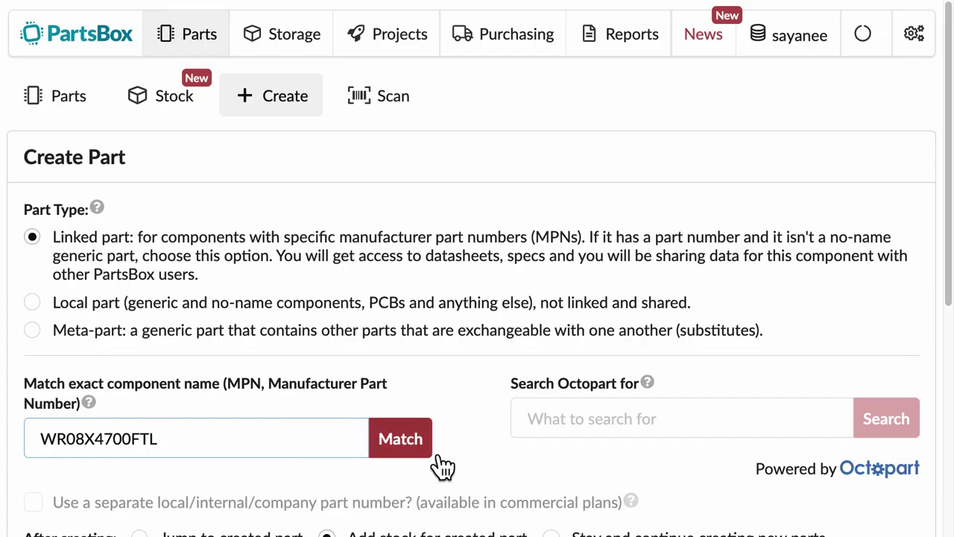
{"action": "left_click", "coordinate": [428, 452]}
{"action": "scroll", "coordinate": [482, 318], "scroll_direction": "down", "scroll_amount": 1}
{"action": "scroll", "coordinate": [483, 321], "scroll_direction": "down", "scroll_amount": 2}
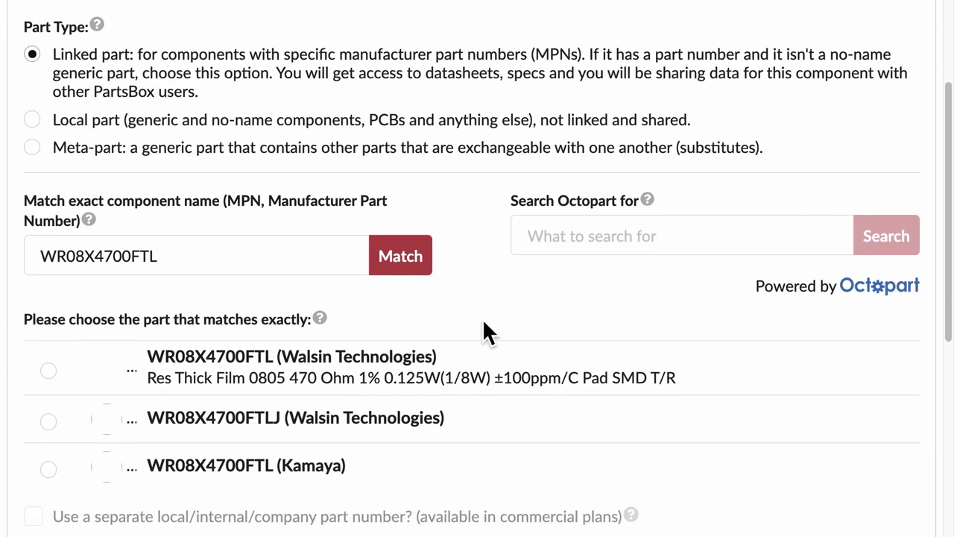
{"action": "left_click", "coordinate": [59, 347]}
{"action": "scroll", "coordinate": [310, 348], "scroll_direction": "down", "scroll_amount": 4}
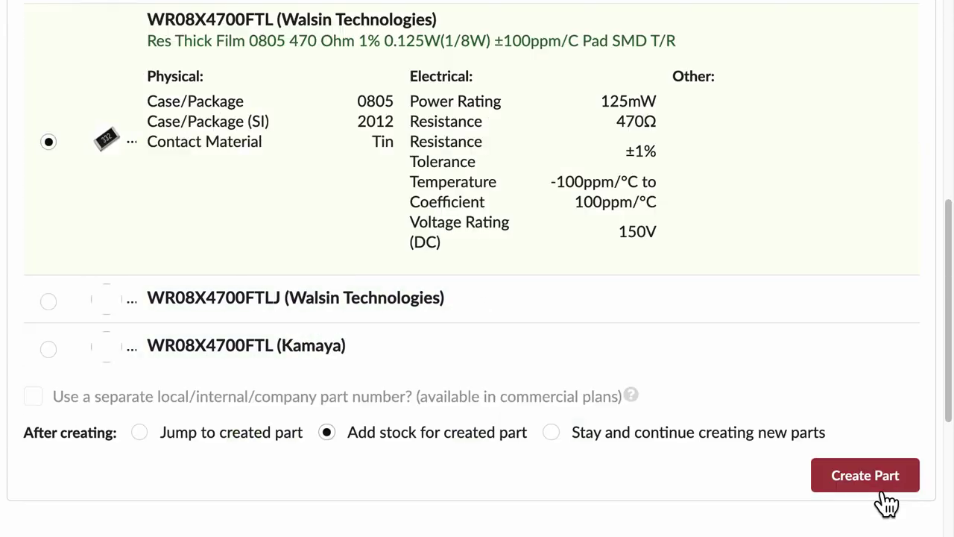
{"action": "left_click", "coordinate": [881, 475]}
Add 10 pieces of WR08X4700FTL stock to boxA-33.
{"action": "scroll", "coordinate": [350, 397], "scroll_direction": "down", "scroll_amount": 2}
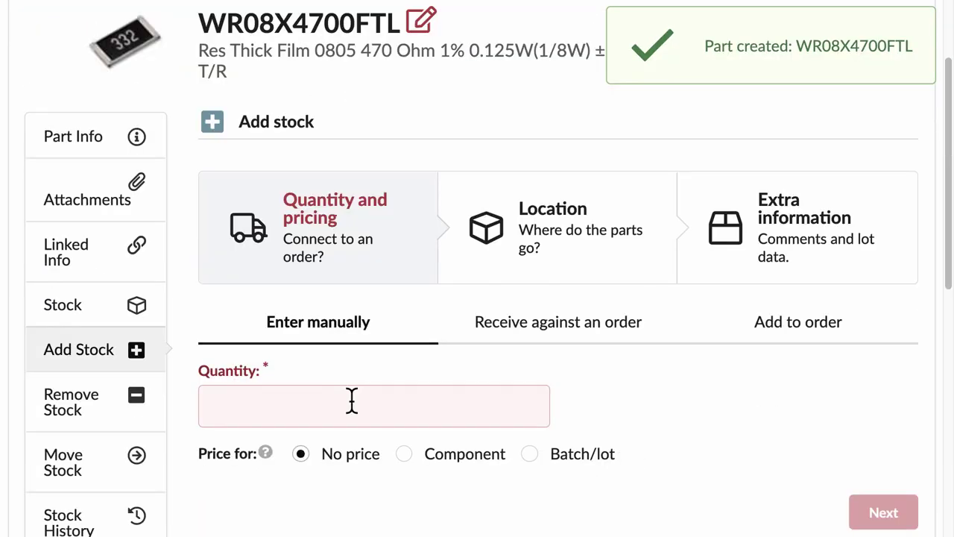
{"action": "left_click", "coordinate": [351, 406]}
{"action": "type", "text": "10"}
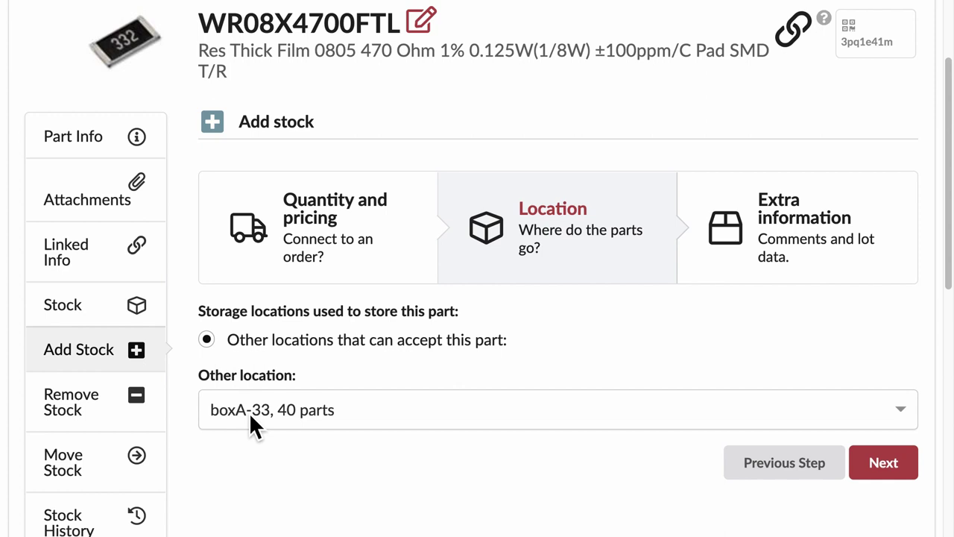
{"action": "left_click", "coordinate": [910, 473]}
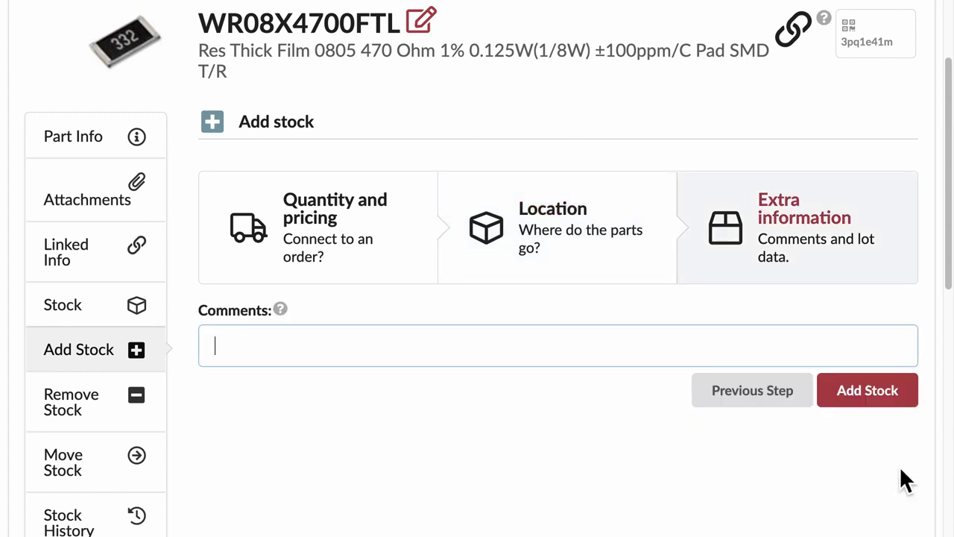
{"action": "left_click", "coordinate": [887, 403]}
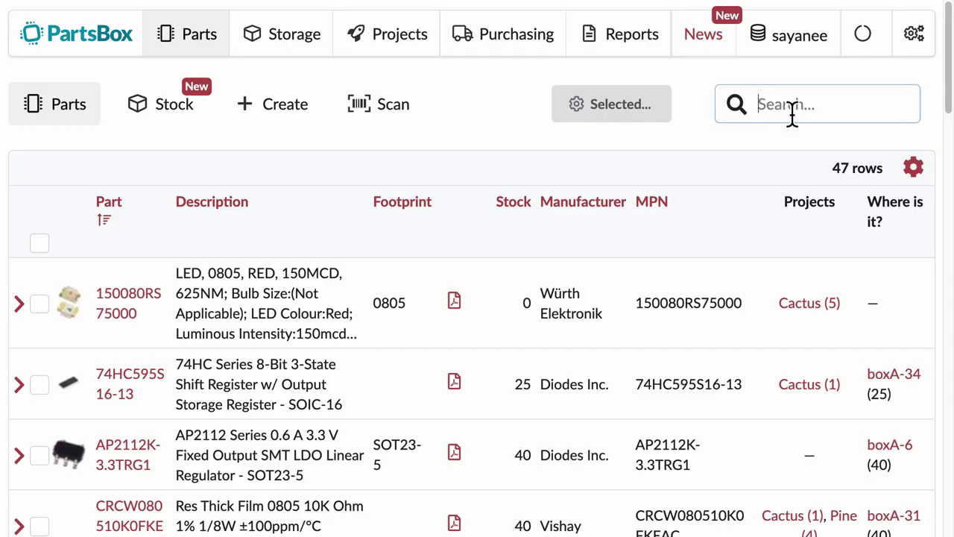
Search for res-0805-470R and open the meta-part.
{"action": "type", "text": "res-0805-470R"}
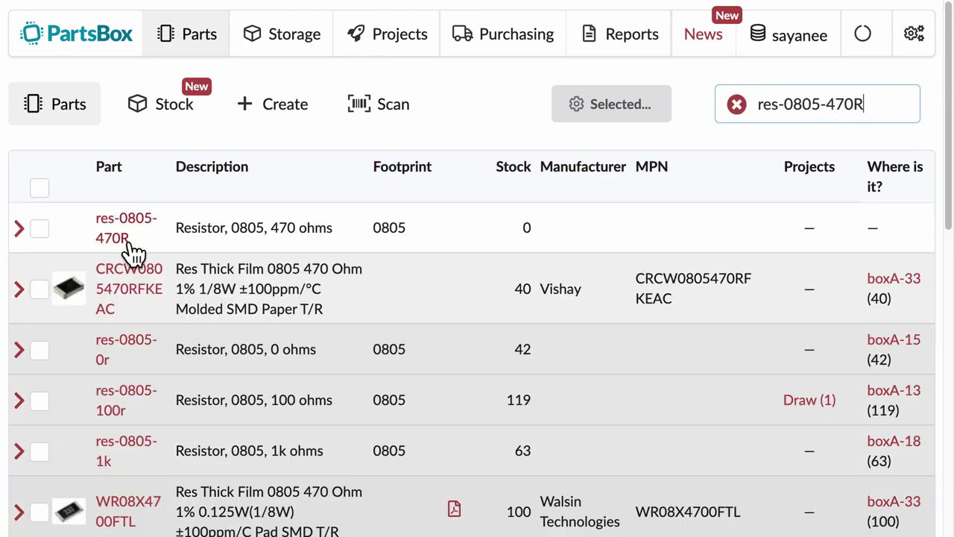
{"action": "left_click", "coordinate": [123, 241]}
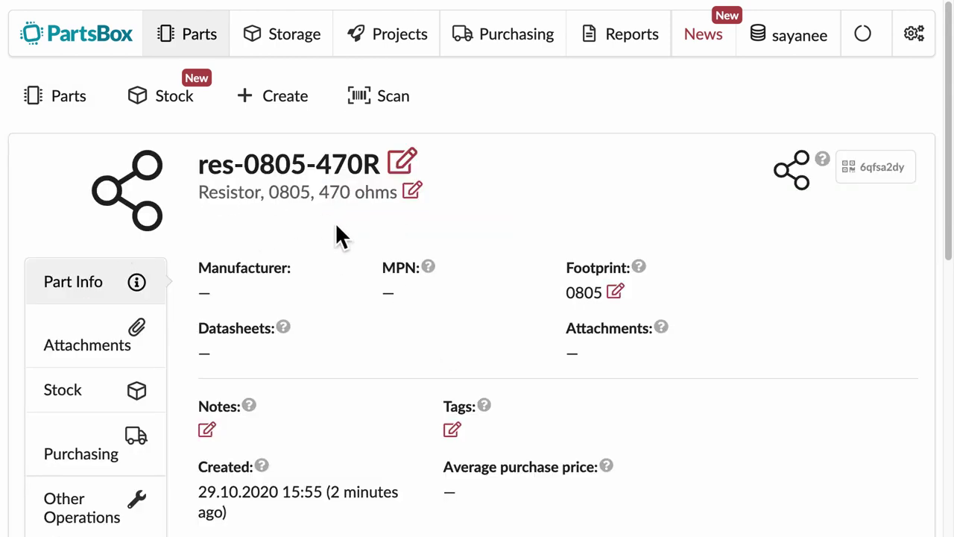
{"action": "scroll", "coordinate": [345, 447], "scroll_direction": "down", "scroll_amount": 3}
{"action": "scroll", "coordinate": [343, 435], "scroll_direction": "down", "scroll_amount": 2}
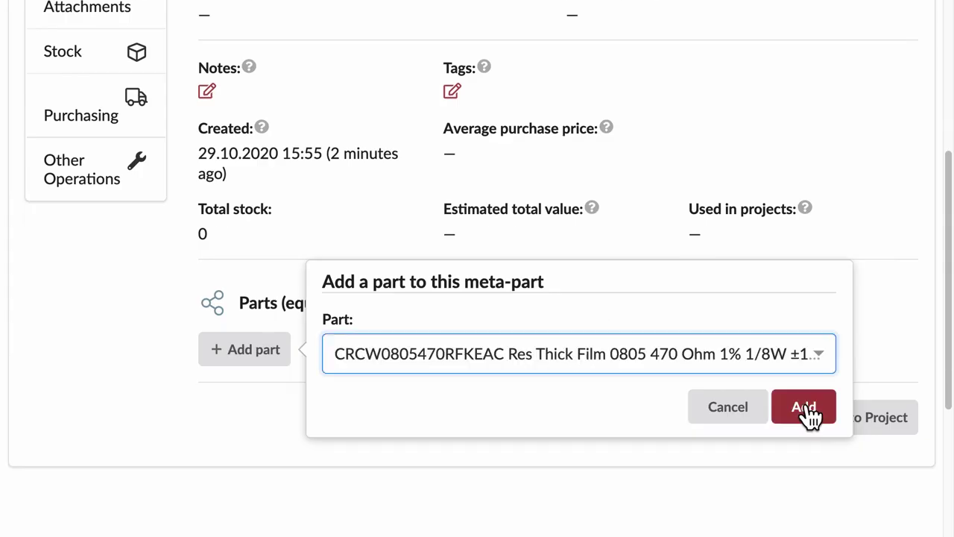
Add CRCW0805470RFKEAC and WR08X4700FTL as substitutes and check their 0805 470 descriptions.
{"action": "left_click", "coordinate": [804, 407]}
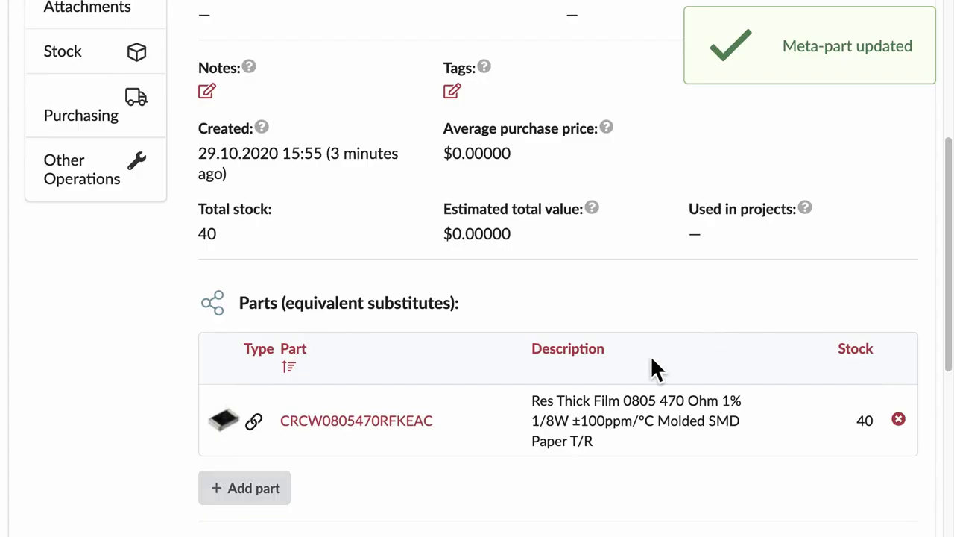
{"action": "left_click", "coordinate": [277, 498]}
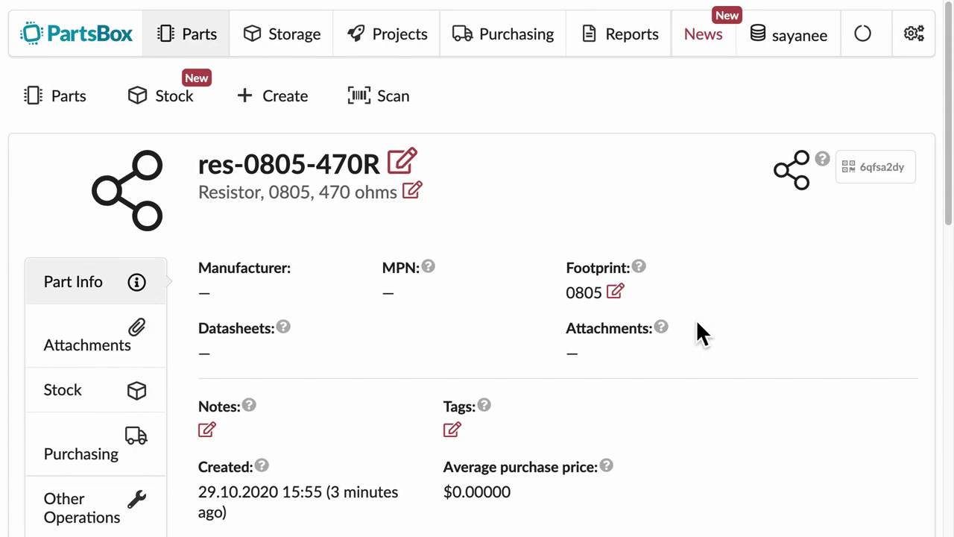
{"action": "scroll", "coordinate": [515, 411], "scroll_direction": "down", "scroll_amount": 7}
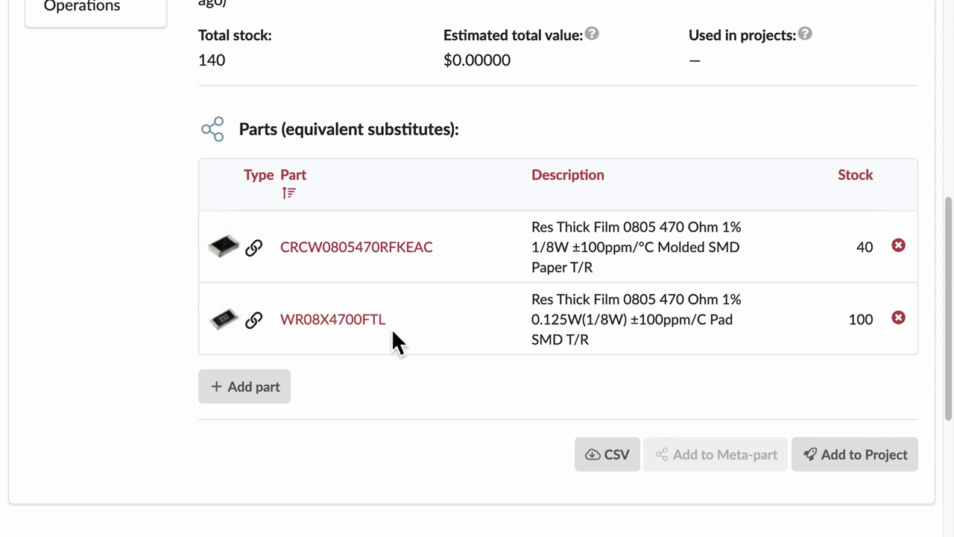
{"action": "double_click", "coordinate": [630, 235]}
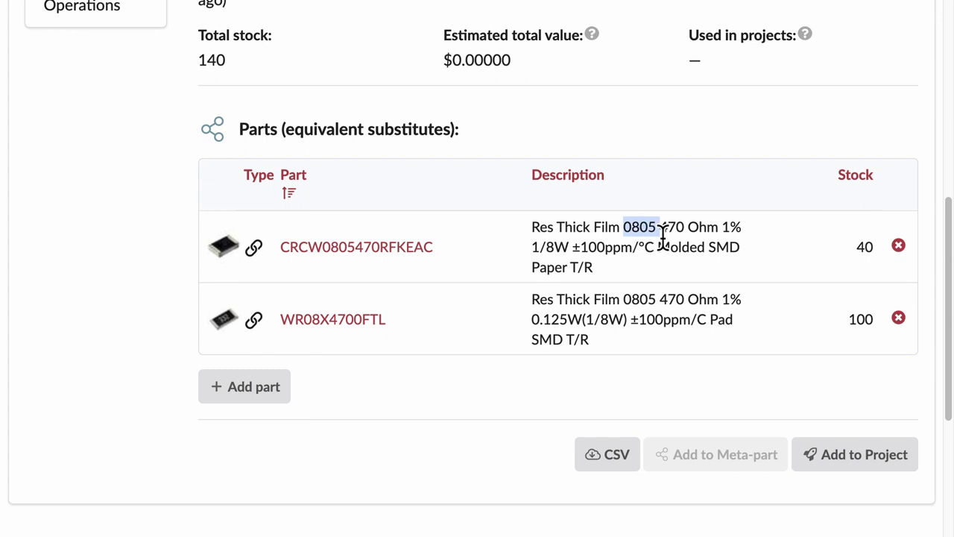
{"action": "double_click", "coordinate": [679, 237]}
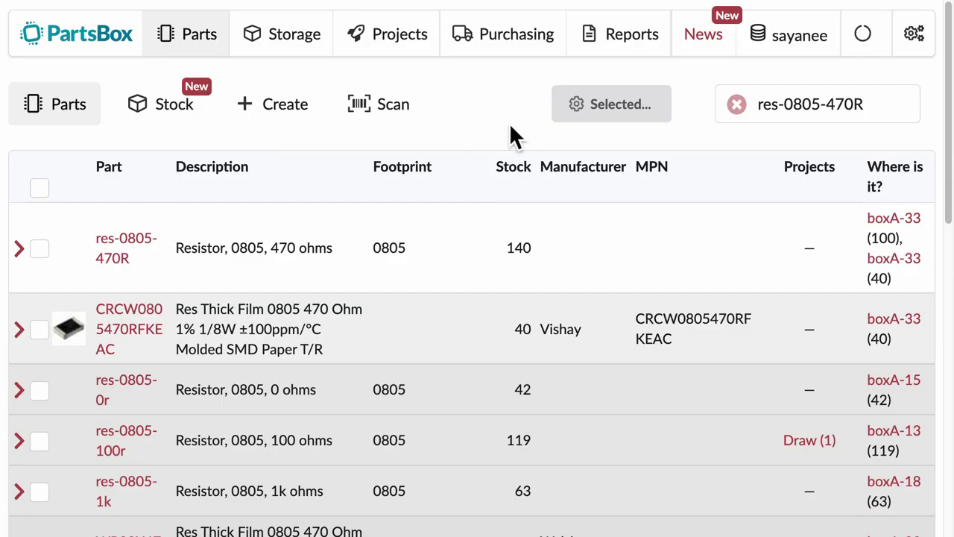
Clear the parts search and scroll through the full list of 47 parts.
{"action": "left_click", "coordinate": [742, 109]}
{"action": "scroll", "coordinate": [620, 419], "scroll_direction": "down", "scroll_amount": 5}
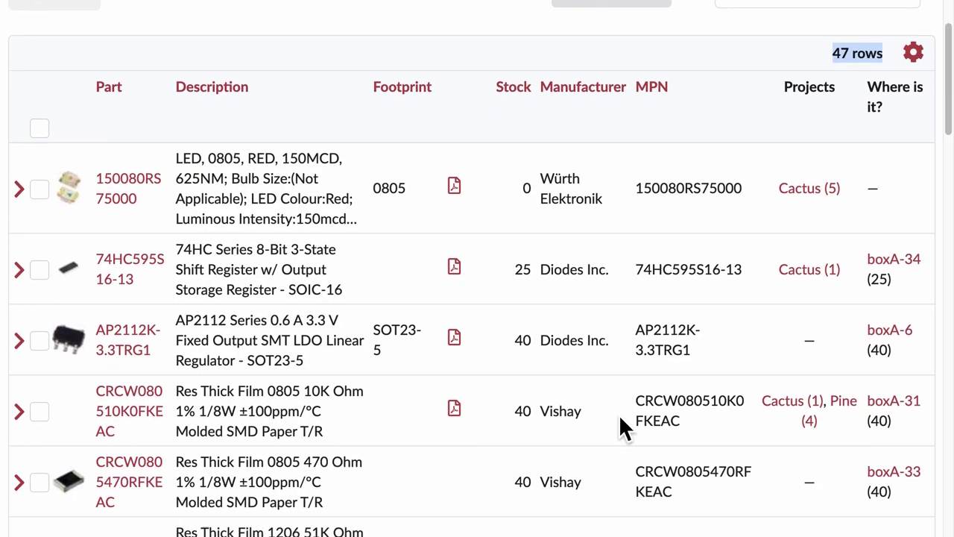
{"action": "scroll", "coordinate": [620, 419], "scroll_direction": "down", "scroll_amount": 12}
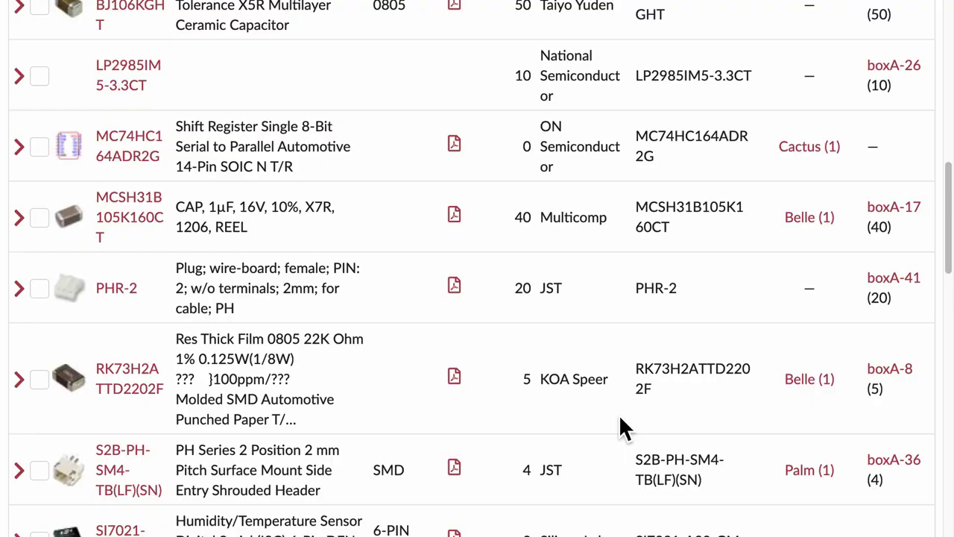
{"action": "scroll", "coordinate": [619, 425], "scroll_direction": "up", "scroll_amount": 6}
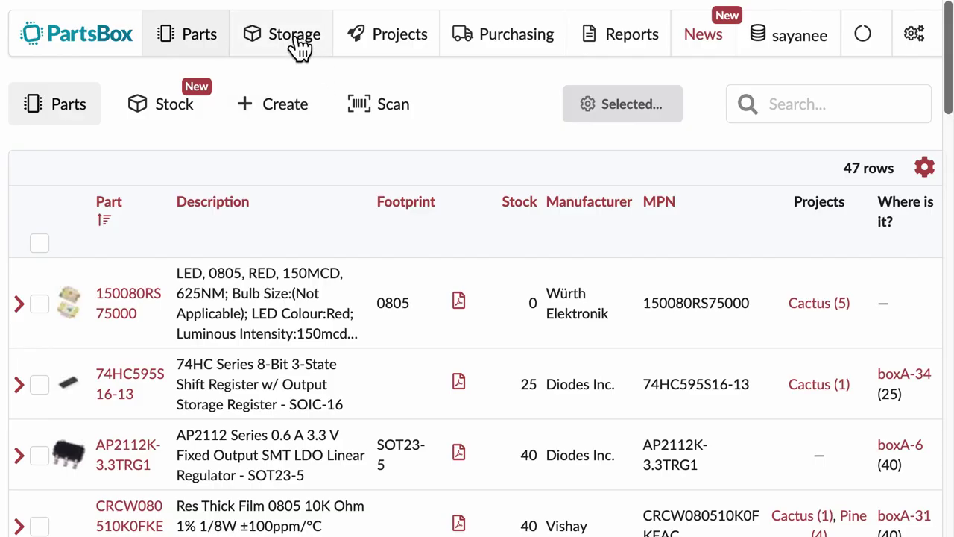
Go to the Storage section and bring up the new single storage location form.
{"action": "left_click", "coordinate": [298, 43]}
{"action": "scroll", "coordinate": [460, 321], "scroll_direction": "down", "scroll_amount": 5}
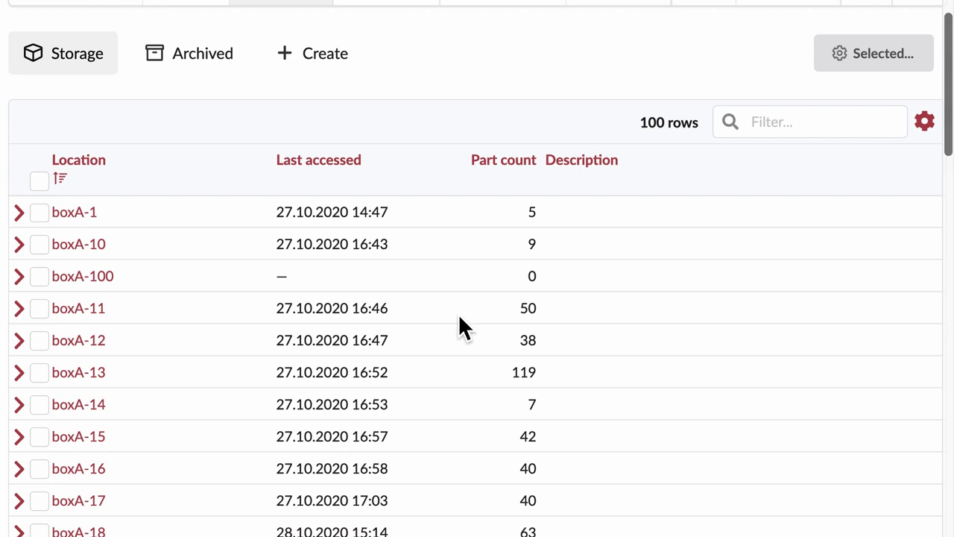
{"action": "scroll", "coordinate": [460, 321], "scroll_direction": "down", "scroll_amount": 3}
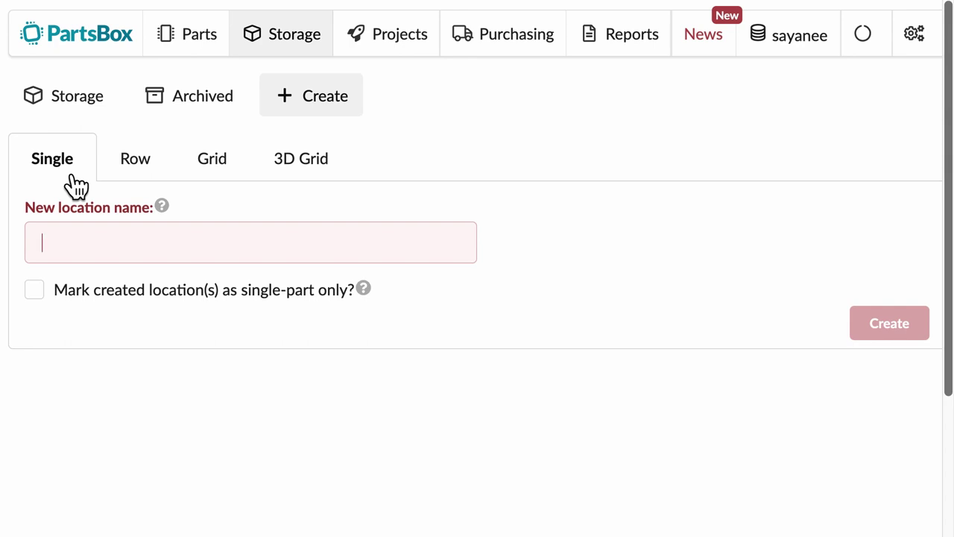
Preview the Row, Grid and 3D grid location forms, settling on Row.
{"action": "left_click", "coordinate": [155, 179]}
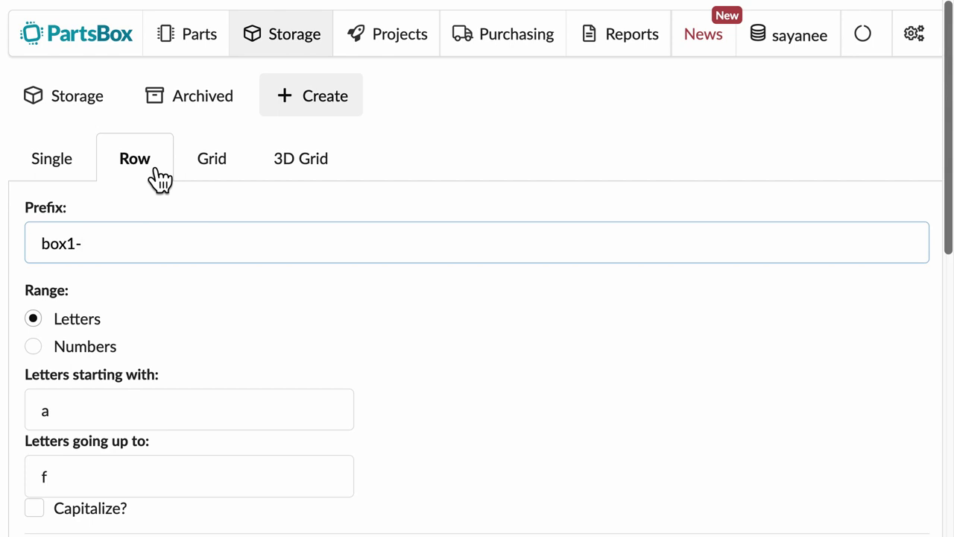
{"action": "left_click", "coordinate": [235, 179]}
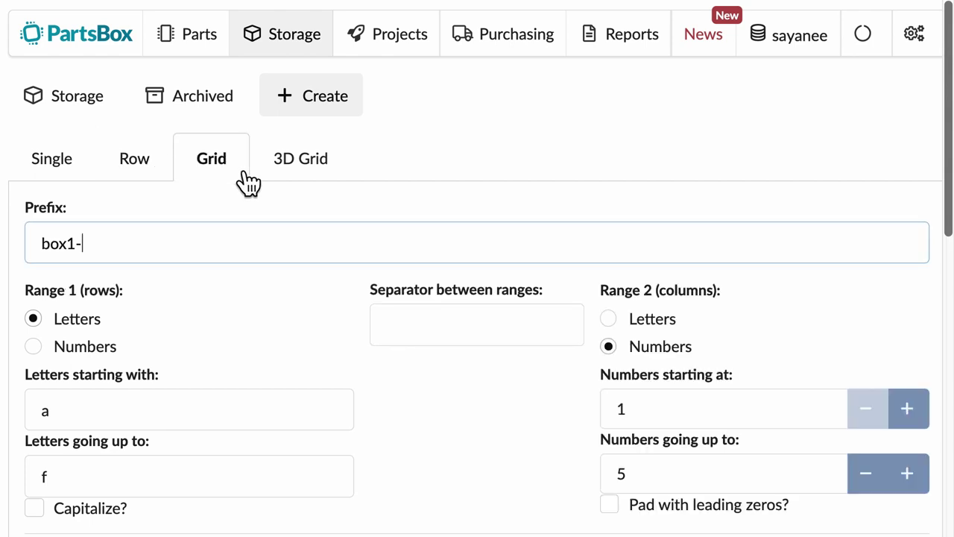
{"action": "left_click", "coordinate": [313, 178]}
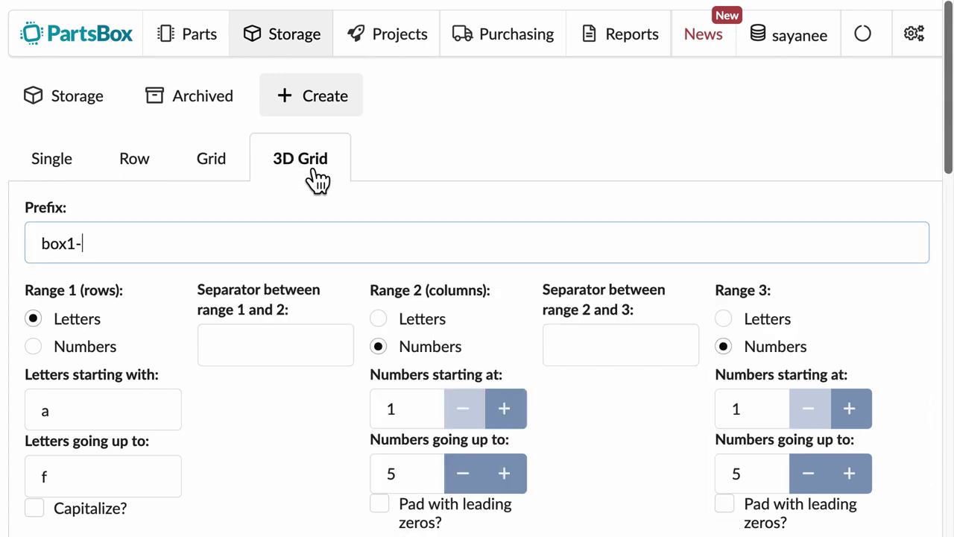
{"action": "left_click", "coordinate": [153, 177]}
{"action": "scroll", "coordinate": [194, 216], "scroll_direction": "down", "scroll_amount": 1}
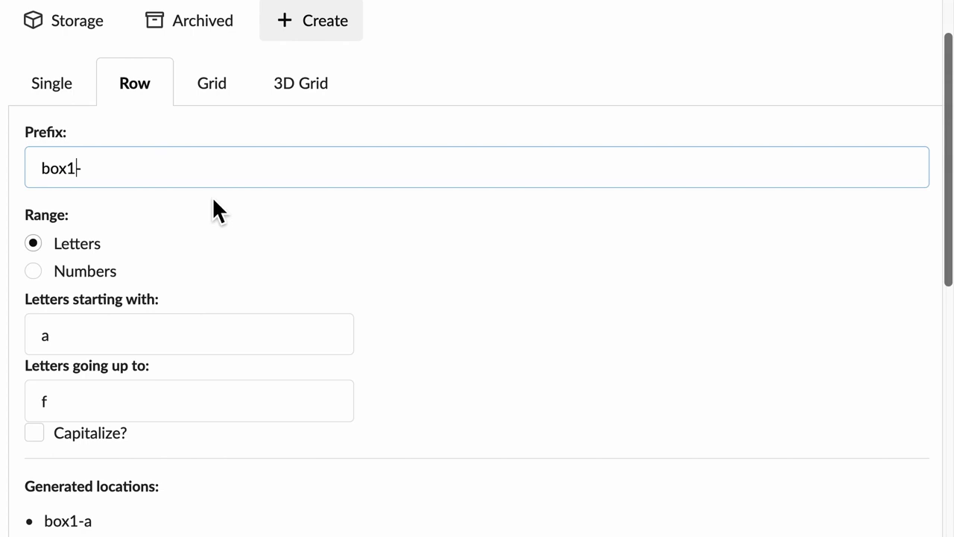
Set the row prefix to boxB- with numbers ranging from 101 to 200.
{"action": "key", "text": "Left"}
{"action": "key", "text": "shift+Left"}
{"action": "type", "text": "B"}
{"action": "left_click", "coordinate": [48, 276]}
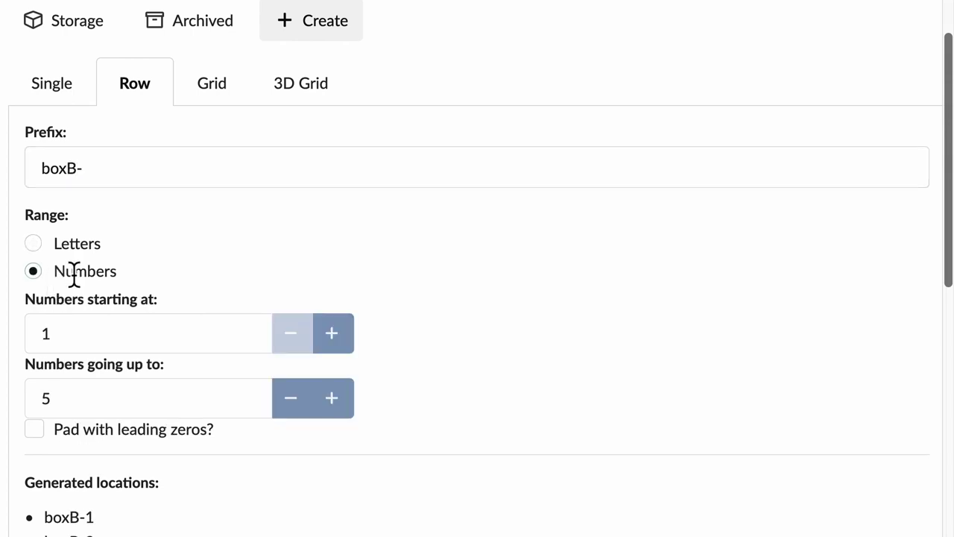
{"action": "left_click", "coordinate": [85, 335]}
{"action": "scroll", "coordinate": [86, 338], "scroll_direction": "down", "scroll_amount": 1}
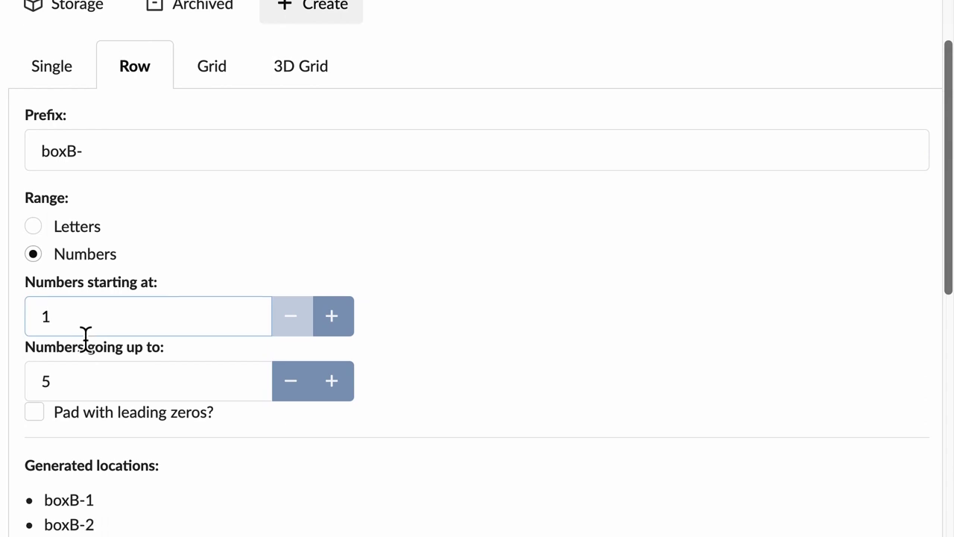
{"action": "type", "text": "01"}
{"action": "left_click", "coordinate": [84, 376]}
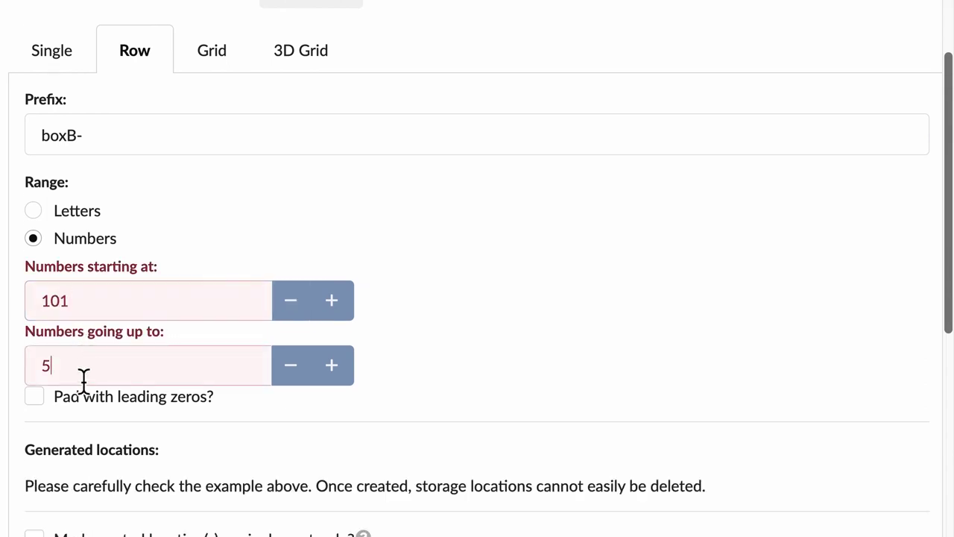
{"action": "key", "text": "BackSpace"}
{"action": "type", "text": "200"}
Create the boxB-101 to boxB-200 locations after reading the warning.
{"action": "scroll", "coordinate": [320, 417], "scroll_direction": "down", "scroll_amount": 3}
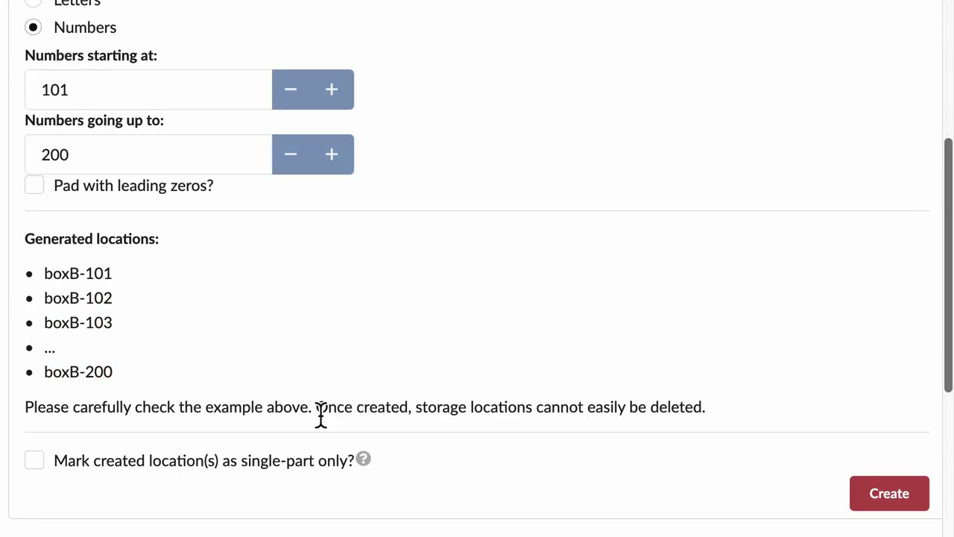
{"action": "left_click_drag", "start_coordinate": [316, 408], "coordinate": [753, 414]}
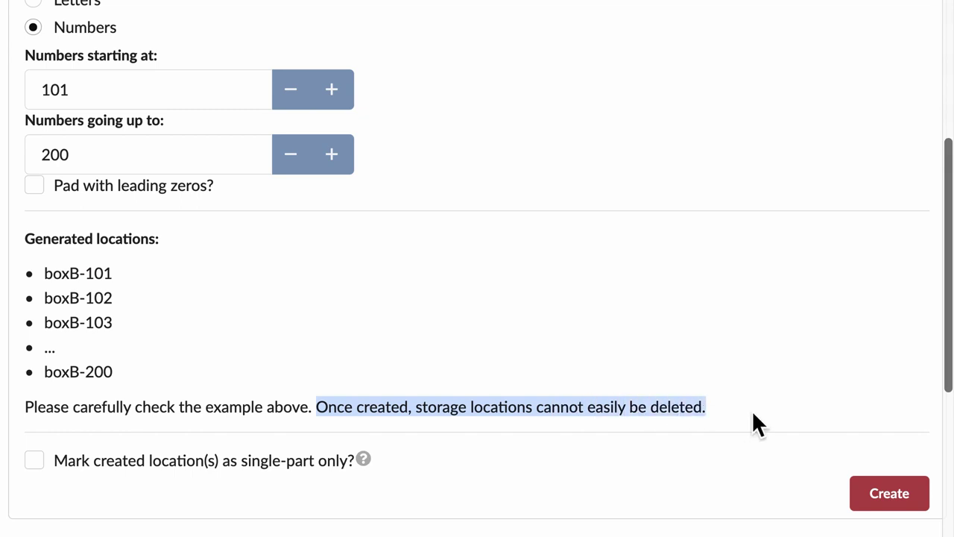
{"action": "left_click", "coordinate": [712, 409]}
{"action": "scroll", "coordinate": [783, 425], "scroll_direction": "down", "scroll_amount": 1}
{"action": "left_click", "coordinate": [888, 433]}
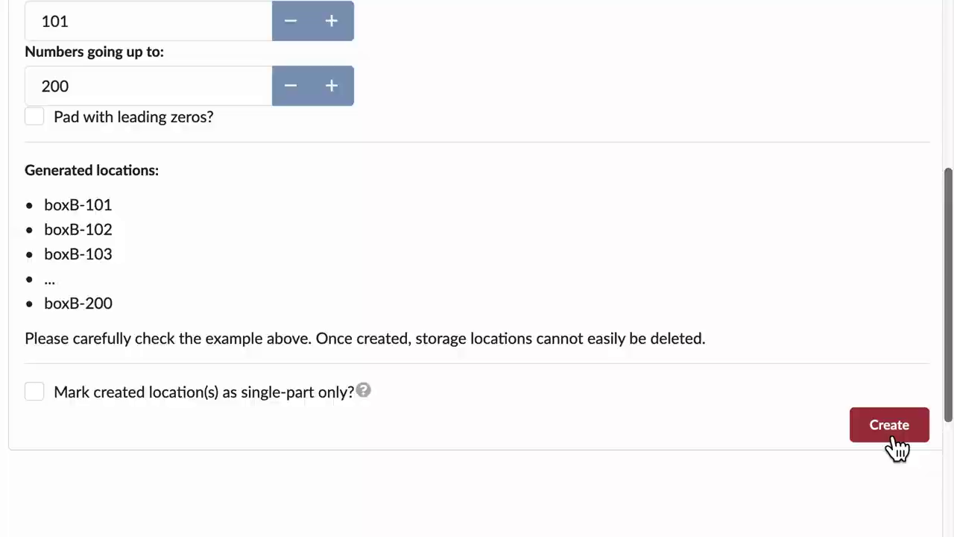
{"action": "scroll", "coordinate": [648, 266], "scroll_direction": "down", "scroll_amount": 10}
Show all 200 storage locations and look over rows boxB-178 to boxB-183.
{"action": "scroll", "coordinate": [647, 266], "scroll_direction": "down", "scroll_amount": 2}
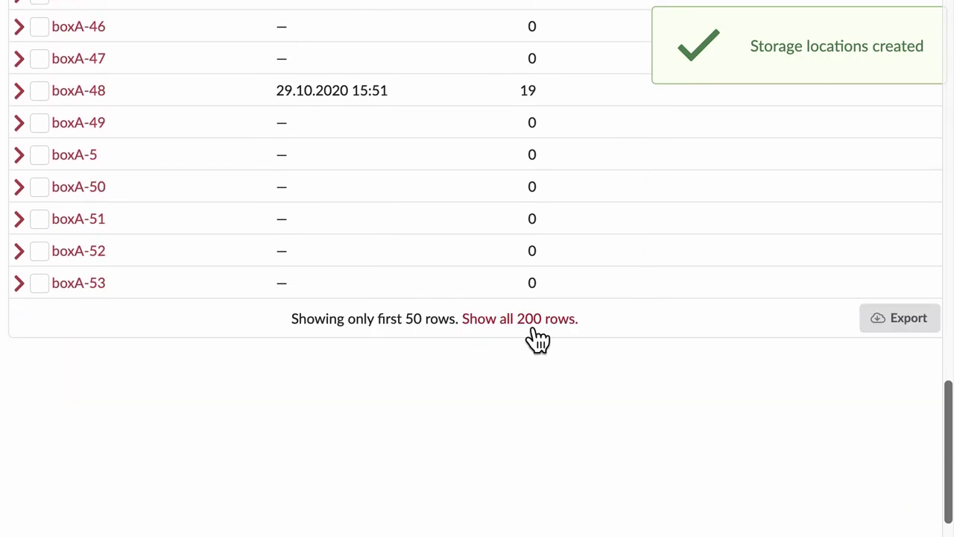
{"action": "left_click", "coordinate": [522, 319]}
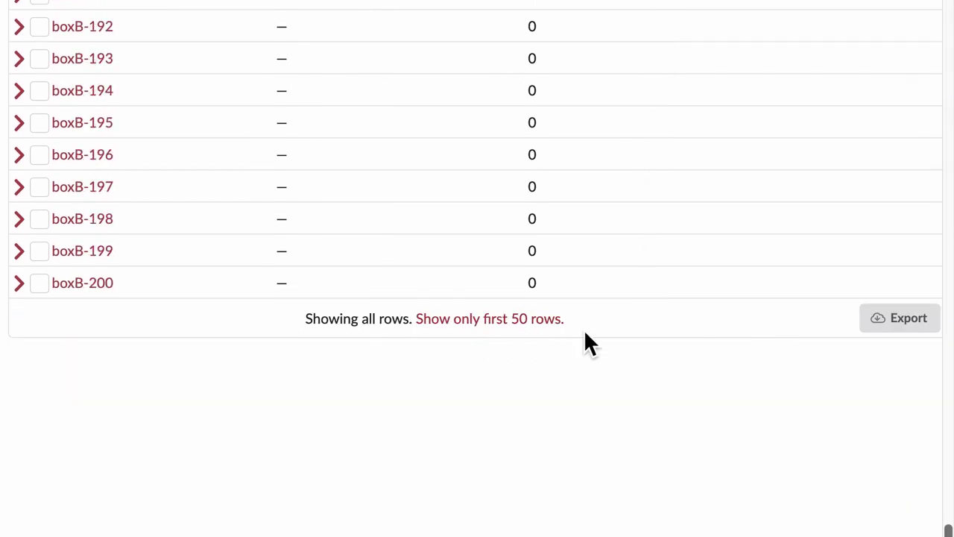
{"action": "scroll", "coordinate": [585, 341], "scroll_direction": "up", "scroll_amount": 2}
{"action": "scroll", "coordinate": [106, 261], "scroll_direction": "up", "scroll_amount": 6}
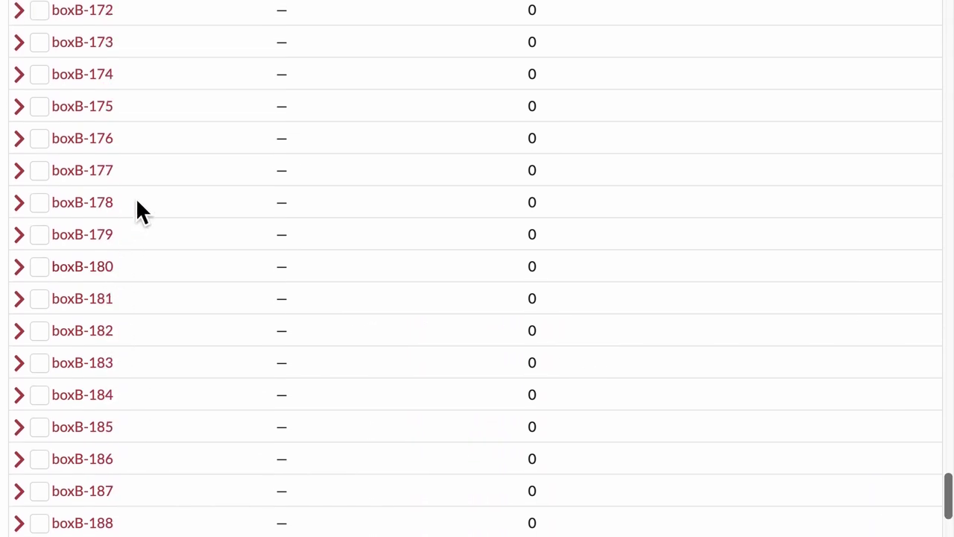
{"action": "left_click_drag", "start_coordinate": [137, 201], "coordinate": [162, 367]}
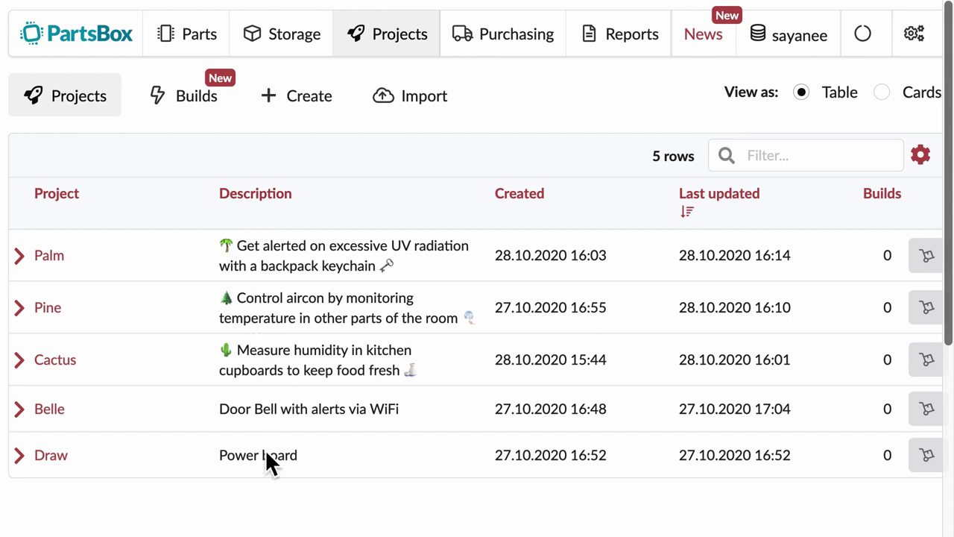
Open an empty new-project form, then select row 34 (res-0805-470R) in the Stock List.
{"action": "left_click", "coordinate": [312, 120]}
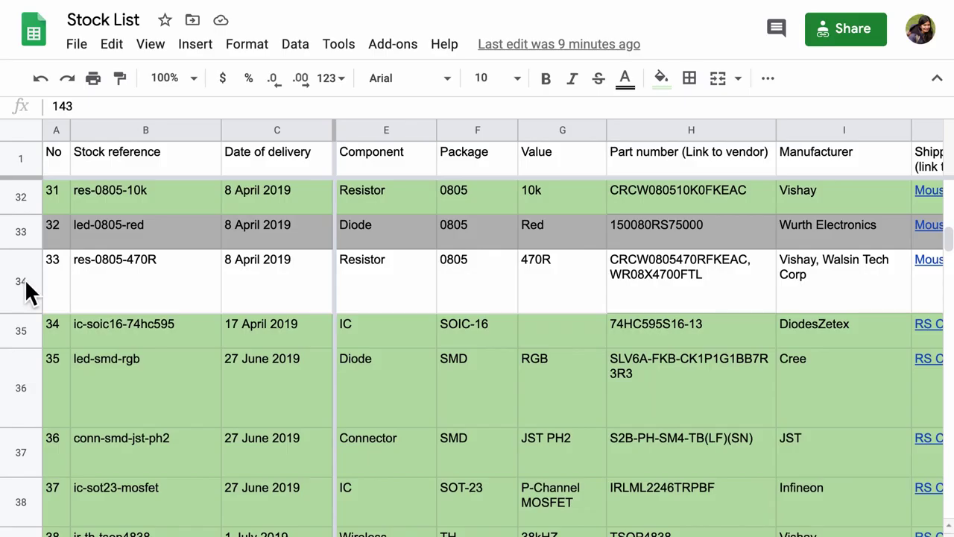
{"action": "left_click", "coordinate": [24, 280]}
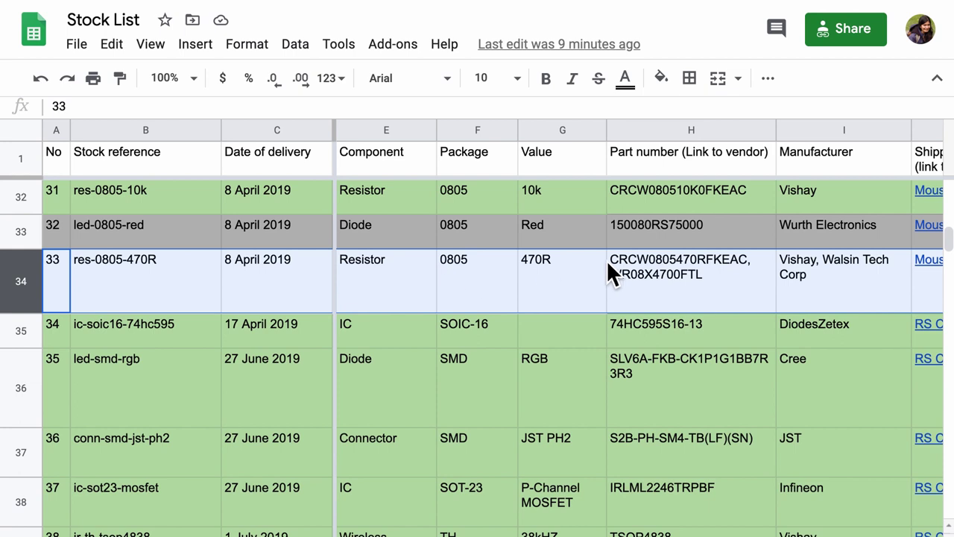
Fill row 34 light green, then review its part numbers, projects, designators and description in H34–M34.
{"action": "left_click", "coordinate": [665, 82]}
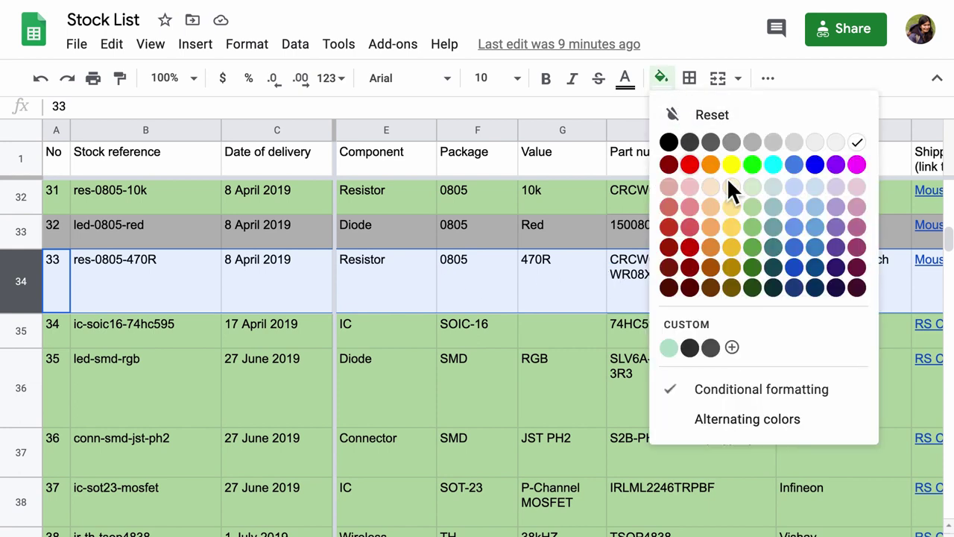
{"action": "left_click", "coordinate": [771, 209]}
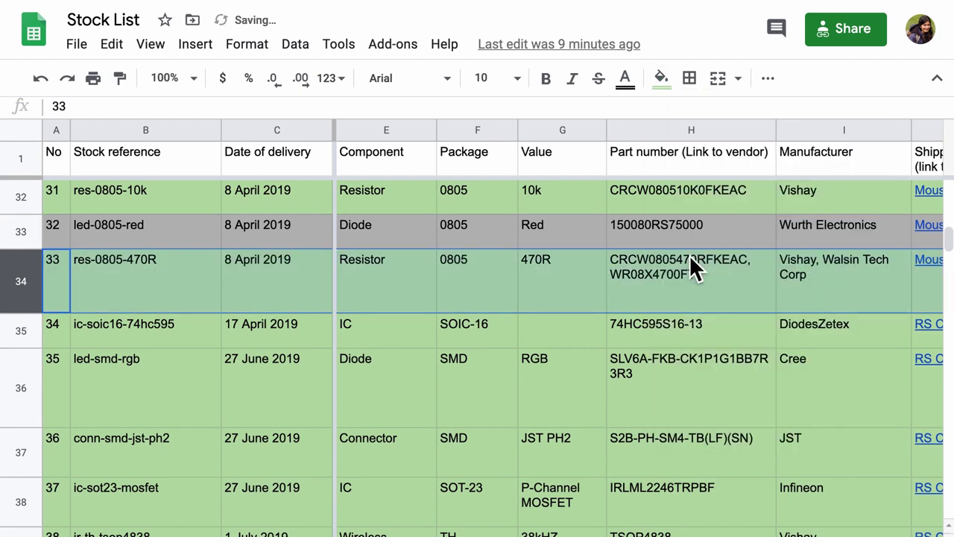
{"action": "left_click", "coordinate": [712, 294]}
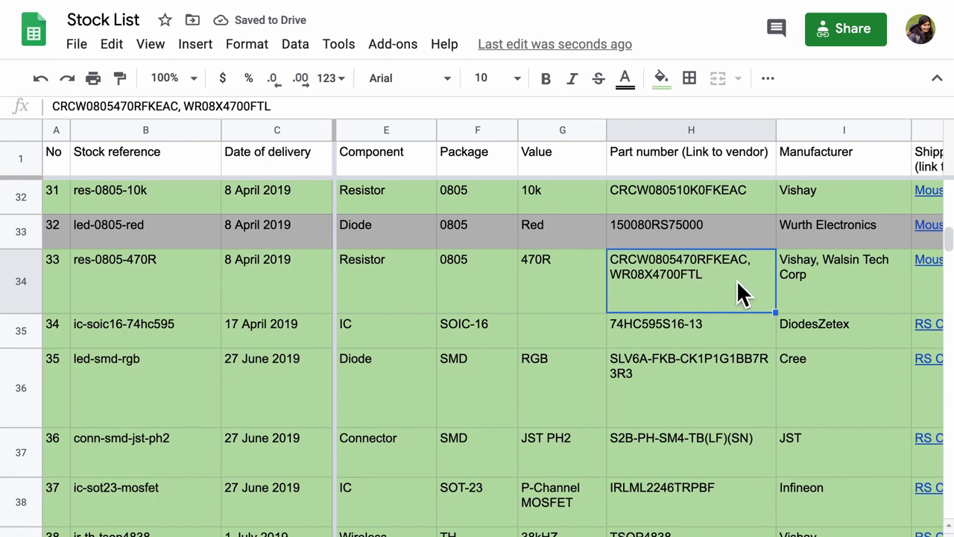
{"action": "scroll", "coordinate": [737, 281], "scroll_direction": "right", "scroll_amount": 8}
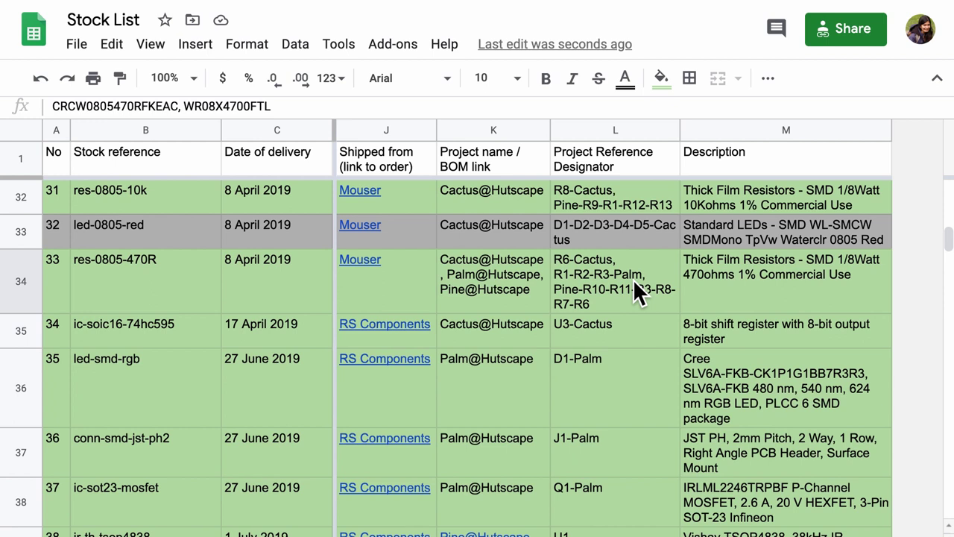
{"action": "left_click_drag", "start_coordinate": [499, 276], "coordinate": [597, 293]}
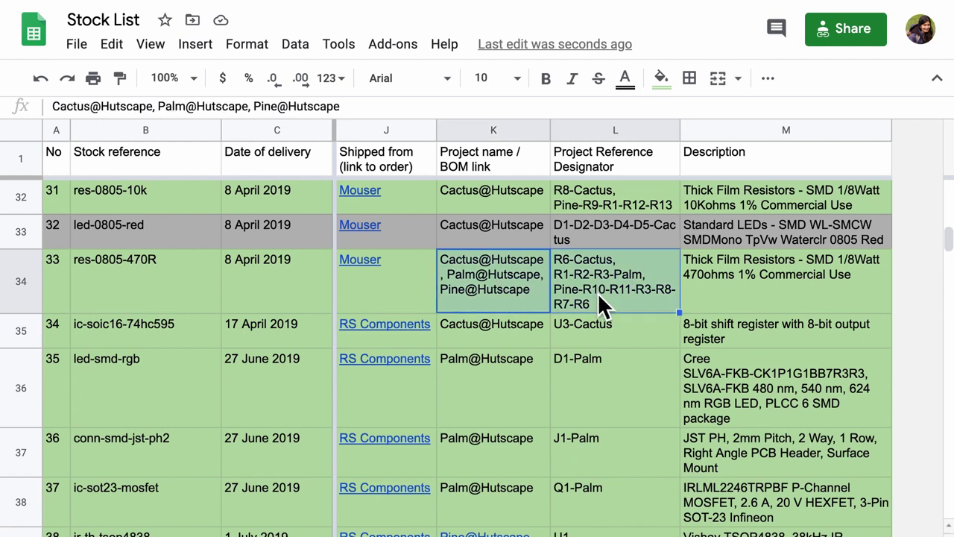
{"action": "left_click", "coordinate": [711, 298]}
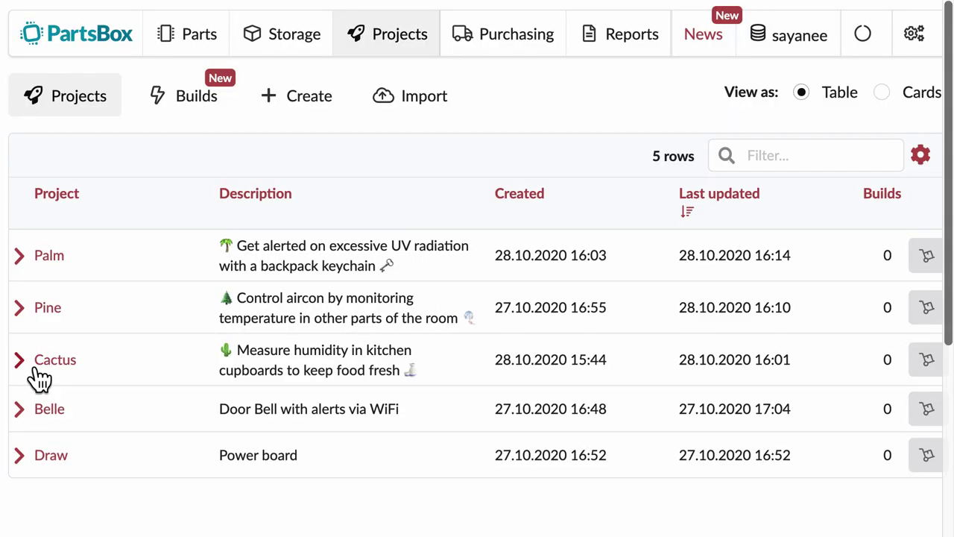
Add the res-0805-470R meta resistor as a new part entry in the Cactus BOM.
{"action": "left_click", "coordinate": [30, 366]}
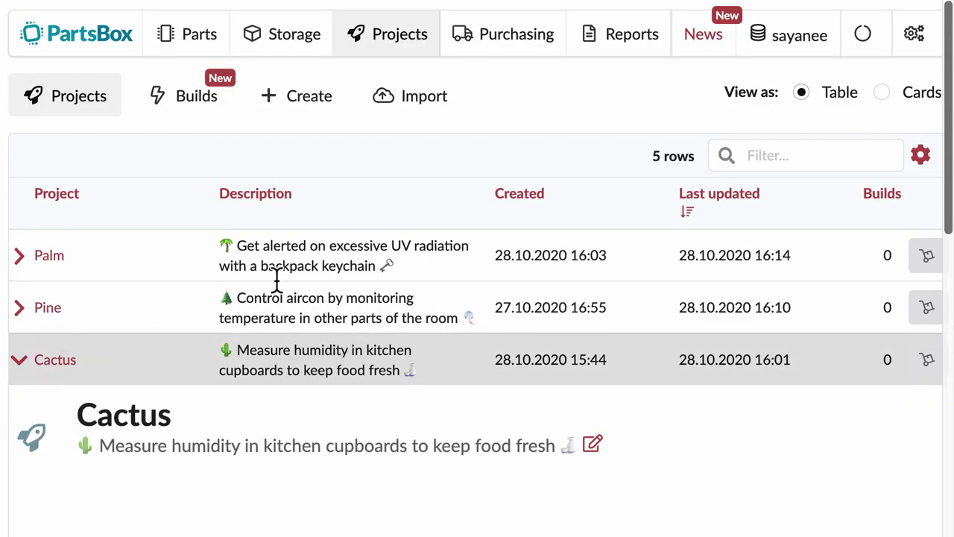
{"action": "scroll", "coordinate": [276, 280], "scroll_direction": "down", "scroll_amount": 5}
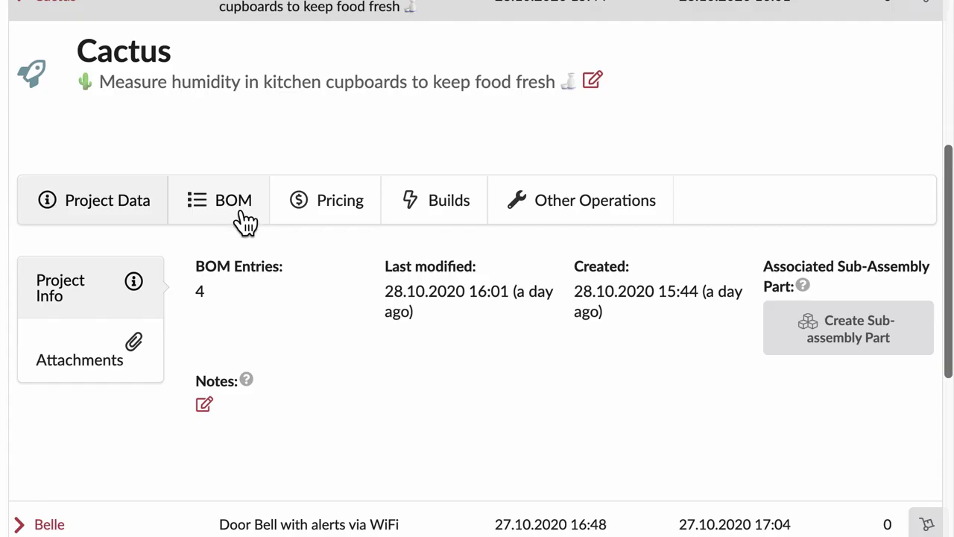
{"action": "left_click", "coordinate": [246, 221]}
{"action": "scroll", "coordinate": [194, 194], "scroll_direction": "down", "scroll_amount": 2}
{"action": "left_click", "coordinate": [126, 158]}
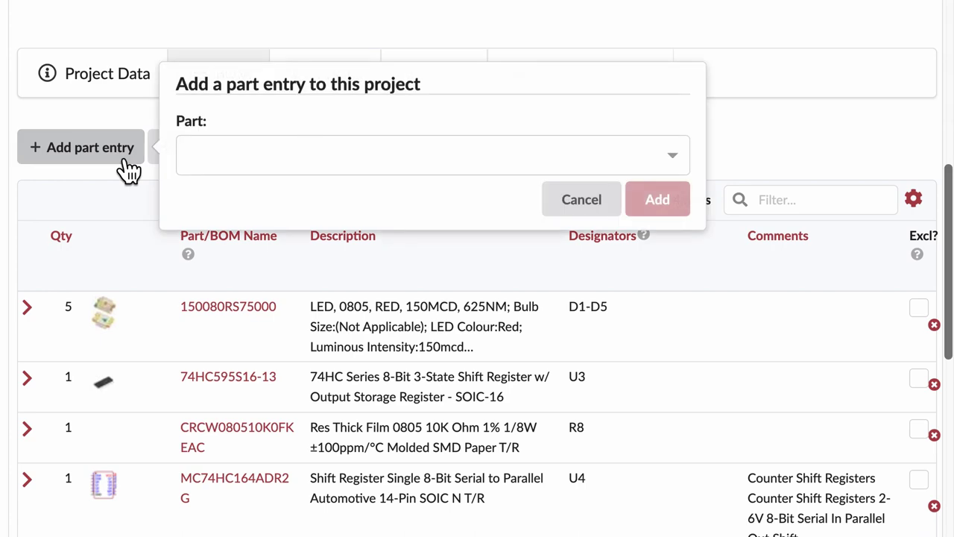
{"action": "left_click", "coordinate": [340, 158]}
{"action": "type", "text": "res-0805-470R"}
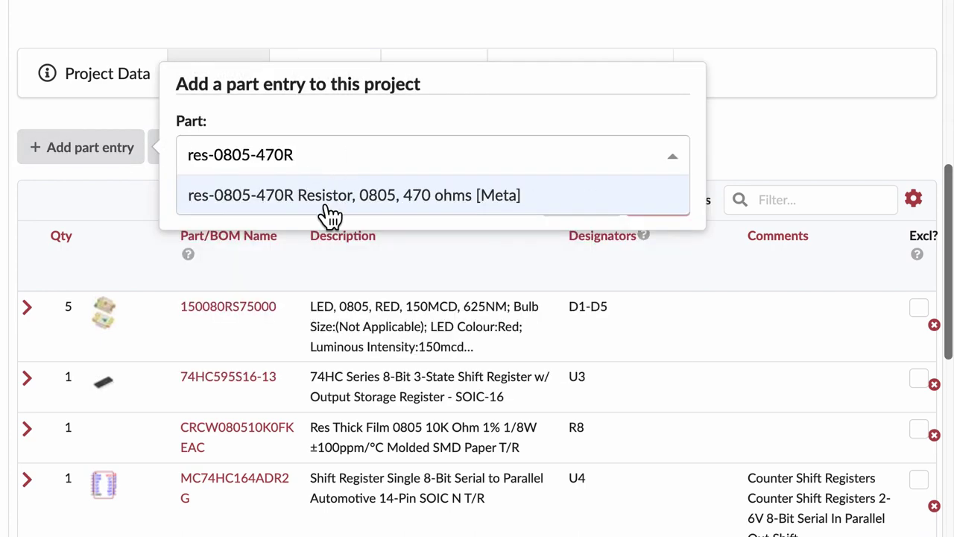
{"action": "left_click", "coordinate": [328, 208]}
{"action": "key", "text": "Return"}
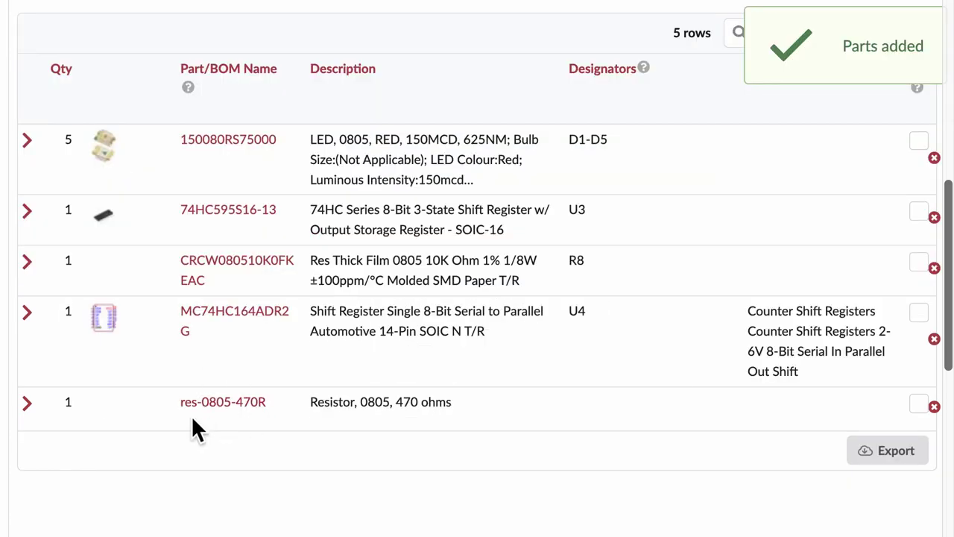
Give the resistor entry designator R6 and save it.
{"action": "left_click", "coordinate": [43, 412]}
{"action": "scroll", "coordinate": [287, 298], "scroll_direction": "down", "scroll_amount": 3}
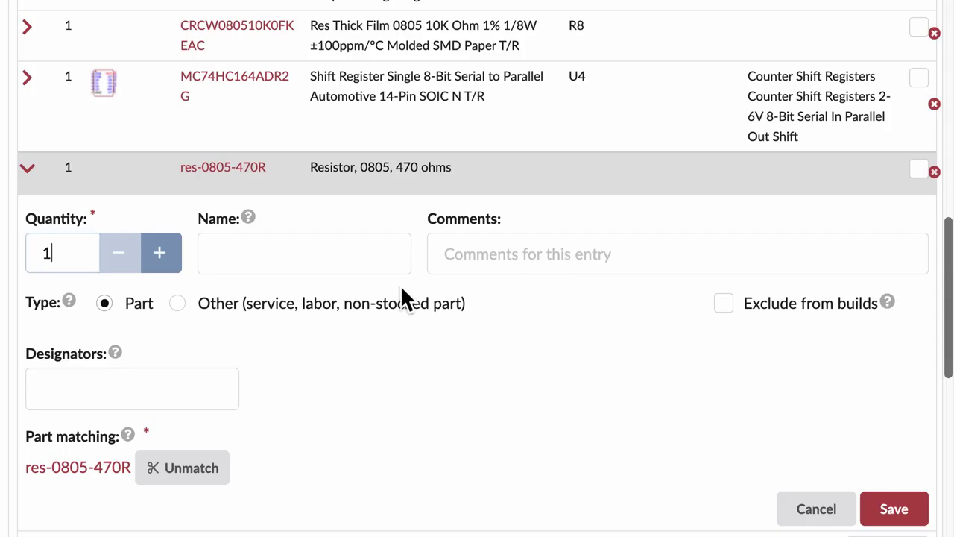
{"action": "left_click", "coordinate": [261, 255]}
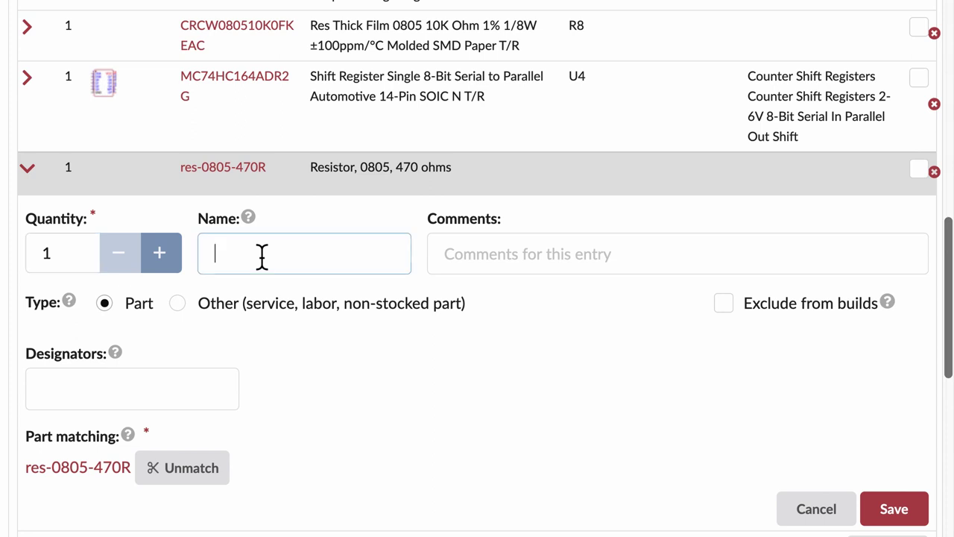
{"action": "left_click", "coordinate": [139, 398]}
{"action": "type", "text": "R"}
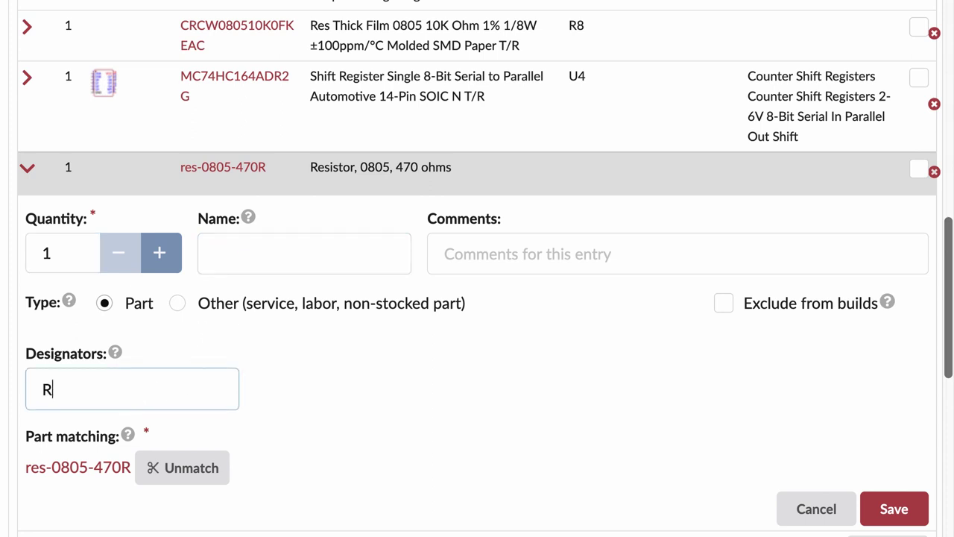
{"action": "type", "text": "6"}
{"action": "left_click", "coordinate": [906, 518]}
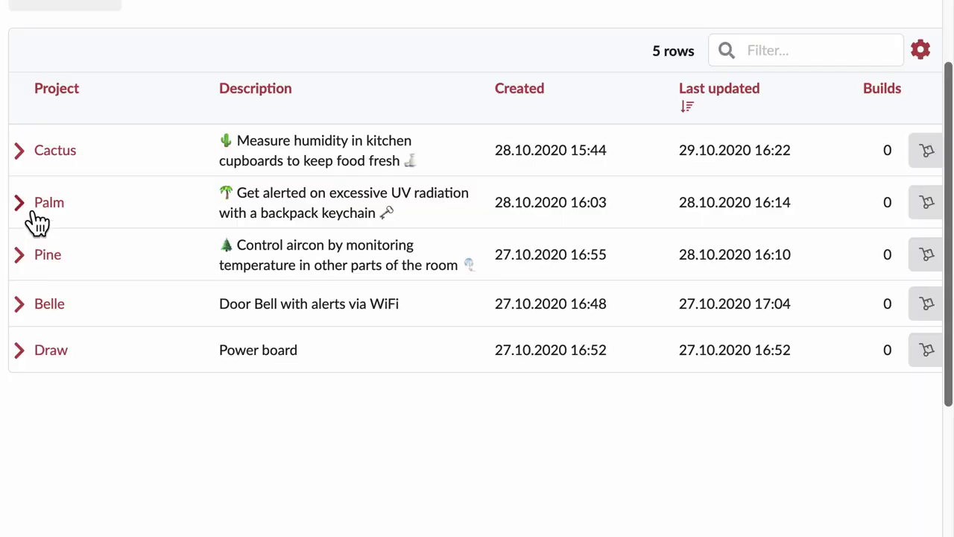
Add a res-0805-470R part entry to the Palm project's BOM.
{"action": "left_click", "coordinate": [34, 218]}
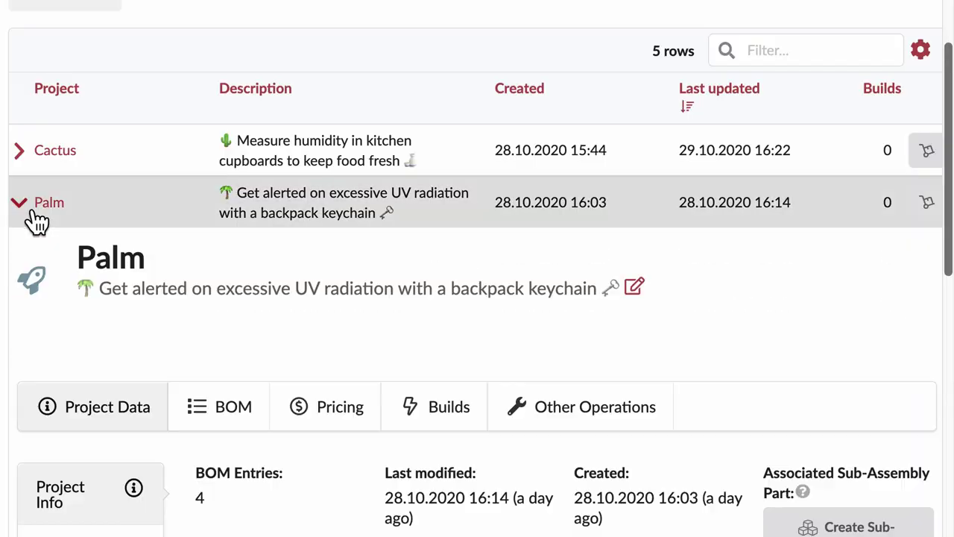
{"action": "scroll", "coordinate": [234, 298], "scroll_direction": "down", "scroll_amount": 2}
{"action": "left_click", "coordinate": [231, 285]}
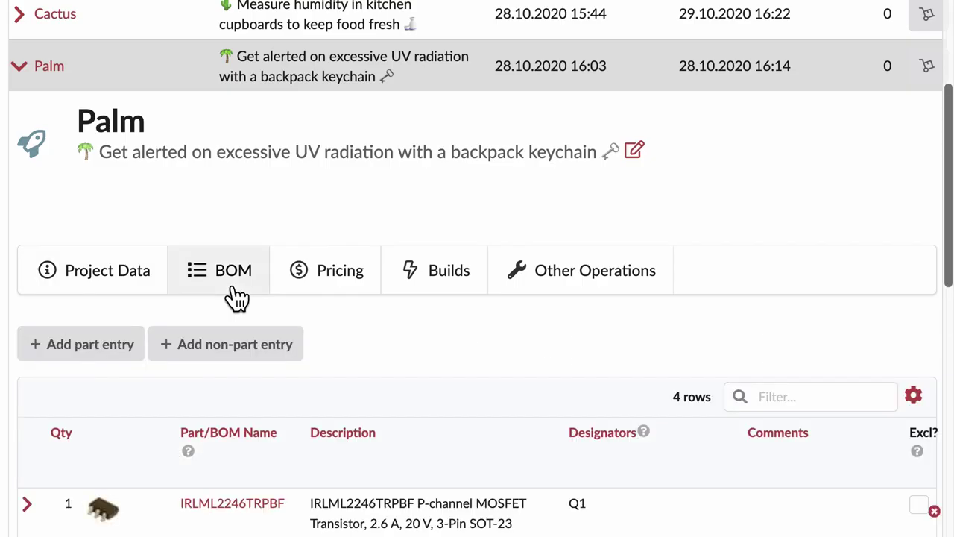
{"action": "left_click", "coordinate": [102, 358]}
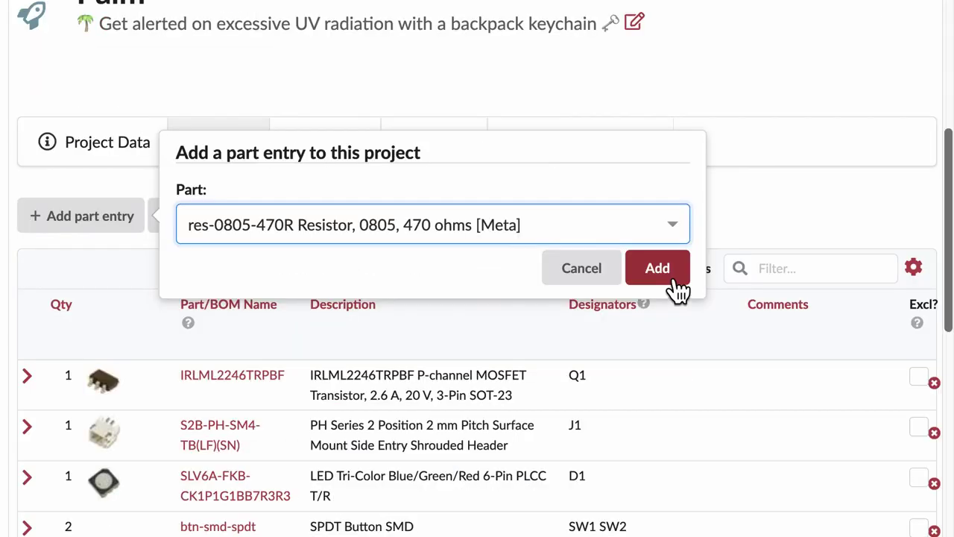
{"action": "left_click", "coordinate": [658, 268]}
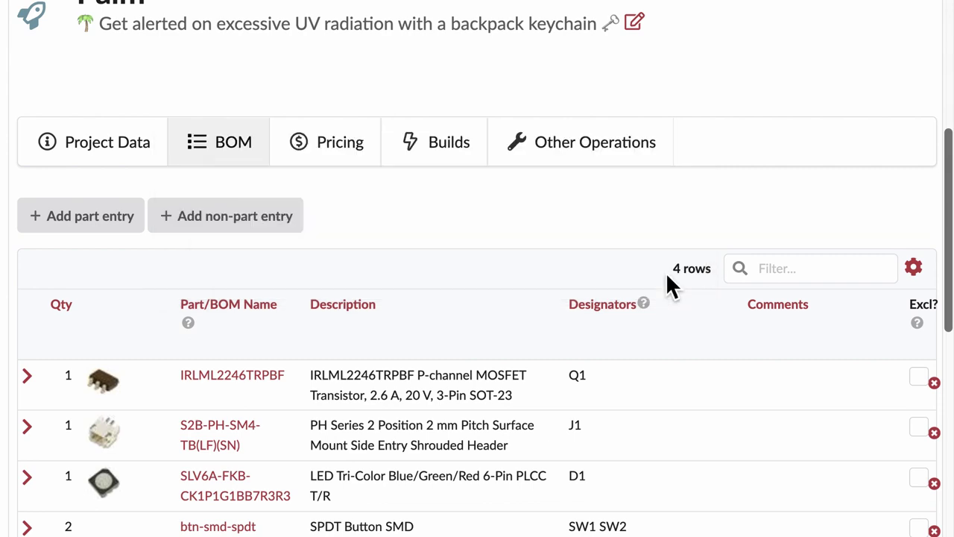
Raise the Palm resistor entry's quantity to 3.
{"action": "scroll", "coordinate": [43, 358], "scroll_direction": "down", "scroll_amount": 3}
{"action": "left_click", "coordinate": [39, 350]}
{"action": "scroll", "coordinate": [142, 391], "scroll_direction": "down", "scroll_amount": 2}
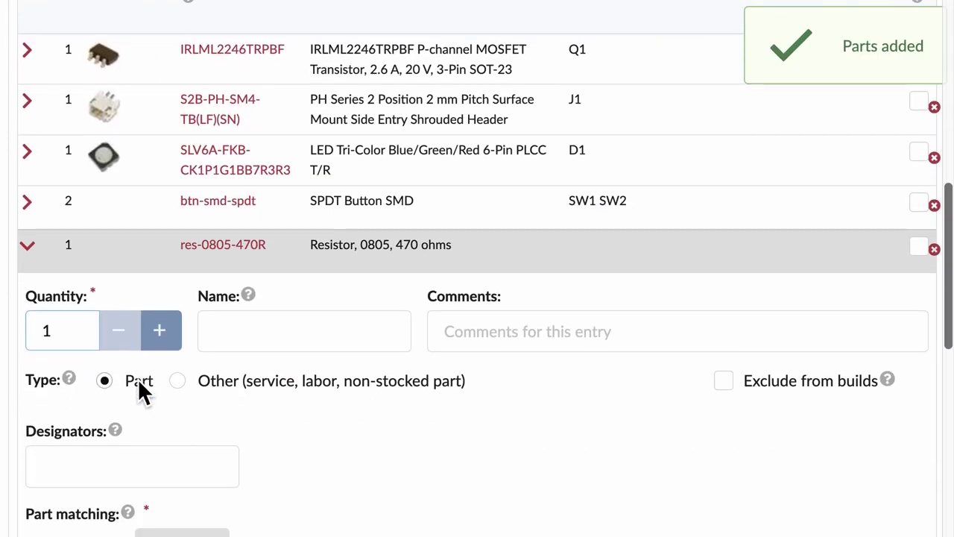
{"action": "left_click", "coordinate": [171, 343]}
{"action": "left_click", "coordinate": [172, 343]}
Enter designators R1, R2, R3, save the entry, and check the saved designators.
{"action": "scroll", "coordinate": [179, 351], "scroll_direction": "down", "scroll_amount": 2}
{"action": "left_click", "coordinate": [216, 386]}
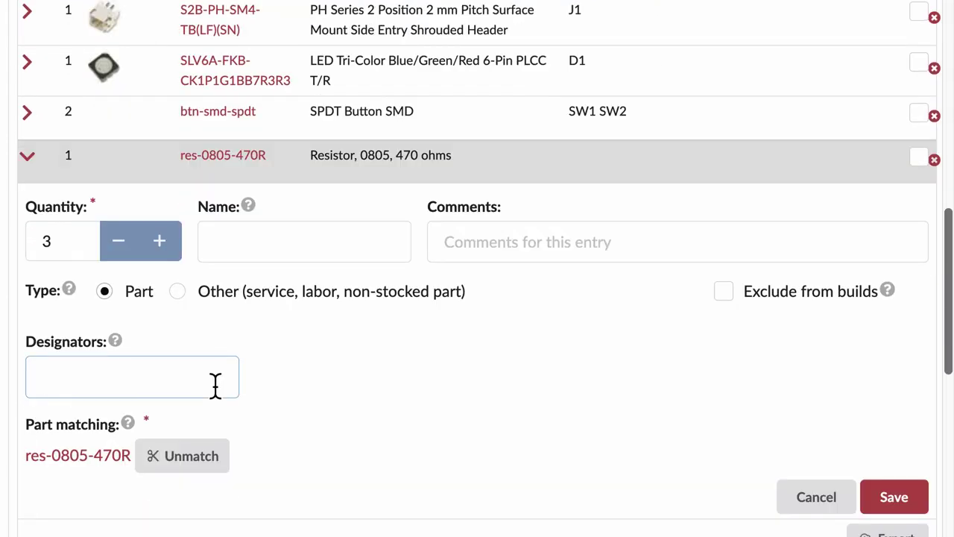
{"action": "type", "text": "R1, R2"}
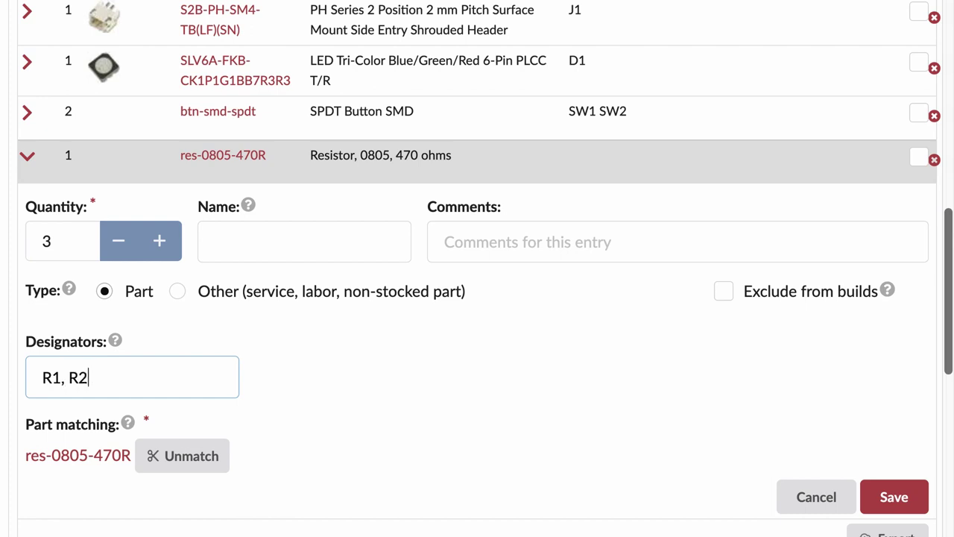
{"action": "type", "text": ", R3"}
{"action": "left_click_drag", "start_coordinate": [145, 386], "coordinate": [45, 388]}
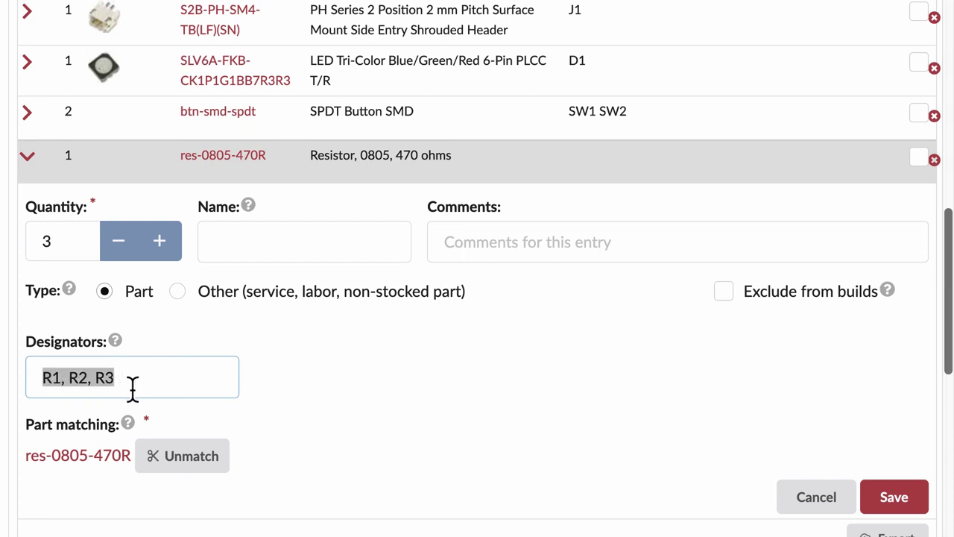
{"action": "left_click", "coordinate": [908, 506]}
{"action": "left_click_drag", "start_coordinate": [571, 409], "coordinate": [611, 414]}
{"action": "left_click", "coordinate": [620, 408]}
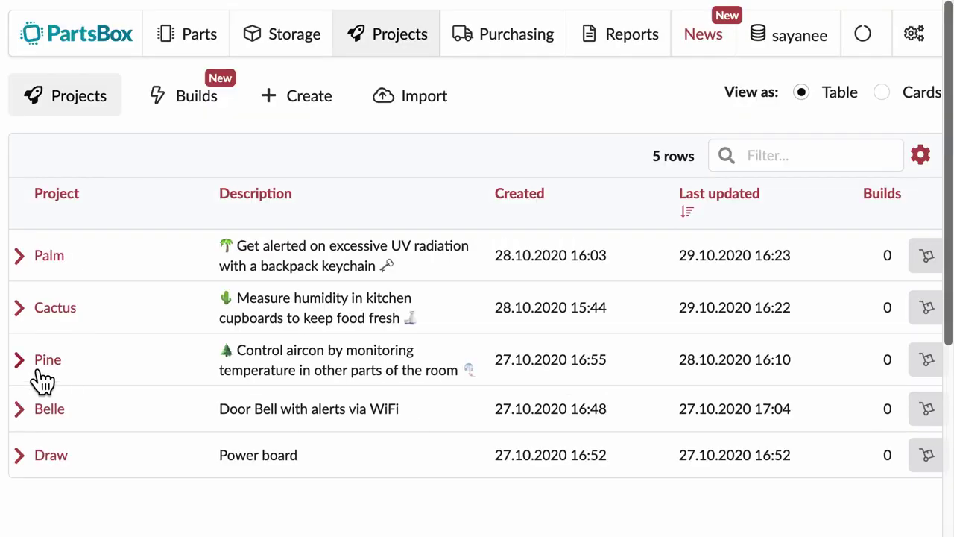
Start a new res-0805-470R part entry in the Pine project's BOM.
{"action": "left_click", "coordinate": [35, 367]}
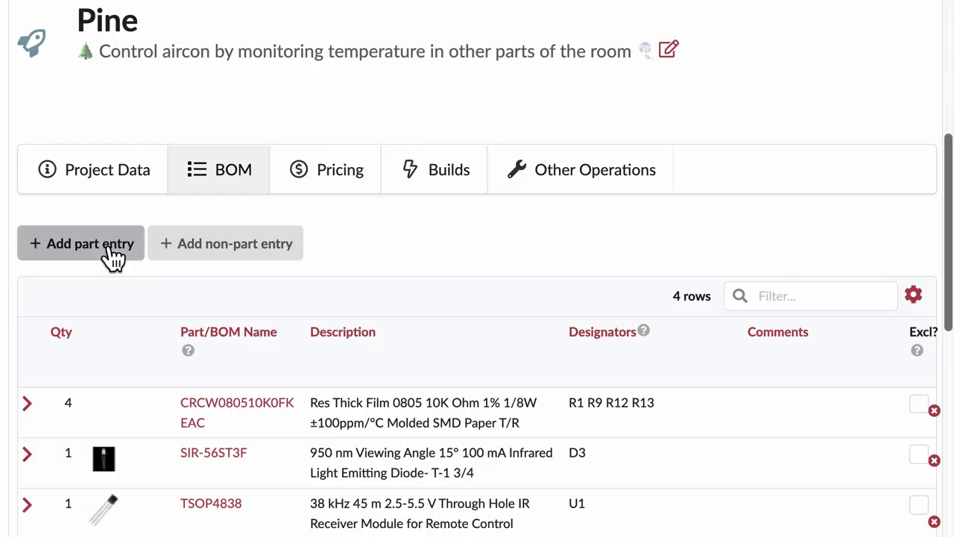
{"action": "left_click", "coordinate": [108, 252]}
{"action": "left_click", "coordinate": [228, 251]}
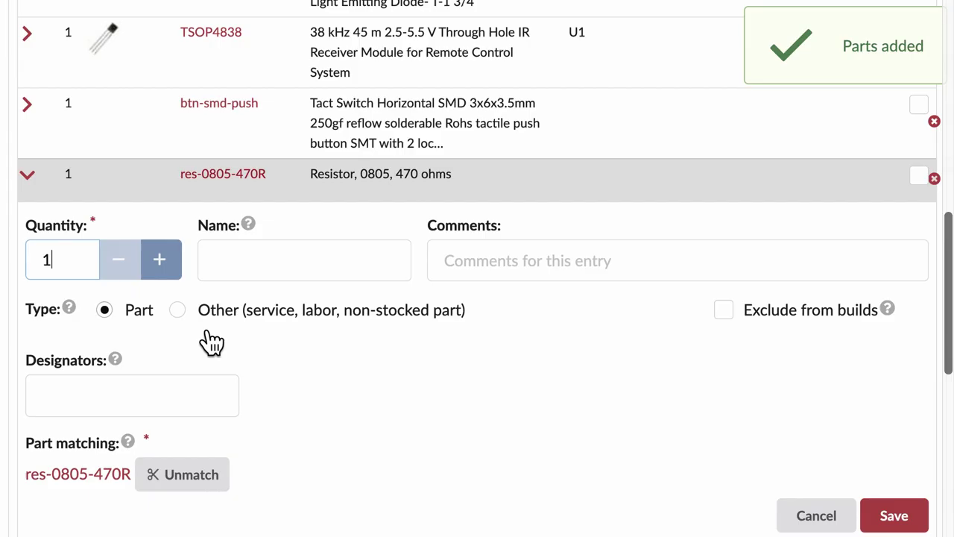
Save the Pine resistor entry at quantity 6 with designators R3 R6-R8 R10 R11, and verify them.
{"action": "left_click", "coordinate": [179, 275]}
{"action": "left_click", "coordinate": [179, 275]}
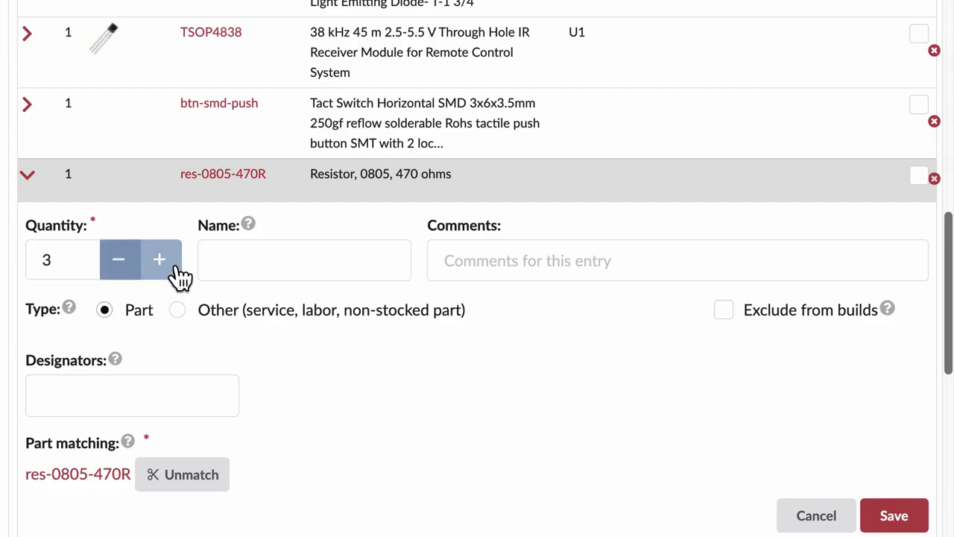
{"action": "left_click", "coordinate": [179, 276]}
{"action": "left_click", "coordinate": [179, 275]}
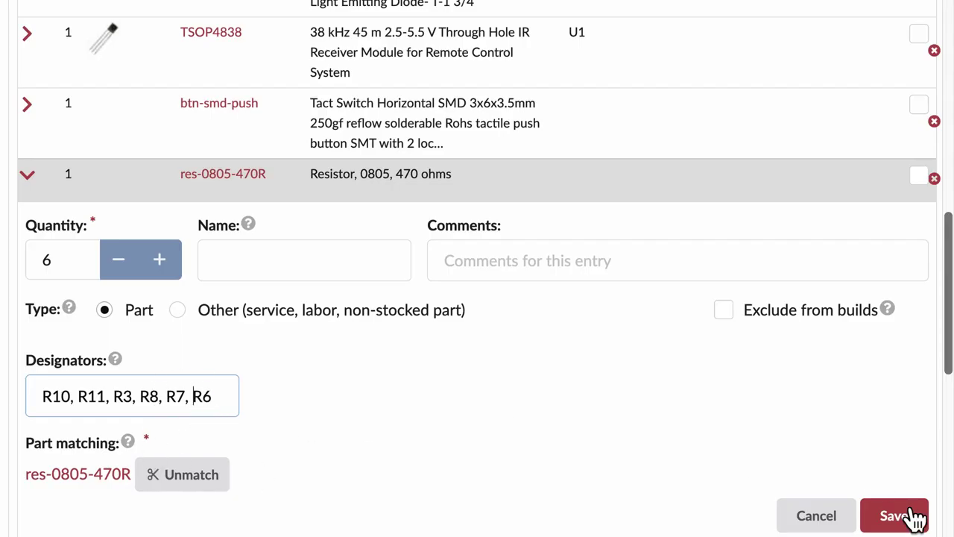
{"action": "left_click", "coordinate": [911, 519]}
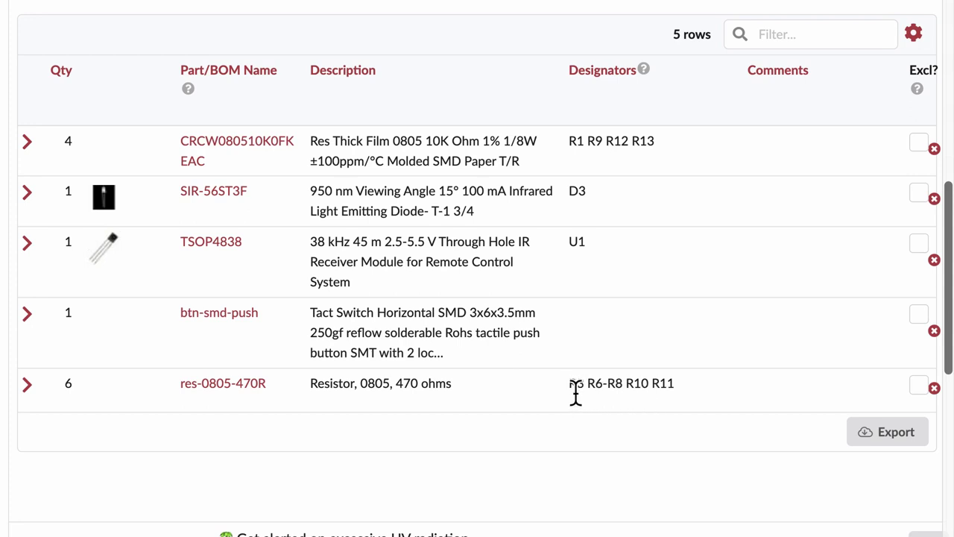
{"action": "left_click_drag", "start_coordinate": [576, 394], "coordinate": [688, 395]}
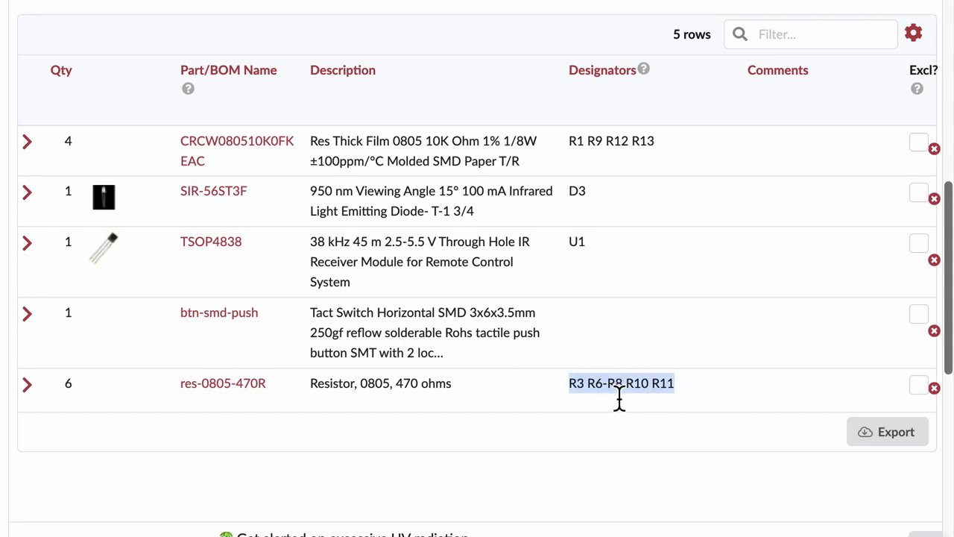
{"action": "left_click", "coordinate": [726, 383]}
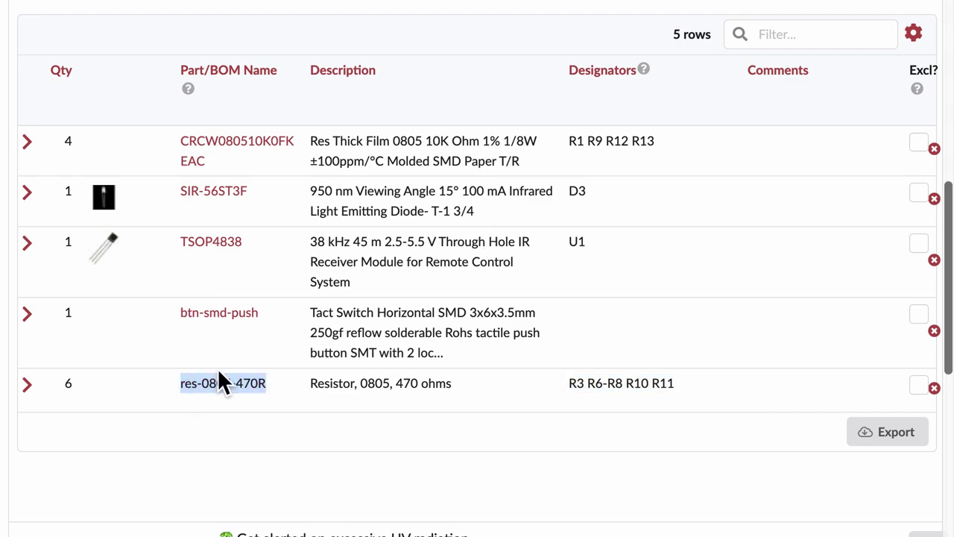
{"action": "scroll", "coordinate": [335, 302], "scroll_direction": "up", "scroll_amount": 7}
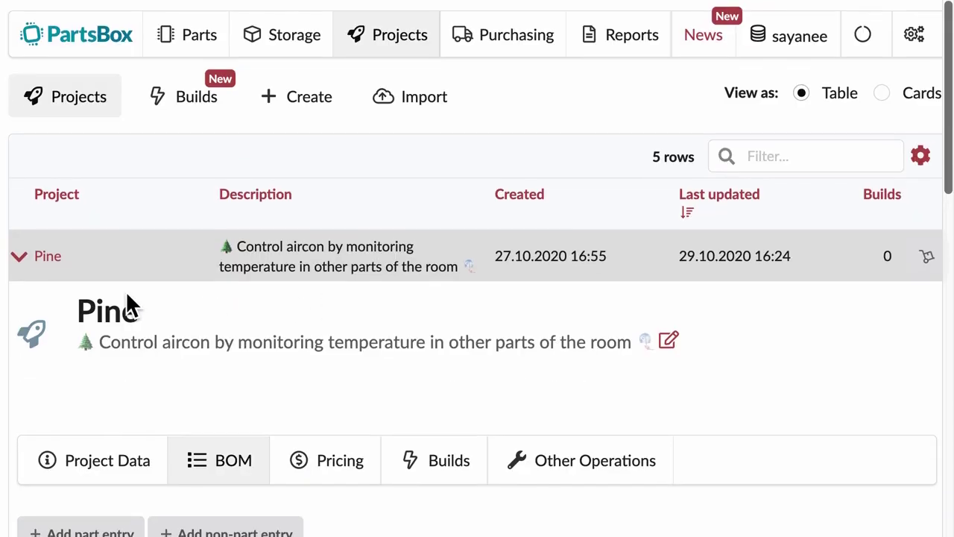
Search Parts for res-0805-470R and confirm it's used in Cactus (1), Palm (3), Pine (6).
{"action": "left_click", "coordinate": [207, 50]}
{"action": "type", "text": "res-0805-470R"}
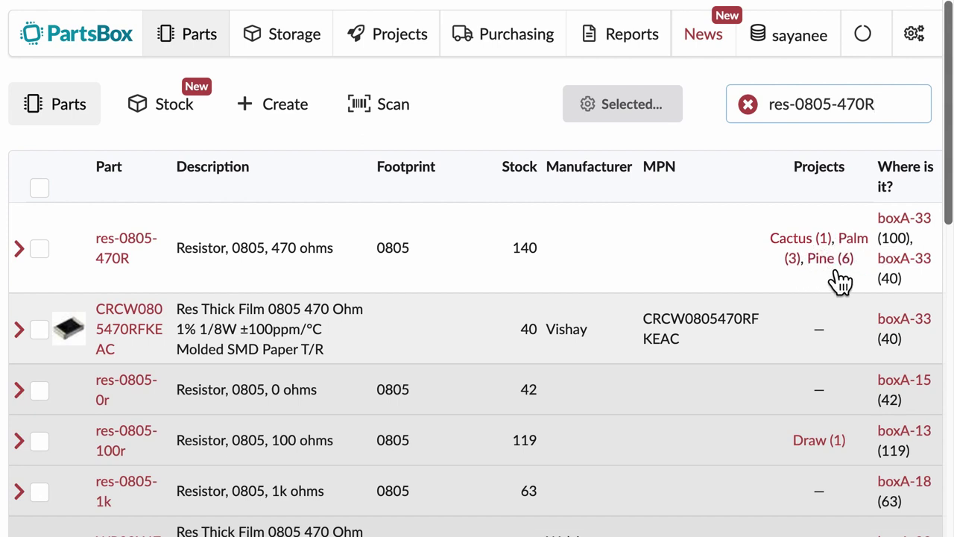
{"action": "left_click", "coordinate": [32, 250]}
{"action": "scroll", "coordinate": [320, 341], "scroll_direction": "down", "scroll_amount": 5}
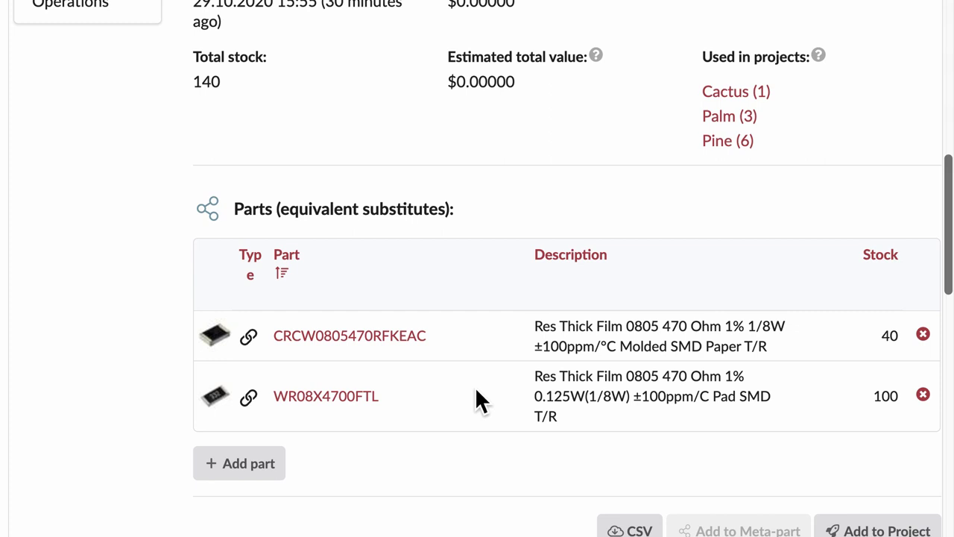
{"action": "scroll", "coordinate": [485, 351], "scroll_direction": "up", "scroll_amount": 3}
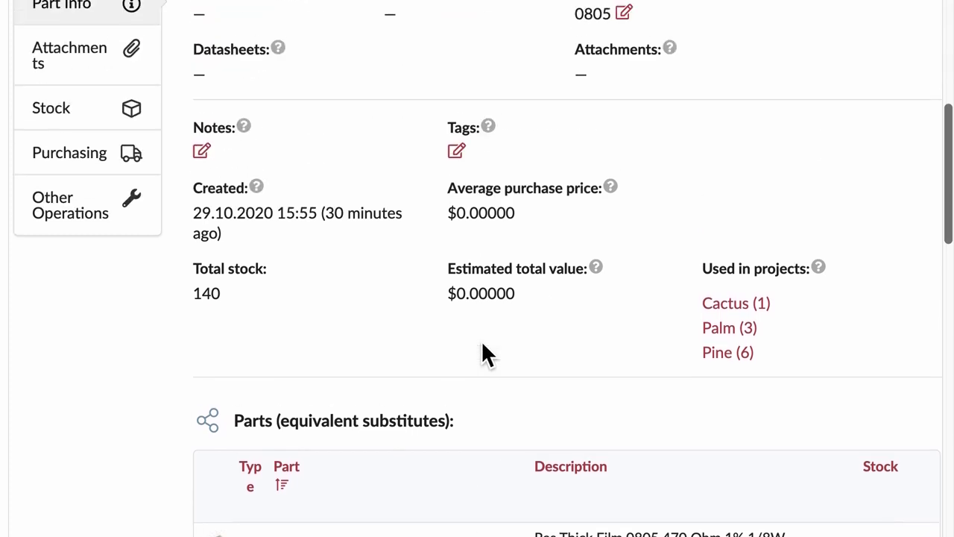
{"action": "scroll", "coordinate": [486, 351], "scroll_direction": "down", "scroll_amount": 2}
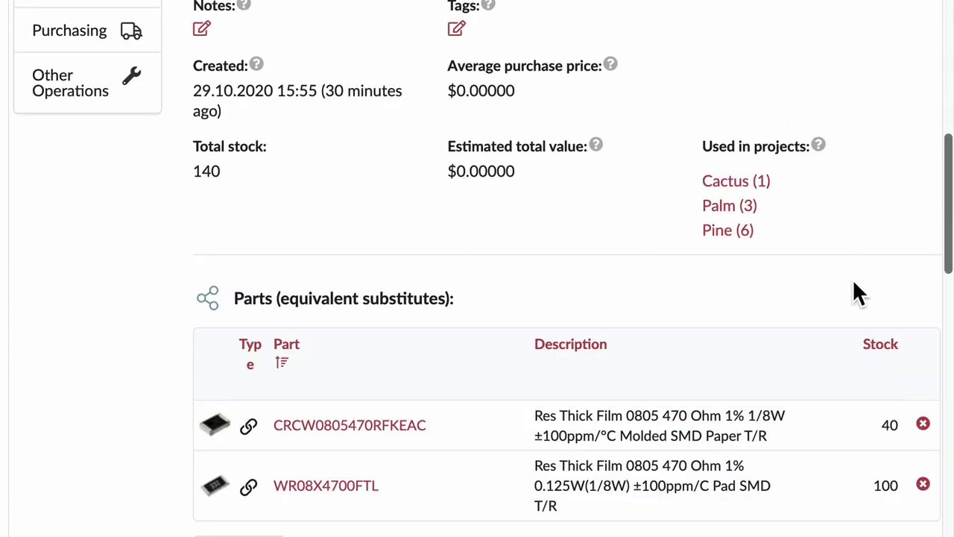
{"action": "scroll", "coordinate": [852, 292], "scroll_direction": "up", "scroll_amount": 8}
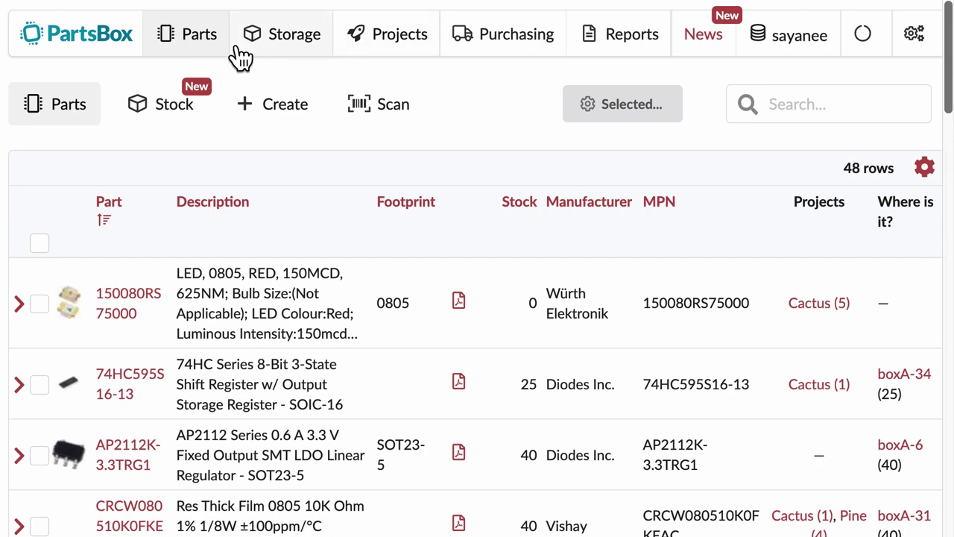
Browse the Storage, Projects and Purchasing pages, ending back on Projects.
{"action": "left_click", "coordinate": [309, 52]}
{"action": "left_click", "coordinate": [411, 50]}
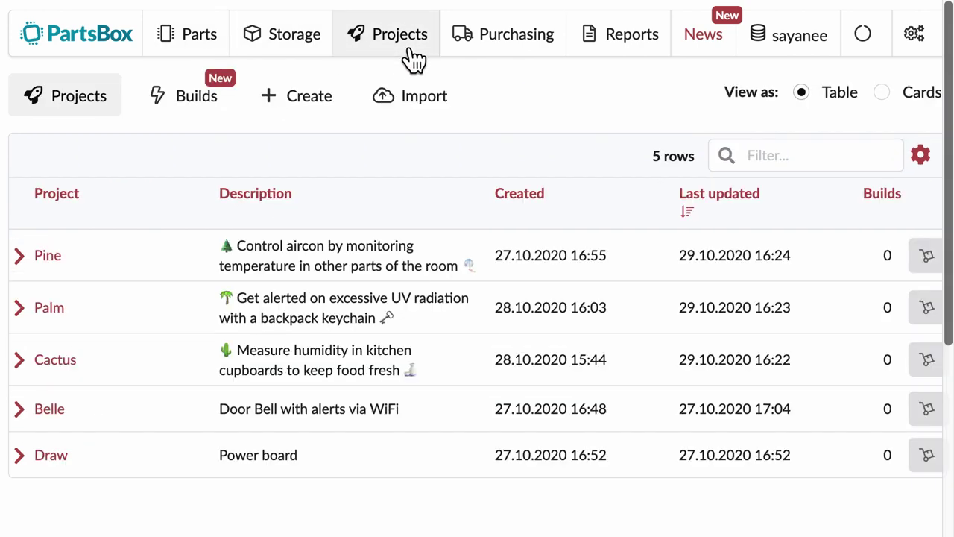
{"action": "left_click", "coordinate": [522, 61]}
{"action": "left_click", "coordinate": [379, 43]}
Open the Projects Import page and read the CSV upload and KiCad instructions.
{"action": "left_click", "coordinate": [423, 110]}
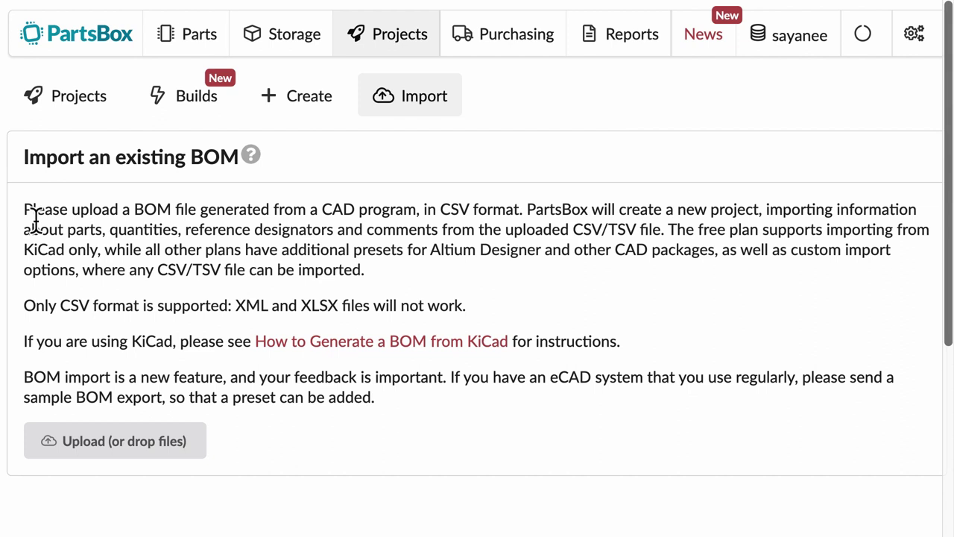
{"action": "left_click_drag", "start_coordinate": [30, 209], "coordinate": [402, 220]}
{"action": "left_click", "coordinate": [262, 222]}
{"action": "left_click", "coordinate": [425, 270]}
{"action": "left_click_drag", "start_coordinate": [132, 347], "coordinate": [619, 355]}
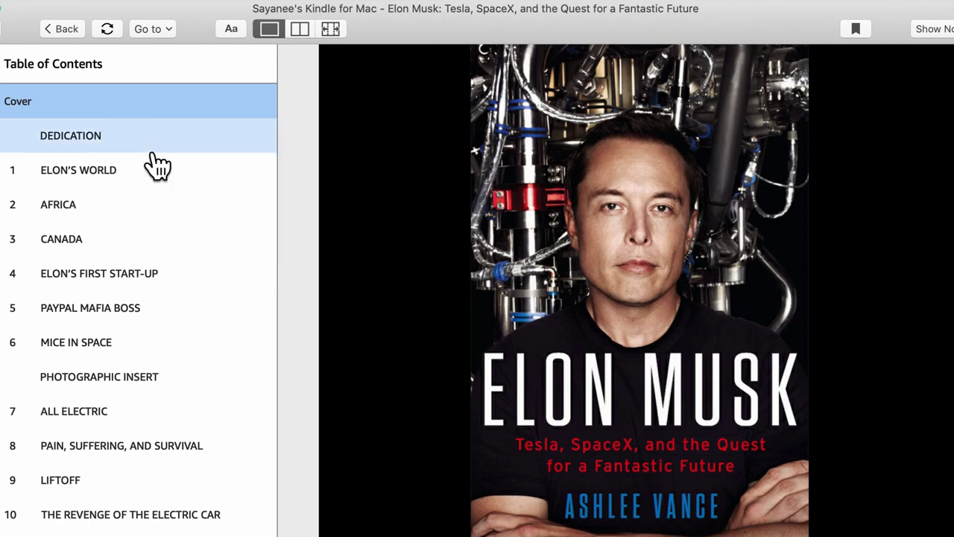
Search the Kindle book's text for 'bill' to find the bill of materials matches.
{"action": "key", "text": "super+f"}
{"action": "type", "text": "bill of materials"}
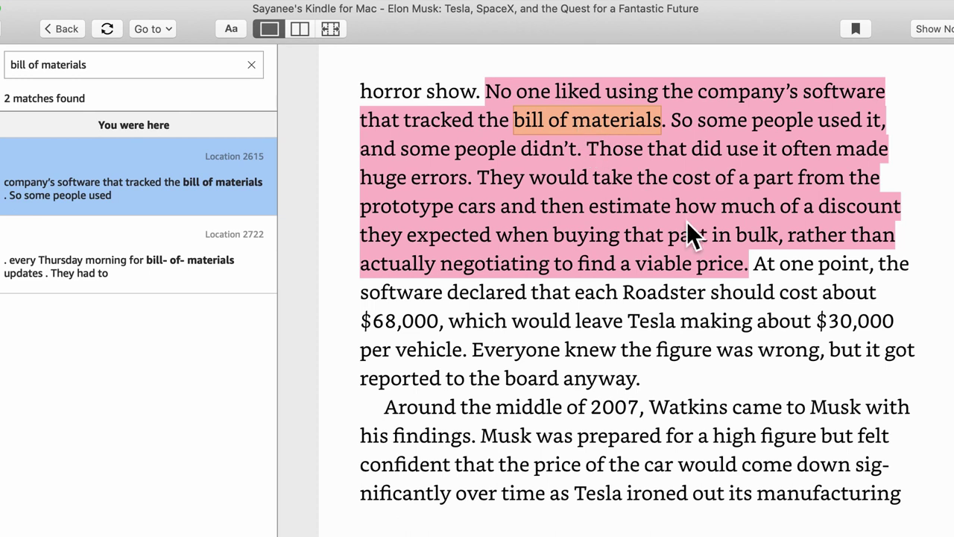
Jump to the second match at Location 2722 and scroll through the passage.
{"action": "left_click", "coordinate": [208, 282]}
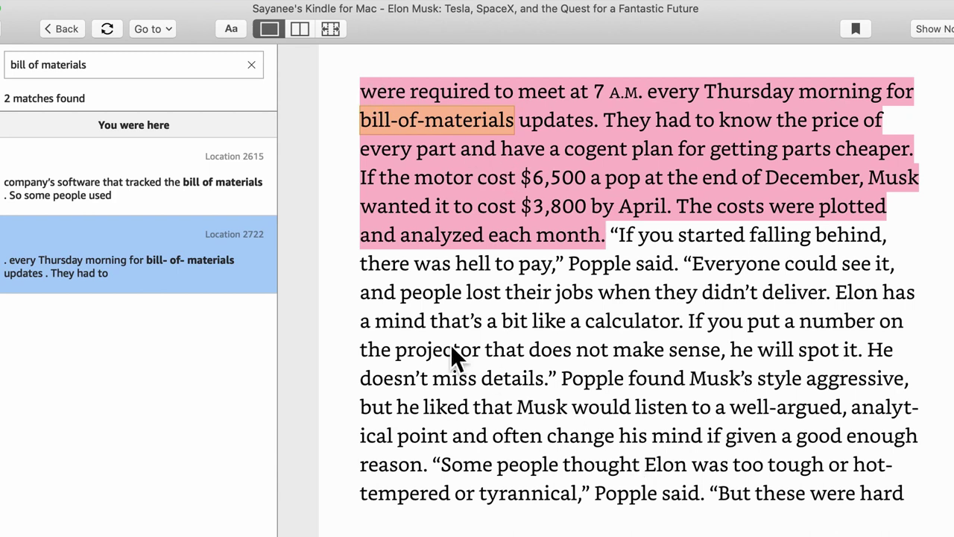
{"action": "scroll", "coordinate": [898, 463], "scroll_direction": "up", "scroll_amount": 1}
{"action": "scroll", "coordinate": [639, 290], "scroll_direction": "down", "scroll_amount": 1}
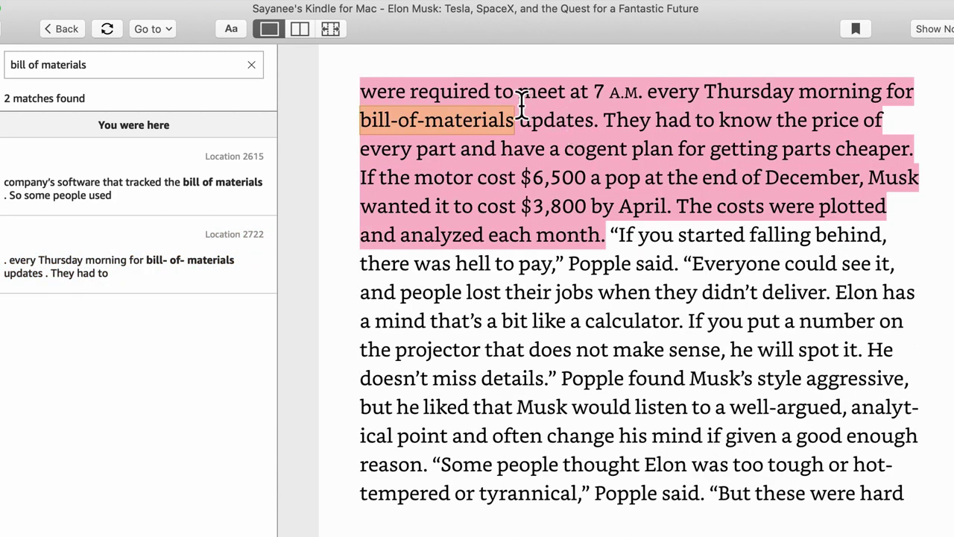